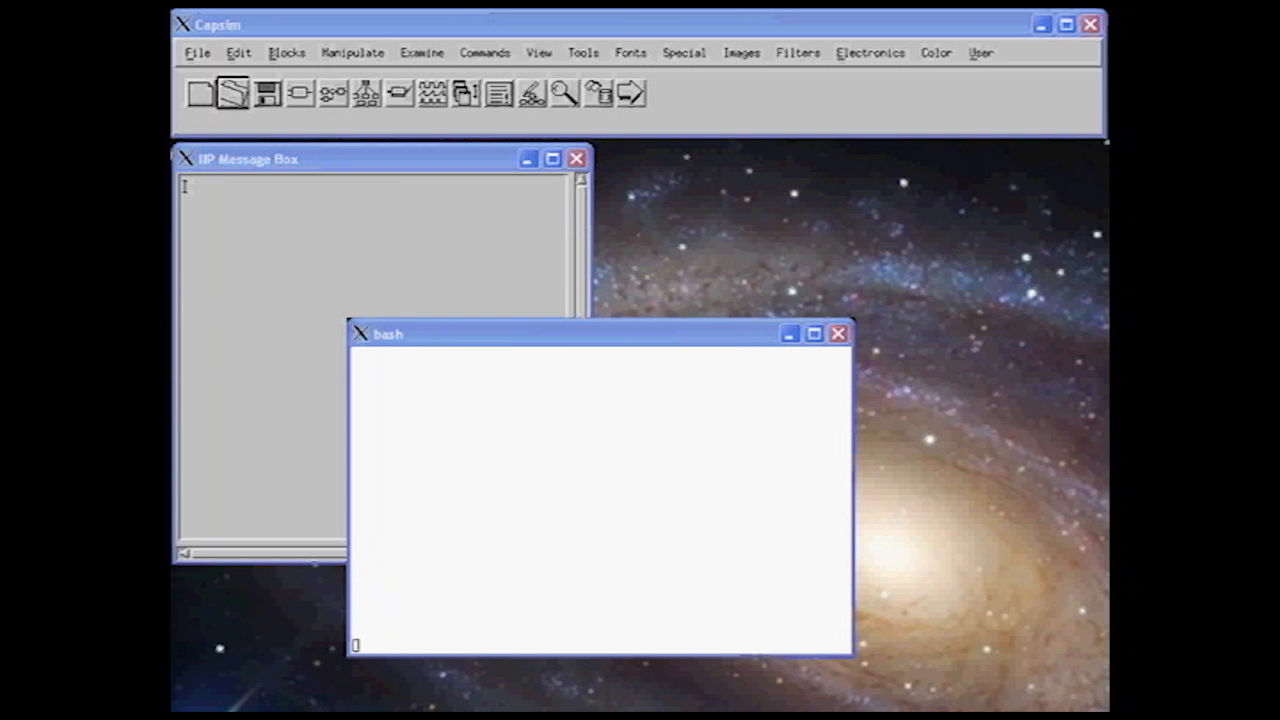
Open the existing topology tut5.
{"action": "left_click", "coordinate": [197, 54]}
{"action": "left_click", "coordinate": [197, 94]}
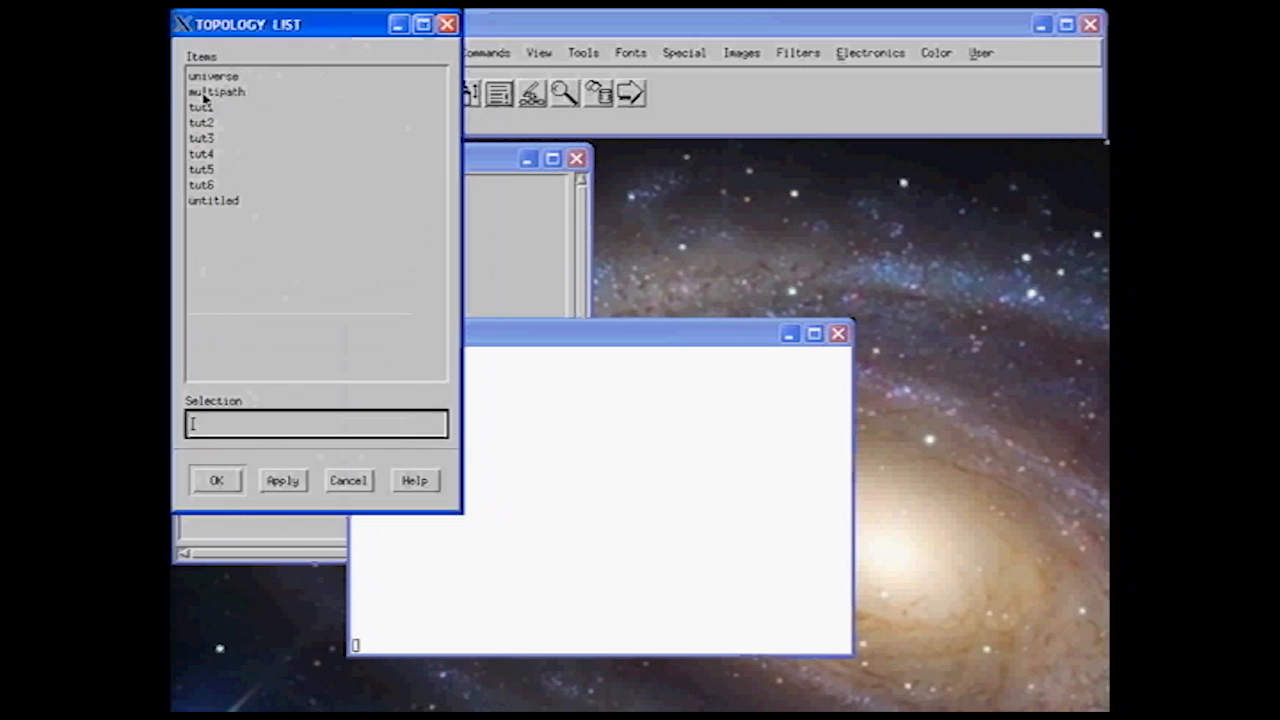
{"action": "left_click", "coordinate": [204, 170]}
{"action": "left_click", "coordinate": [217, 480]}
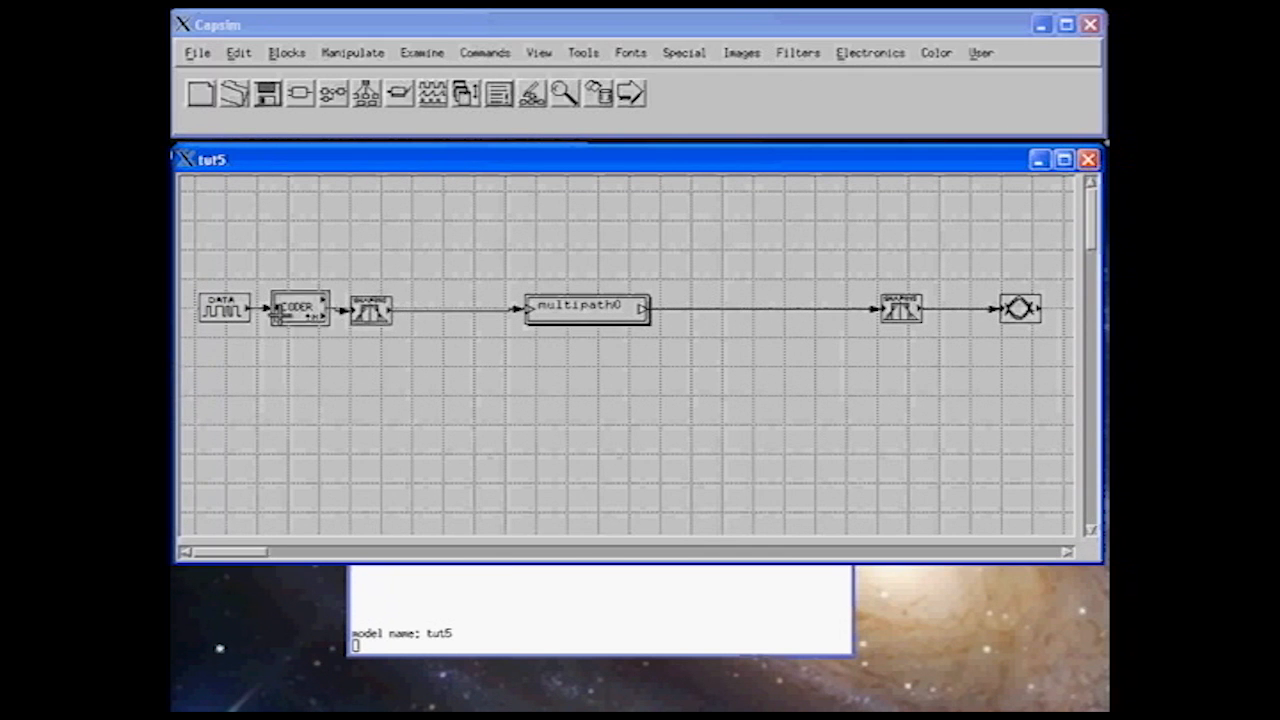
Set the multipath0 block's bulk delay to 0 and its multipath gain to 0.
{"action": "right_click", "coordinate": [593, 305]}
{"action": "left_click", "coordinate": [610, 357]}
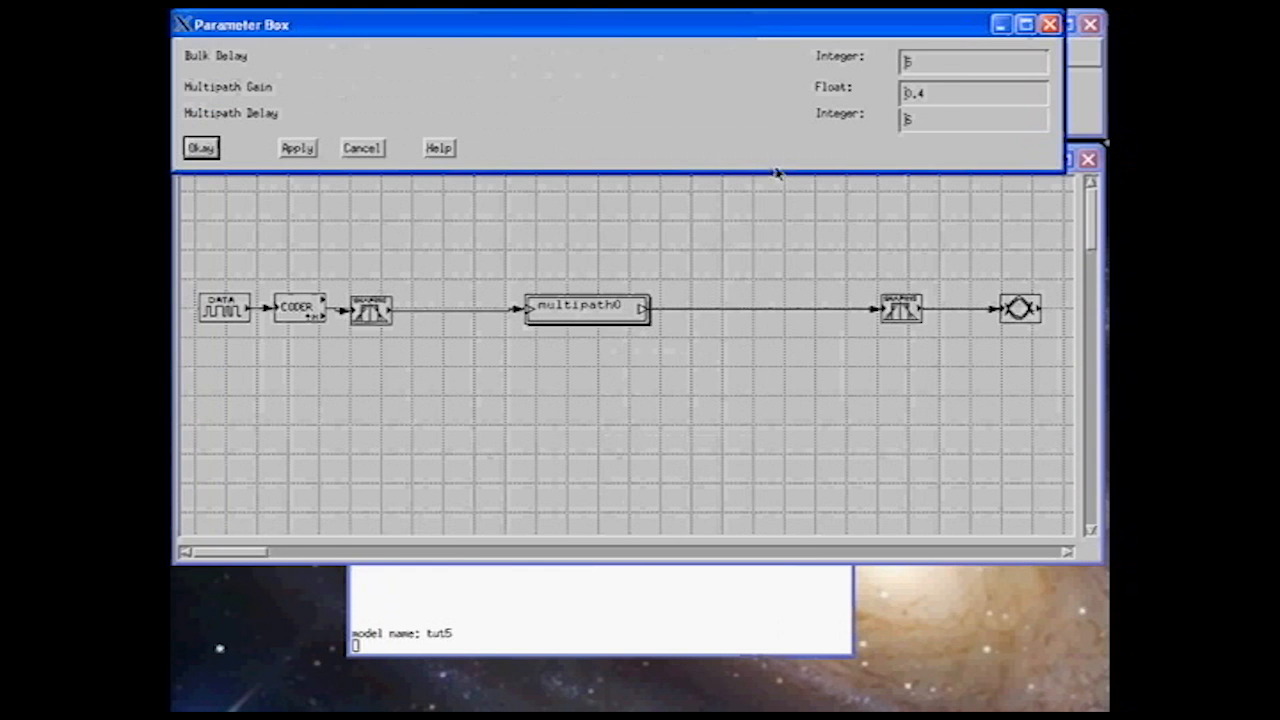
{"action": "left_click", "coordinate": [914, 60]}
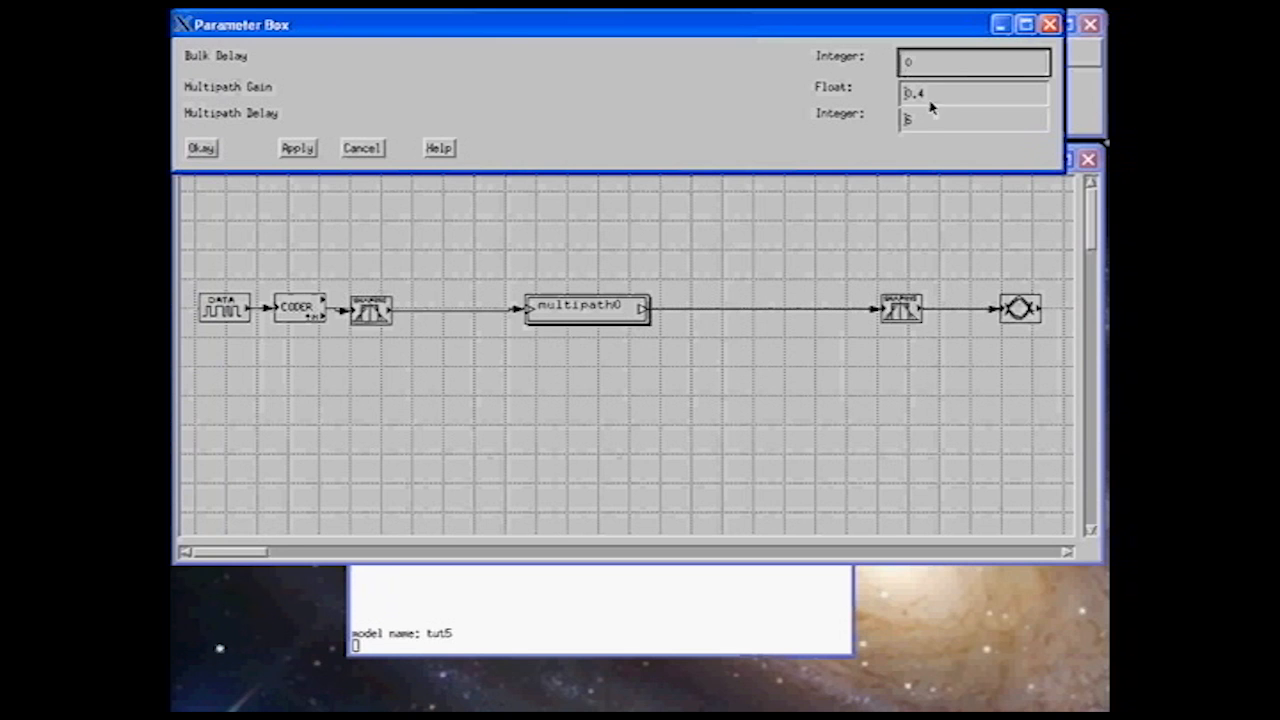
{"action": "left_click_drag", "start_coordinate": [929, 94], "coordinate": [905, 93]}
{"action": "type", "text": "0"}
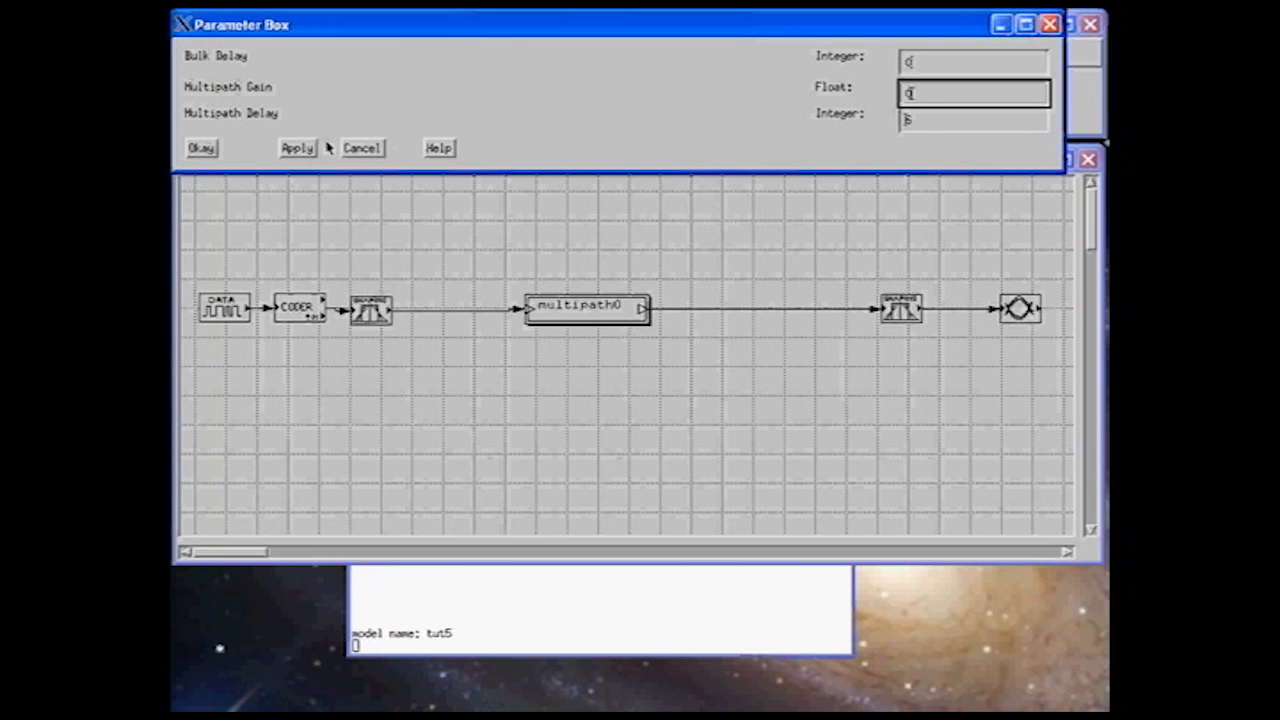
{"action": "left_click", "coordinate": [203, 148]}
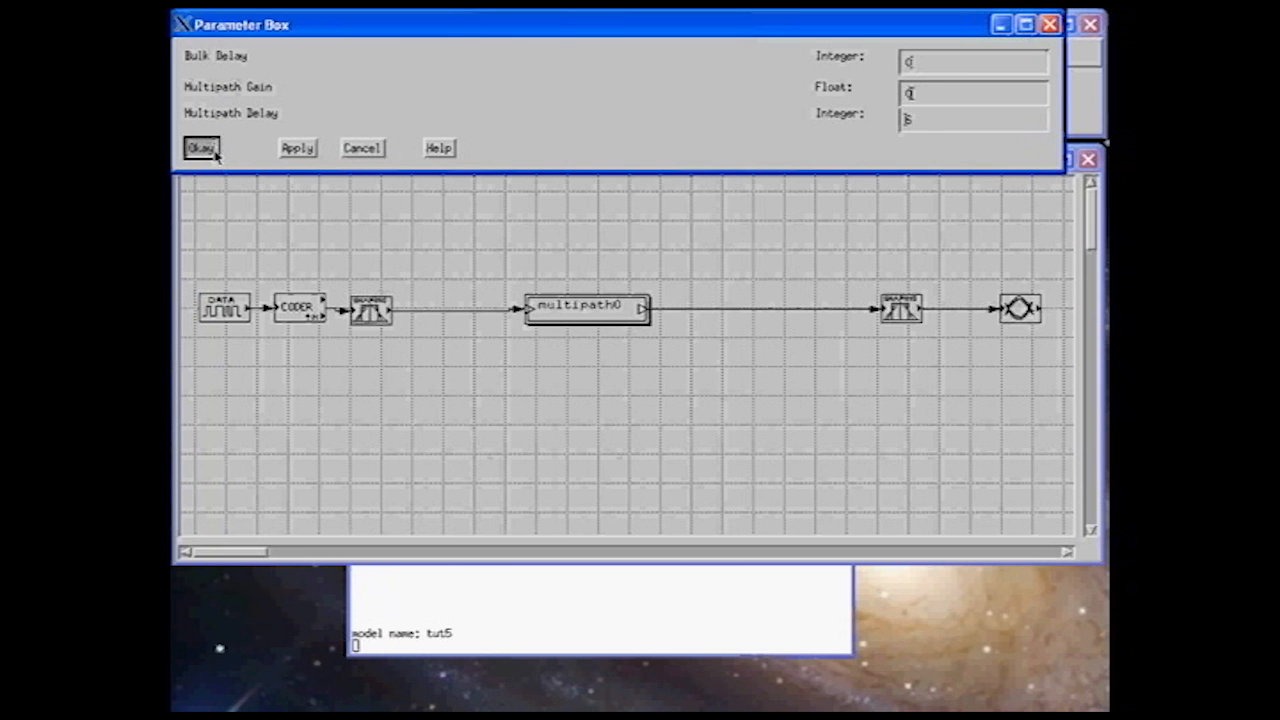
Shift the data source block to the diagram's left edge and place the coder block close behind it.
{"action": "right_click", "coordinate": [224, 319]}
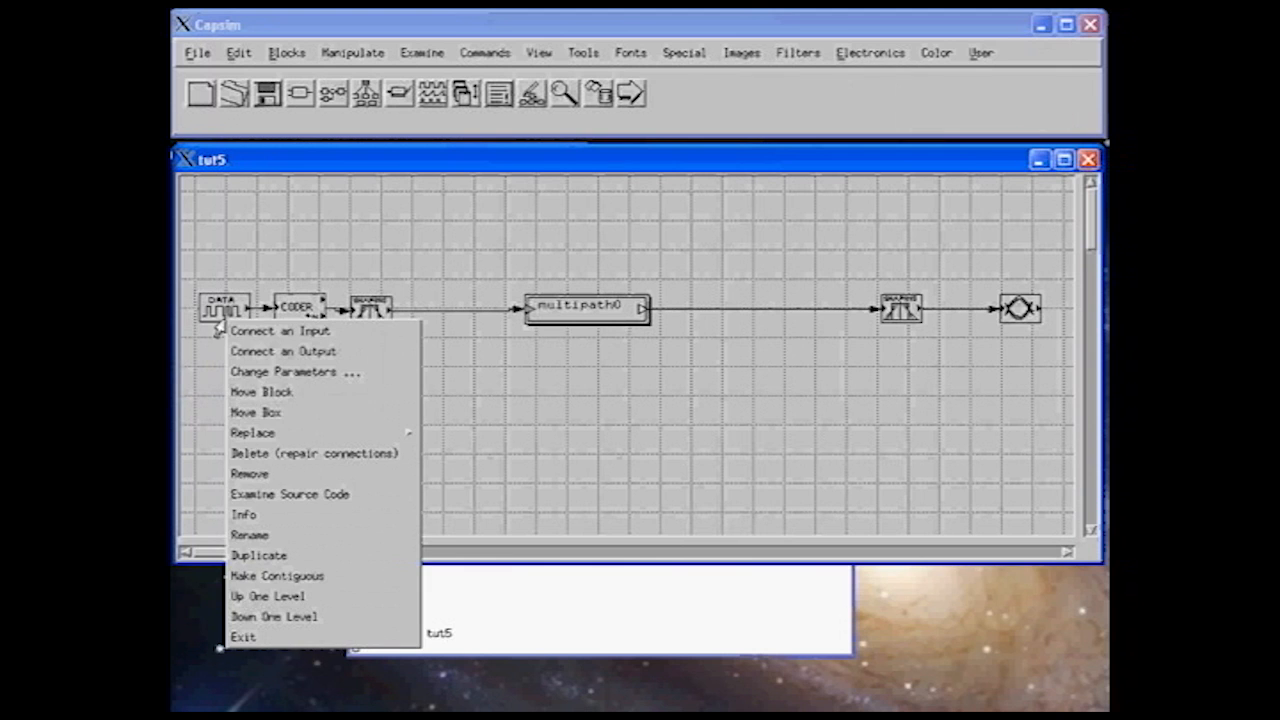
{"action": "left_click", "coordinate": [258, 392]}
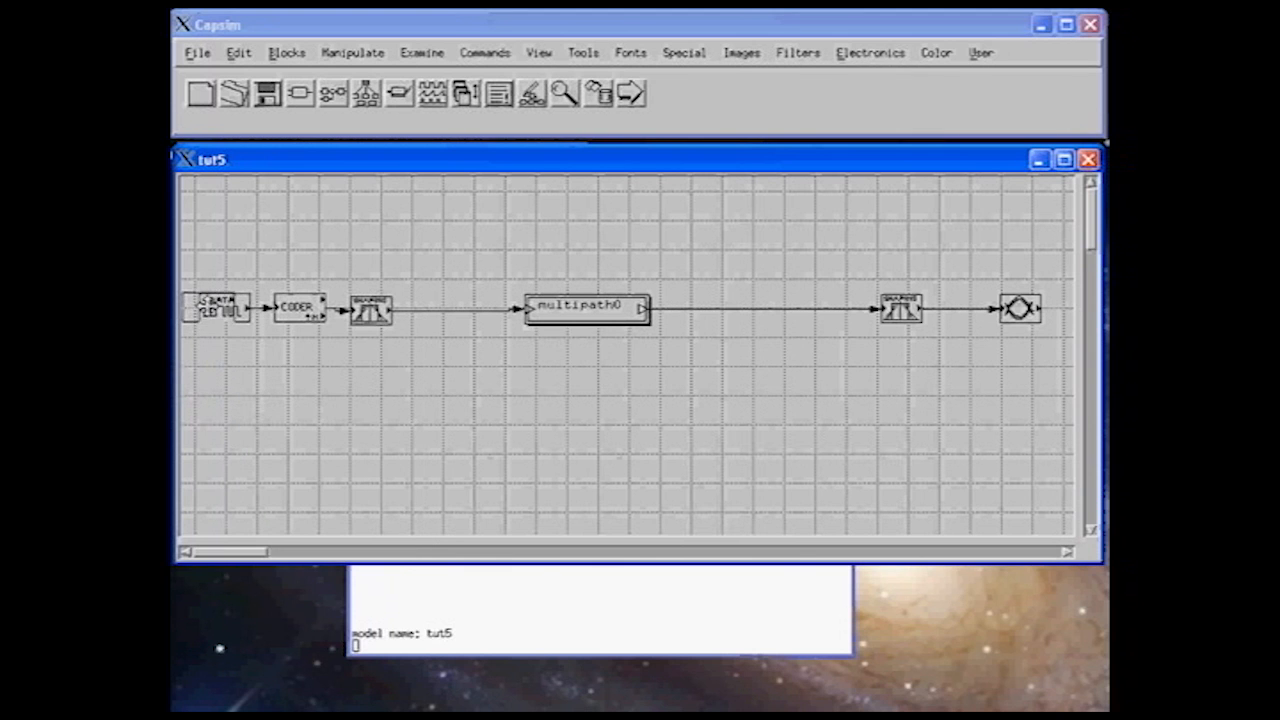
{"action": "left_click", "coordinate": [212, 308]}
{"action": "right_click", "coordinate": [272, 318]}
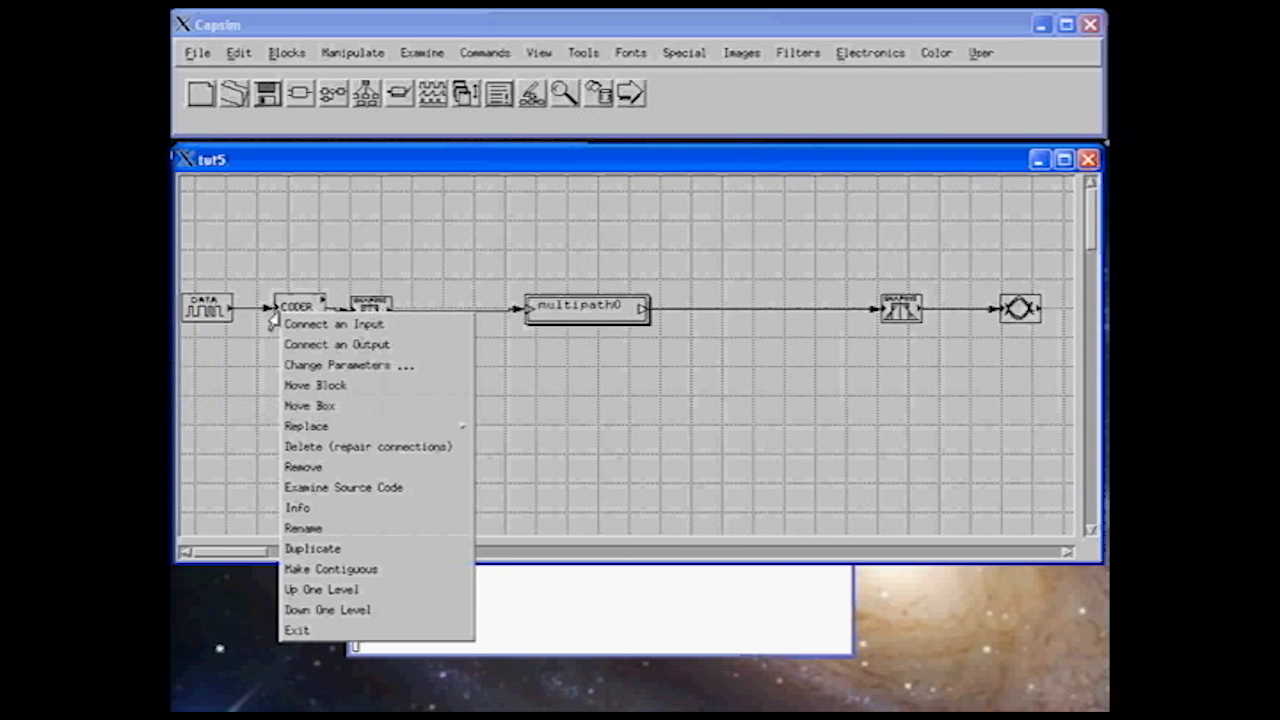
{"action": "left_click", "coordinate": [318, 406]}
{"action": "left_click", "coordinate": [300, 312]}
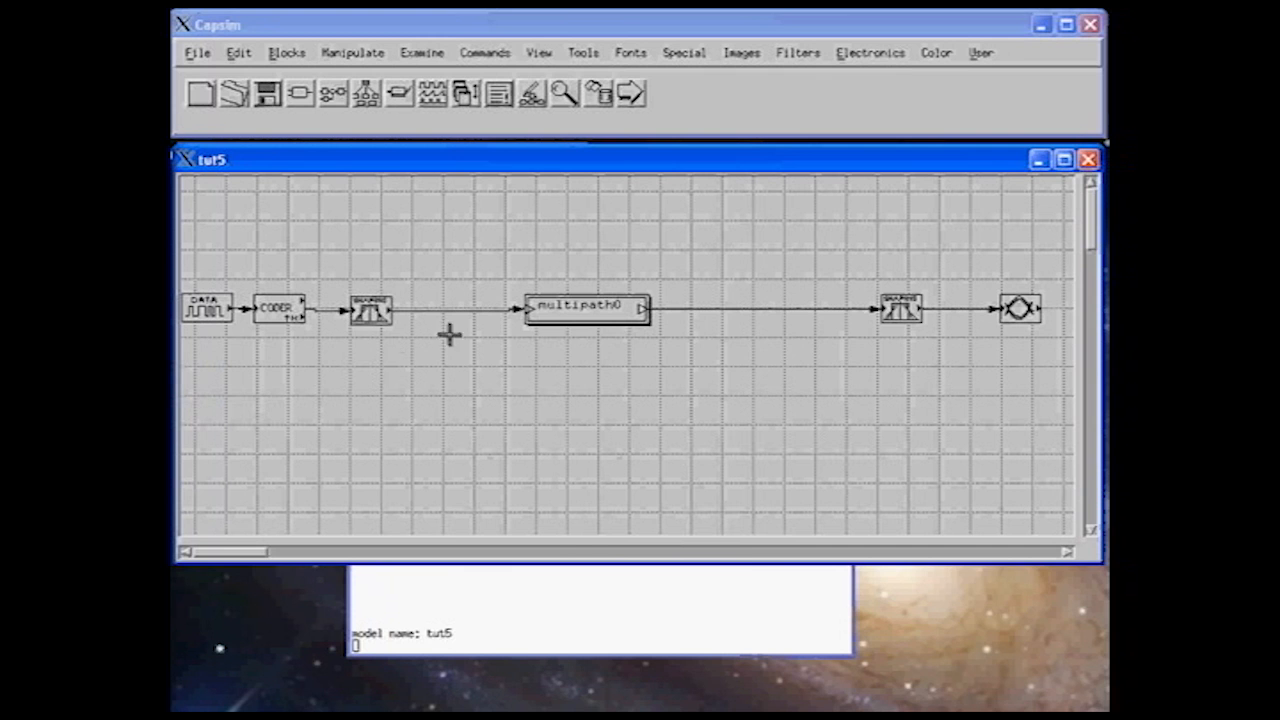
Move the multipath0 block close behind the first pulse-shaping filter.
{"action": "left_click", "coordinate": [550, 318]}
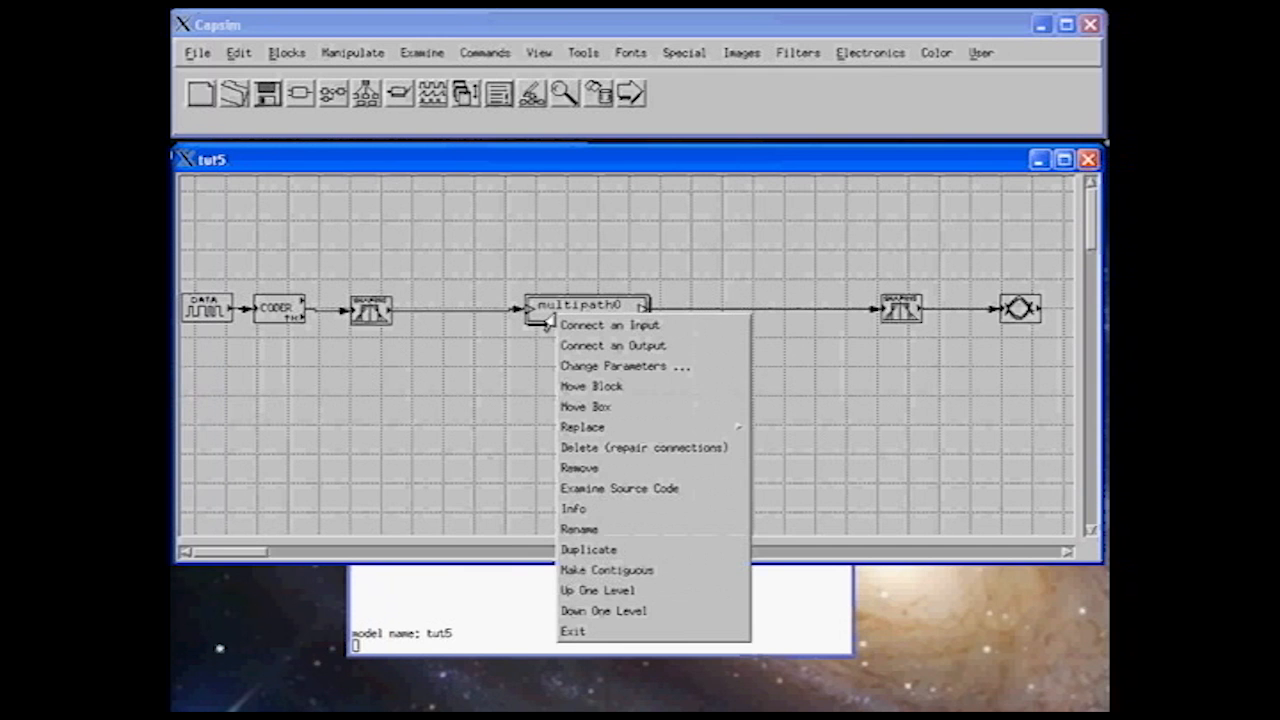
{"action": "left_click", "coordinate": [578, 406]}
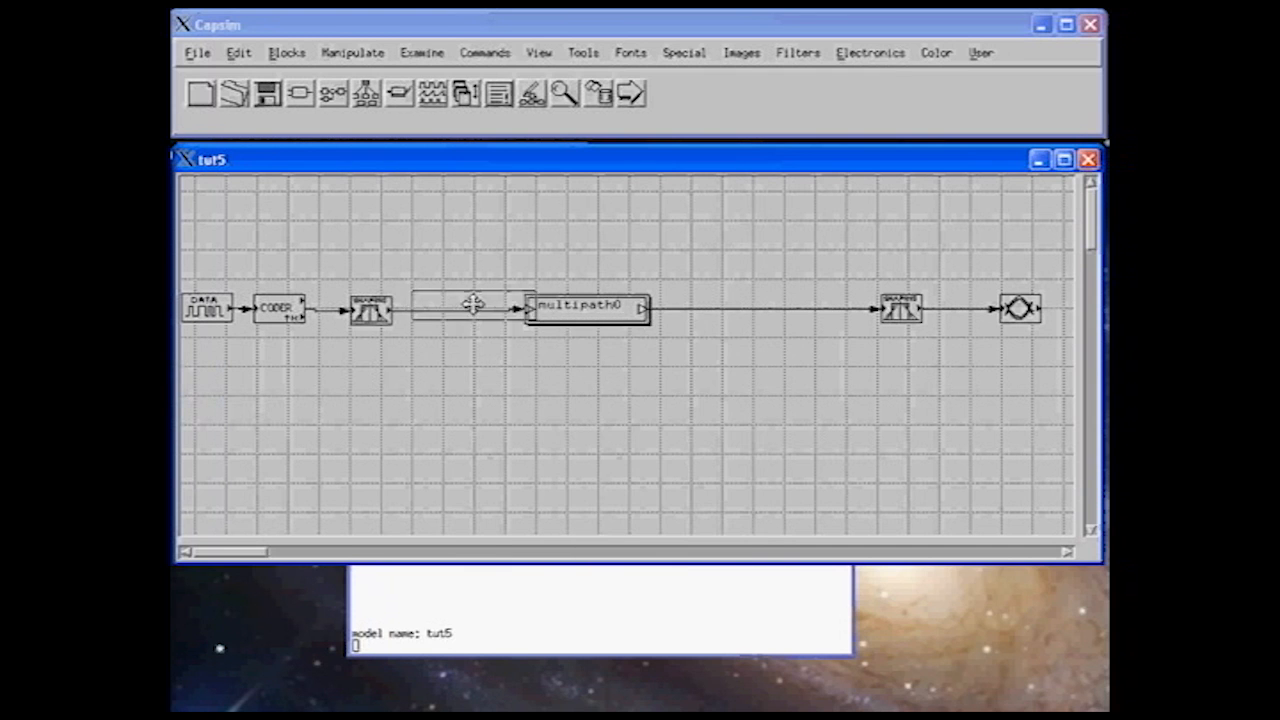
{"action": "left_click", "coordinate": [470, 309]}
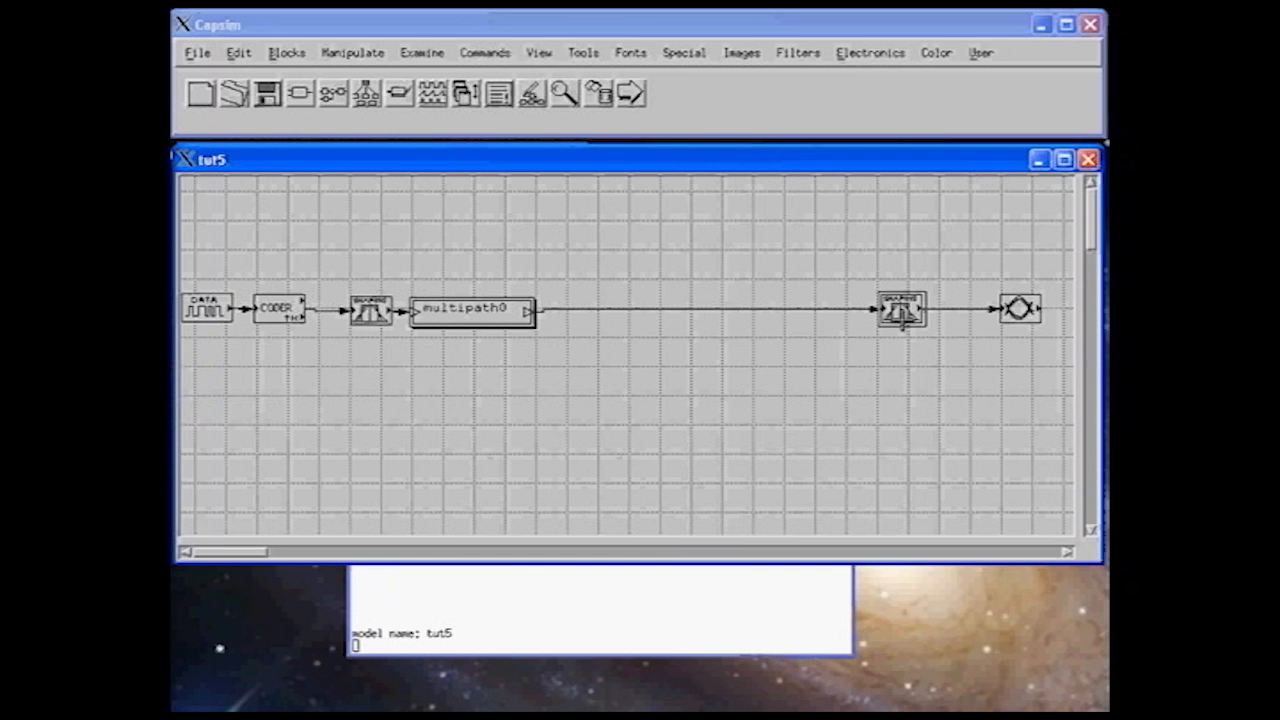
Insert an addnoise block into the connection between multipath0 and the second pulse-shaping filter.
{"action": "right_click", "coordinate": [706, 309]}
{"action": "left_click", "coordinate": [664, 312]}
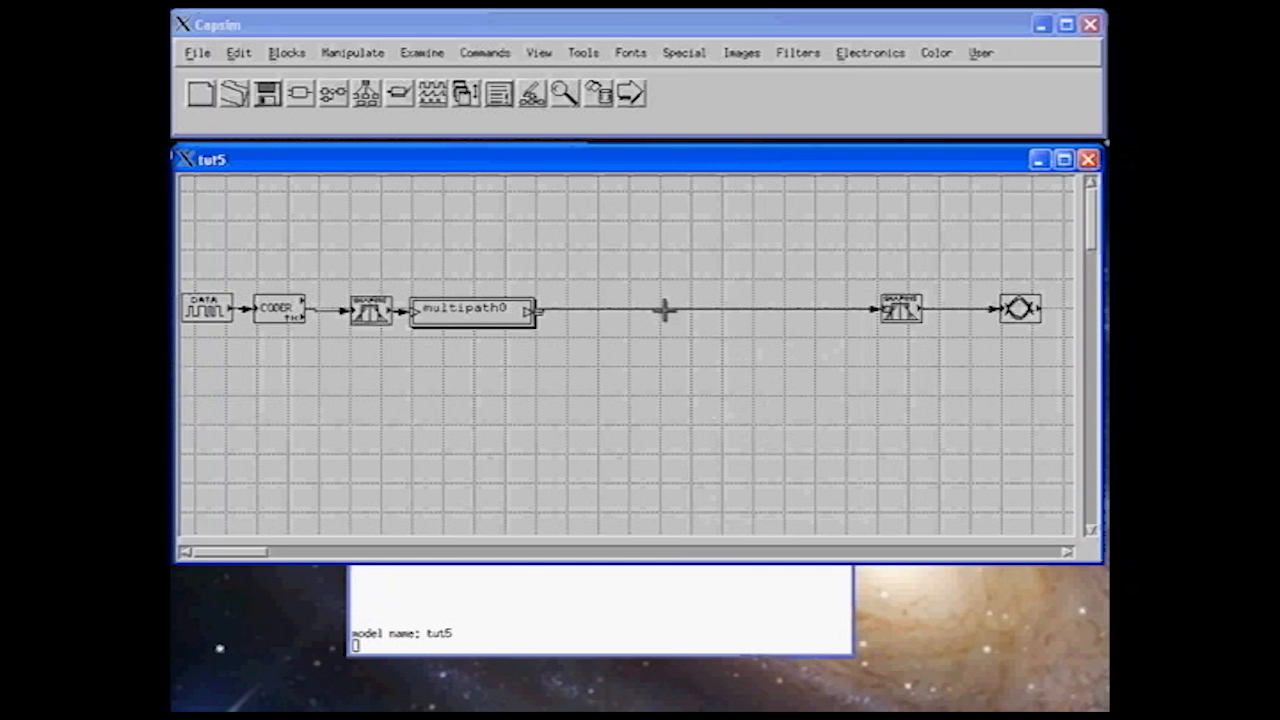
{"action": "right_click", "coordinate": [664, 310]}
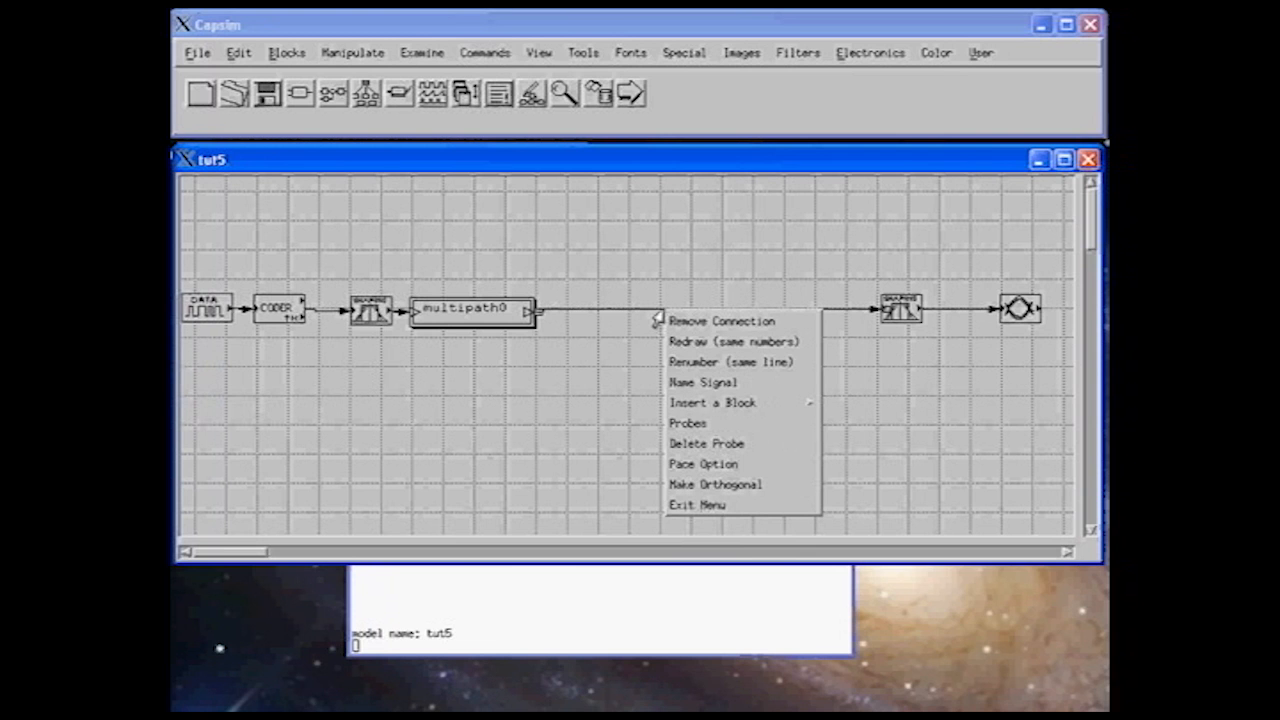
{"action": "mouse_move", "coordinate": [697, 410]}
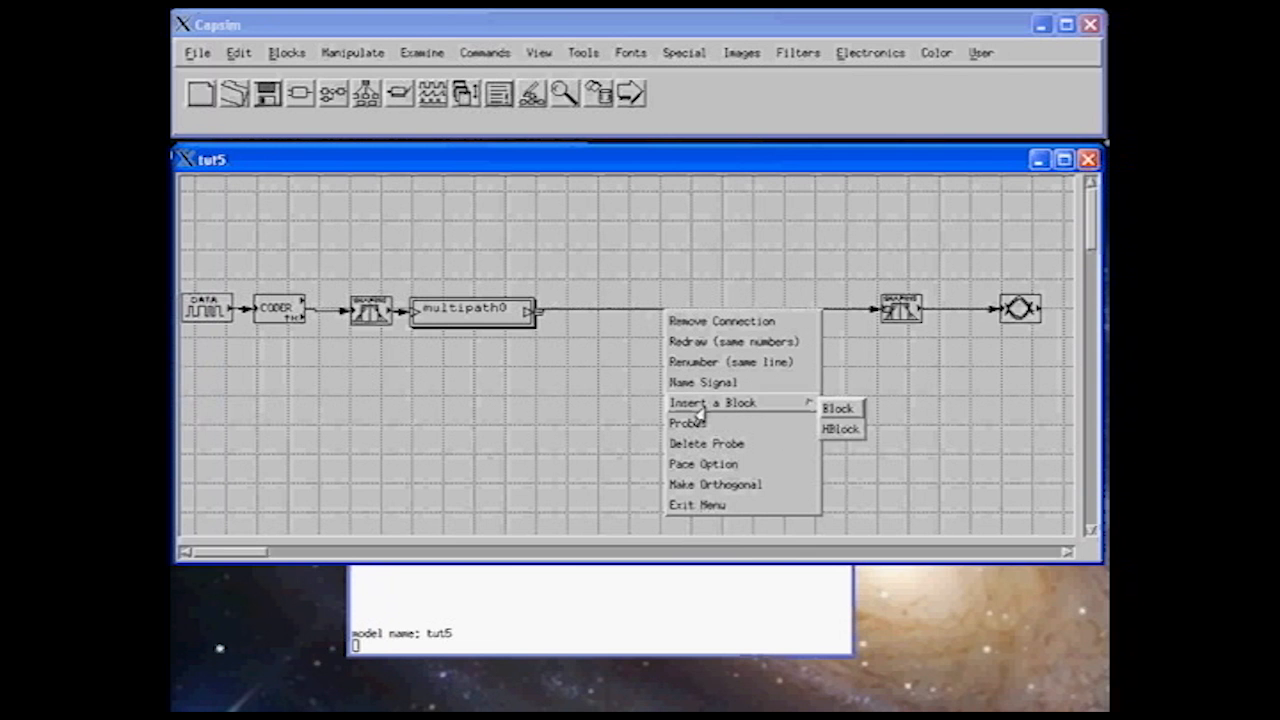
{"action": "left_click", "coordinate": [829, 421]}
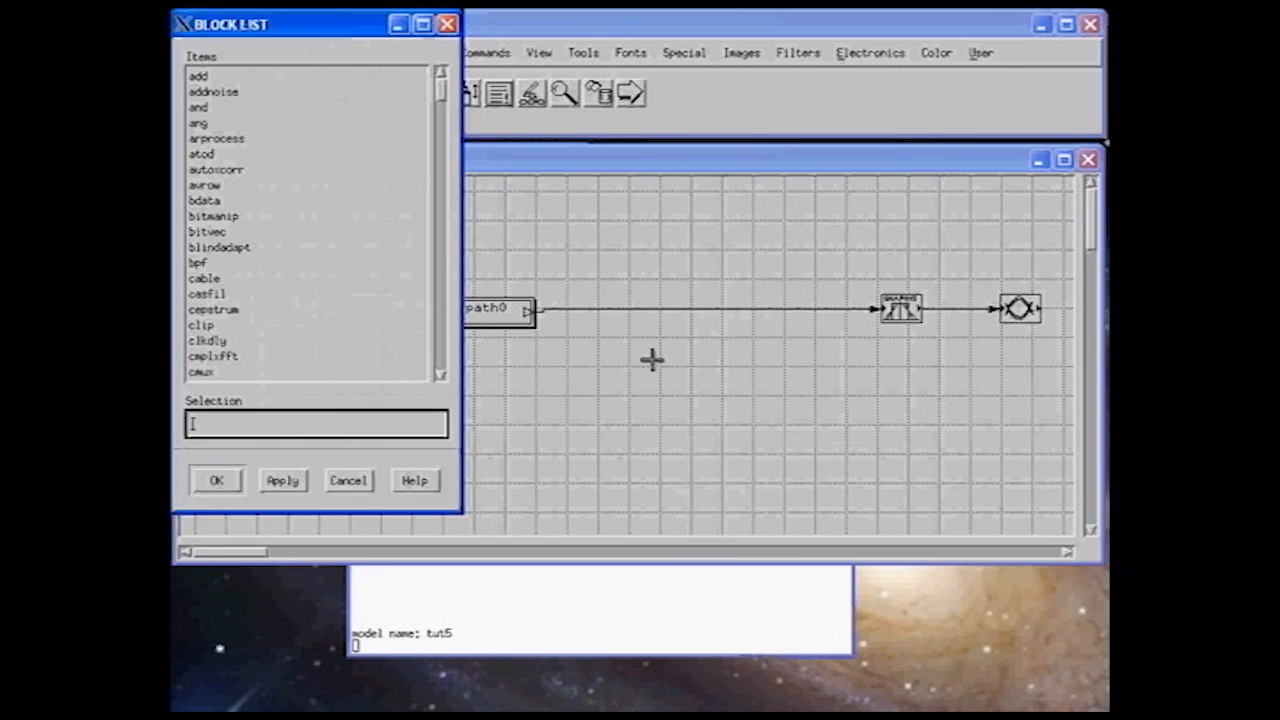
{"action": "left_click", "coordinate": [212, 93]}
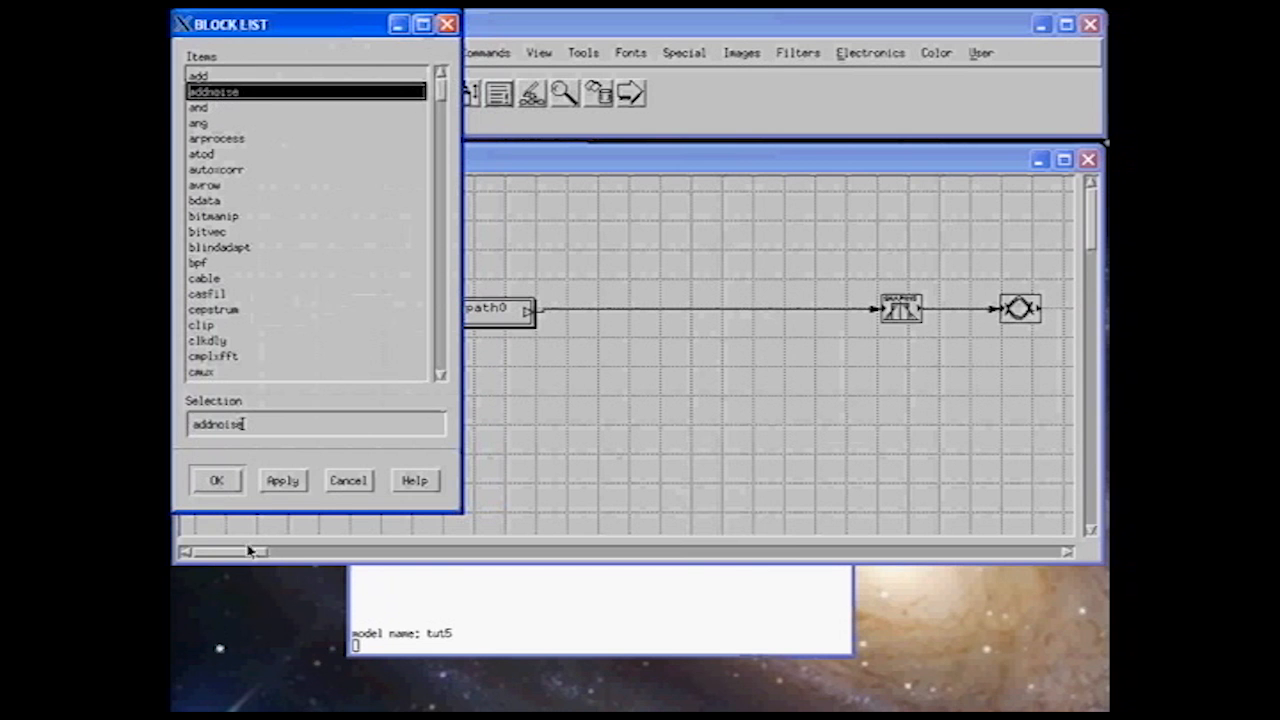
{"action": "left_click", "coordinate": [214, 478]}
{"action": "left_click", "coordinate": [667, 323]}
Move the addnoise0 block close behind multipath0.
{"action": "right_click", "coordinate": [668, 325]}
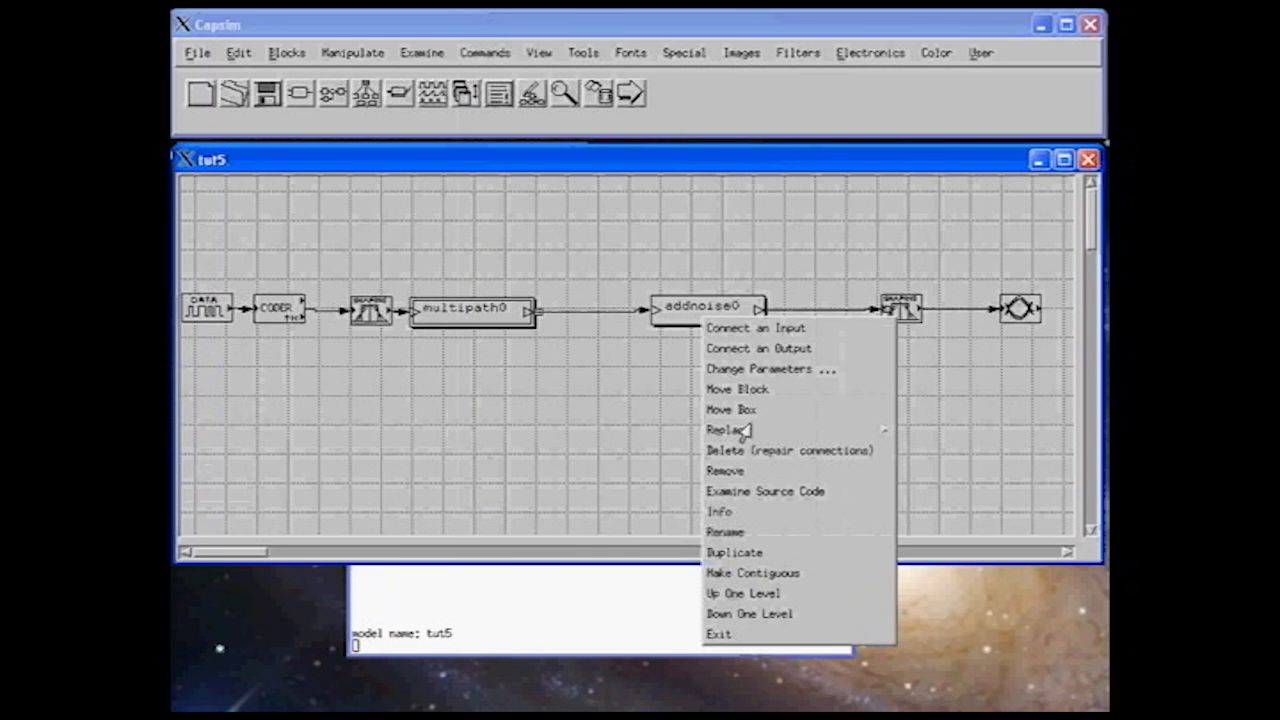
{"action": "left_click", "coordinate": [740, 392]}
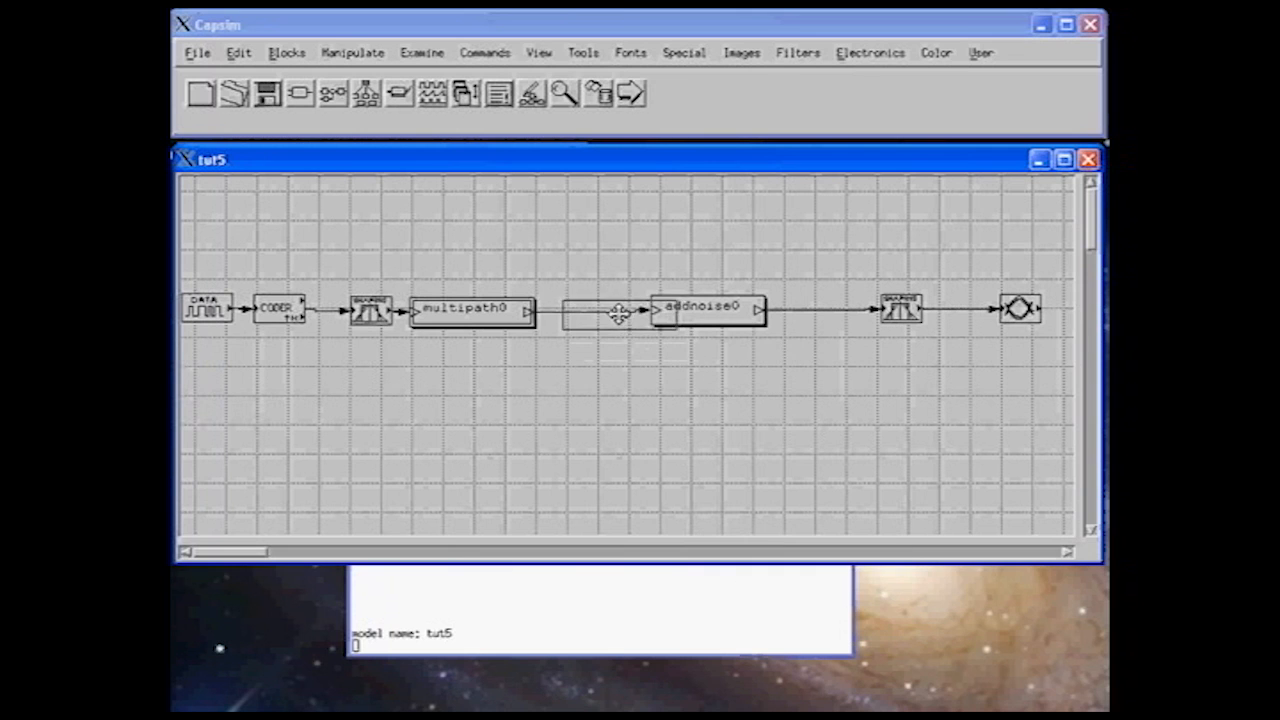
{"action": "left_click", "coordinate": [618, 310]}
Move the second pulse-shaping filter close behind addnoise0 and the eye diagram block directly after that filter.
{"action": "left_click", "coordinate": [904, 314]}
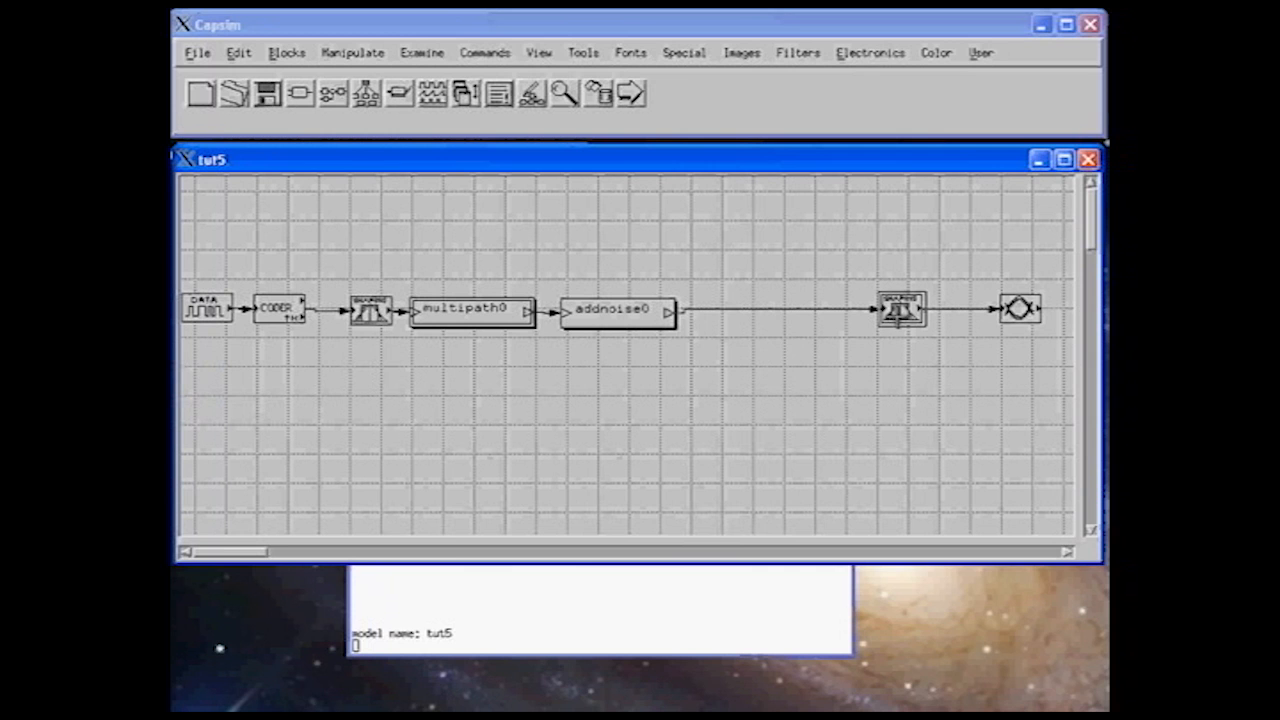
{"action": "right_click", "coordinate": [898, 314]}
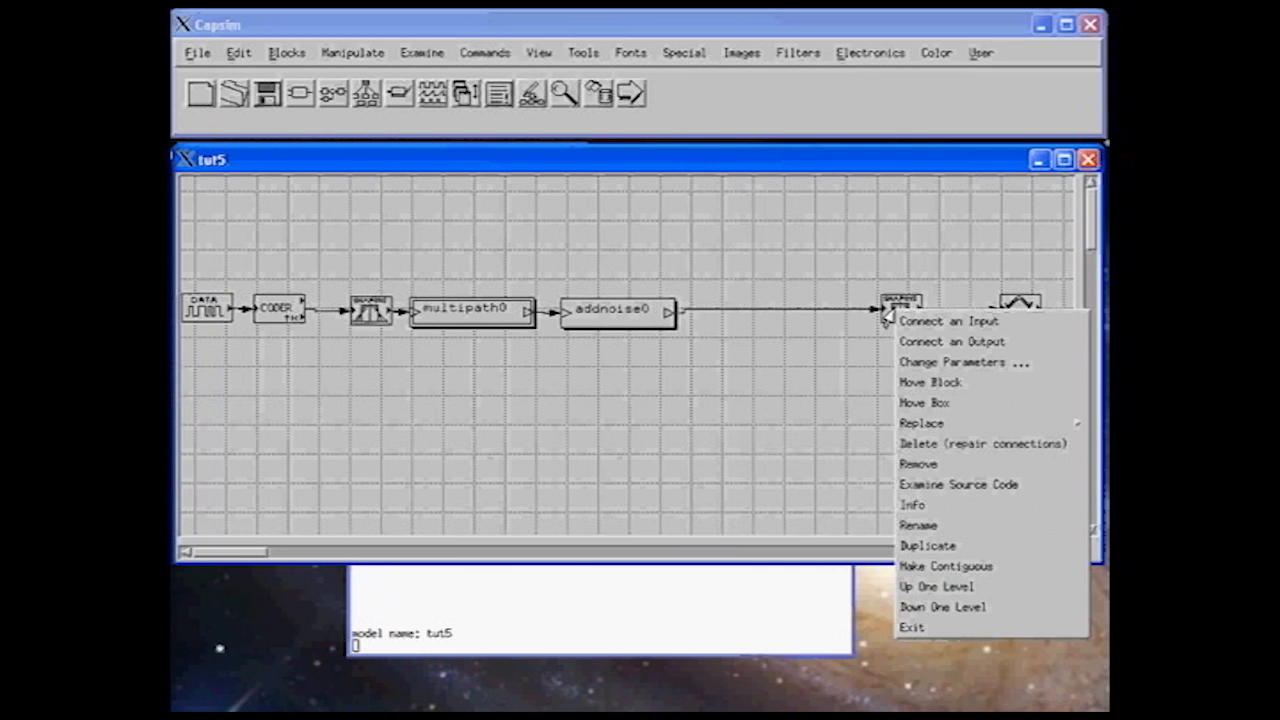
{"action": "left_click", "coordinate": [910, 385]}
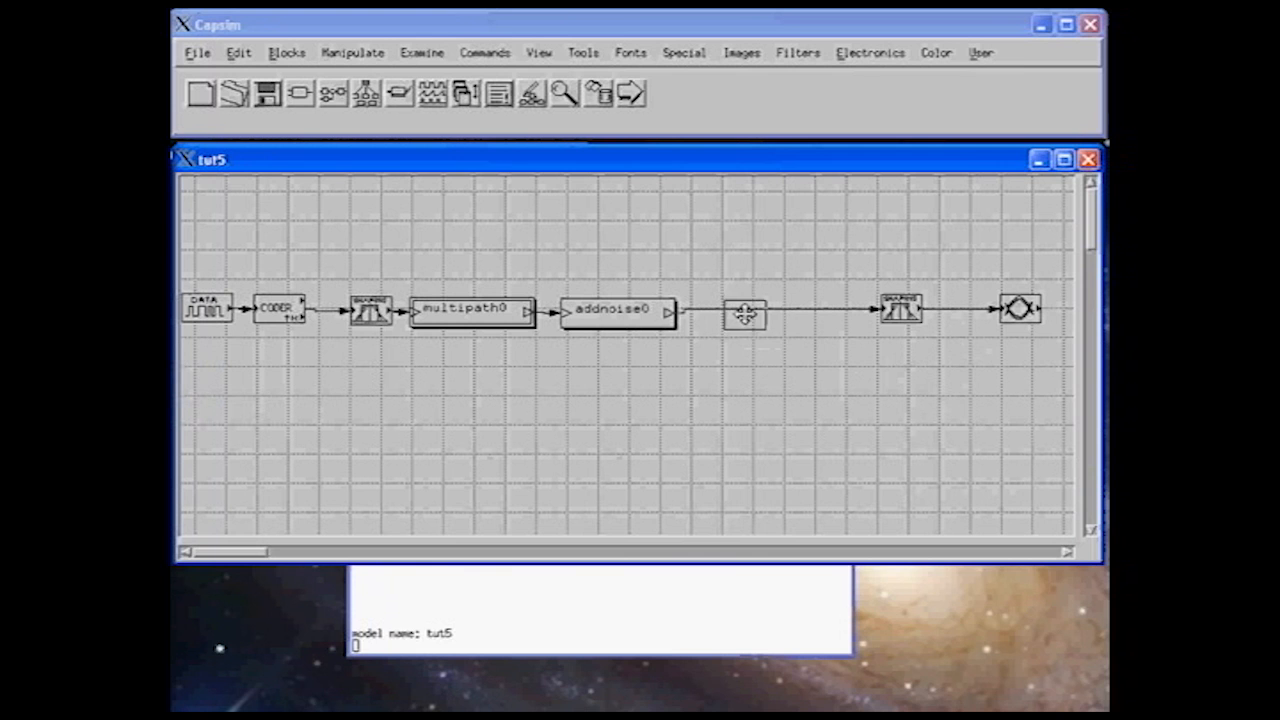
{"action": "left_click", "coordinate": [740, 314]}
{"action": "right_click", "coordinate": [1018, 308]}
{"action": "left_click", "coordinate": [1043, 388]}
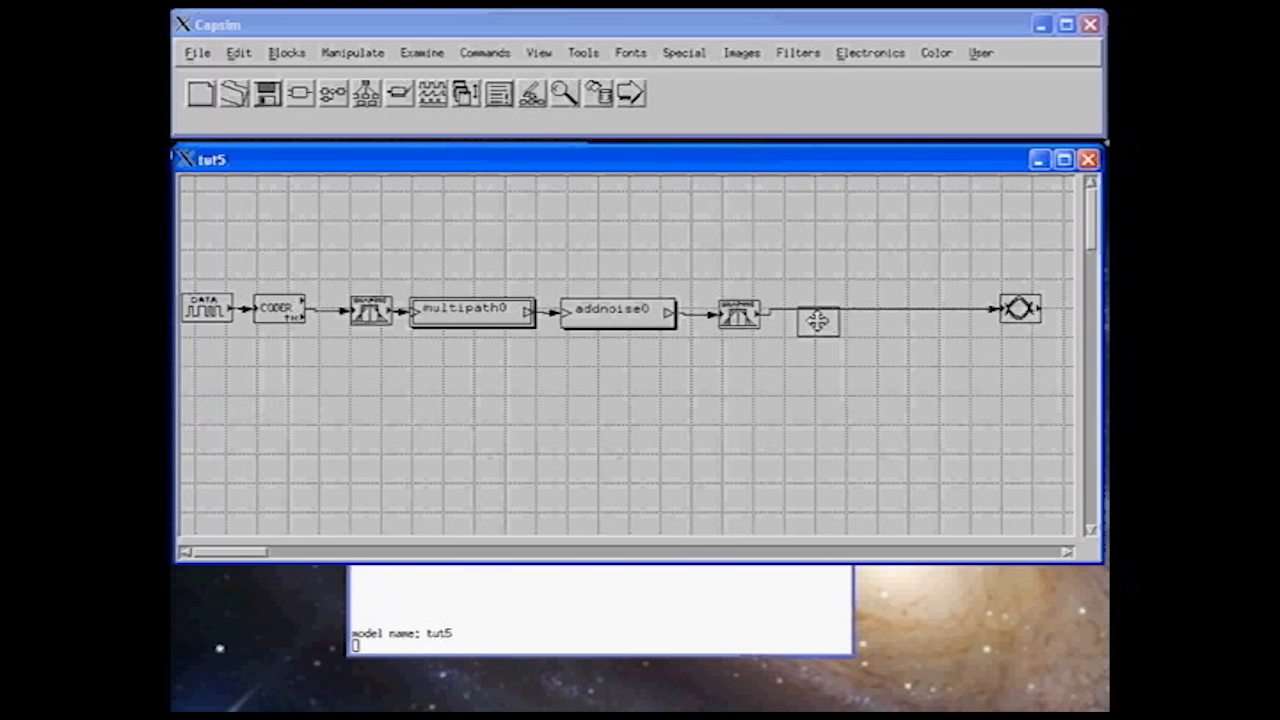
{"action": "left_click", "coordinate": [809, 312]}
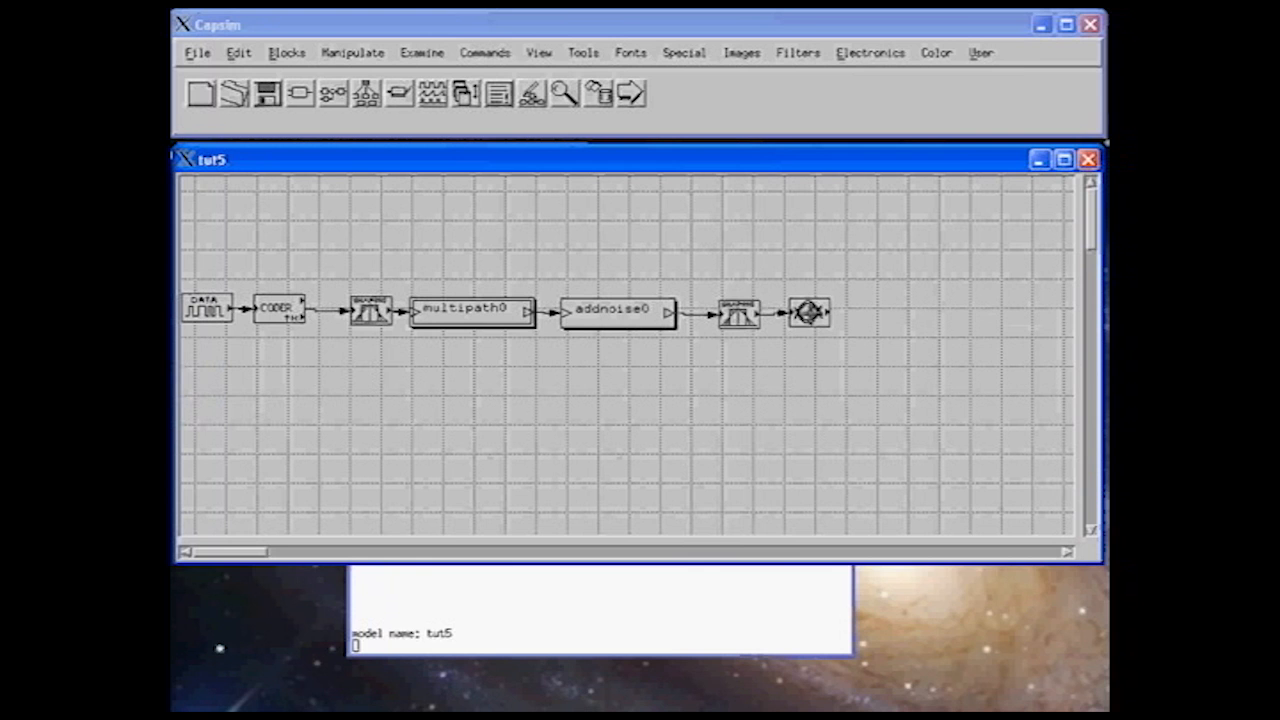
Set the noise power of the addnoise0 block to 0.2.
{"action": "right_click", "coordinate": [606, 316]}
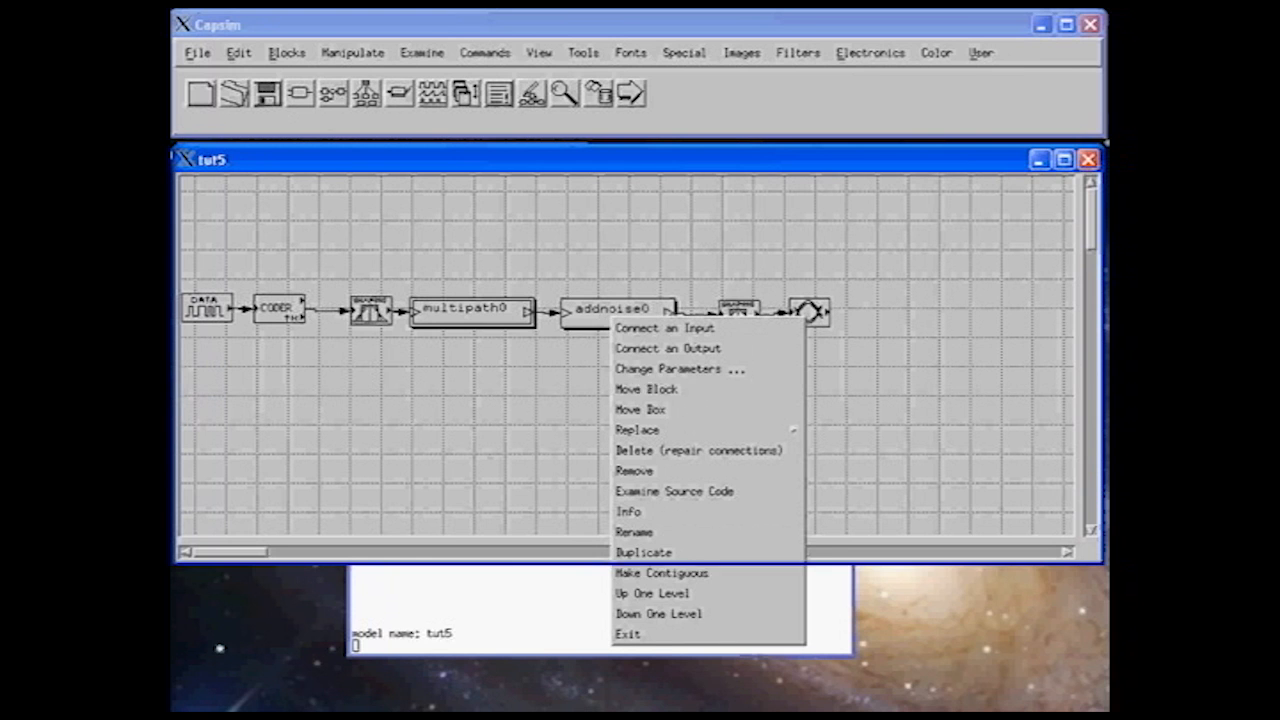
{"action": "left_click", "coordinate": [645, 370]}
{"action": "left_click", "coordinate": [930, 68]}
{"action": "left_click_drag", "start_coordinate": [930, 68], "coordinate": [900, 62]}
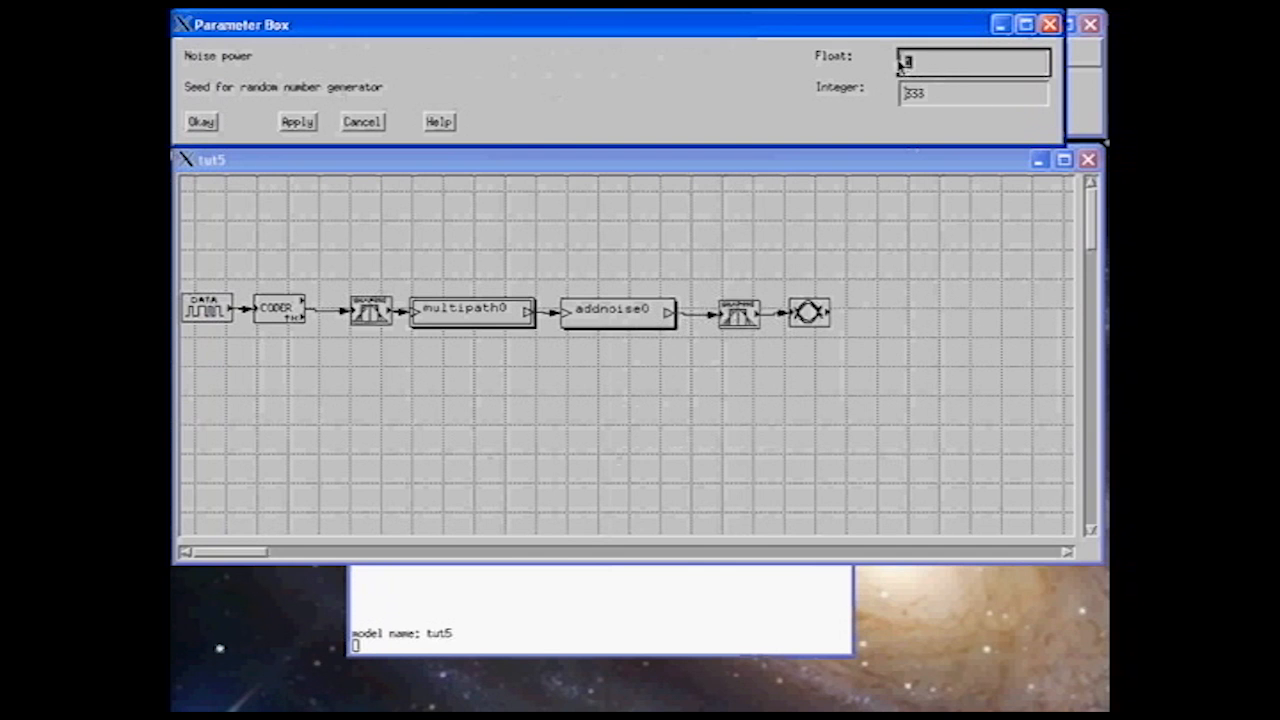
{"action": "type", "text": "0.2"}
{"action": "left_click", "coordinate": [201, 121]}
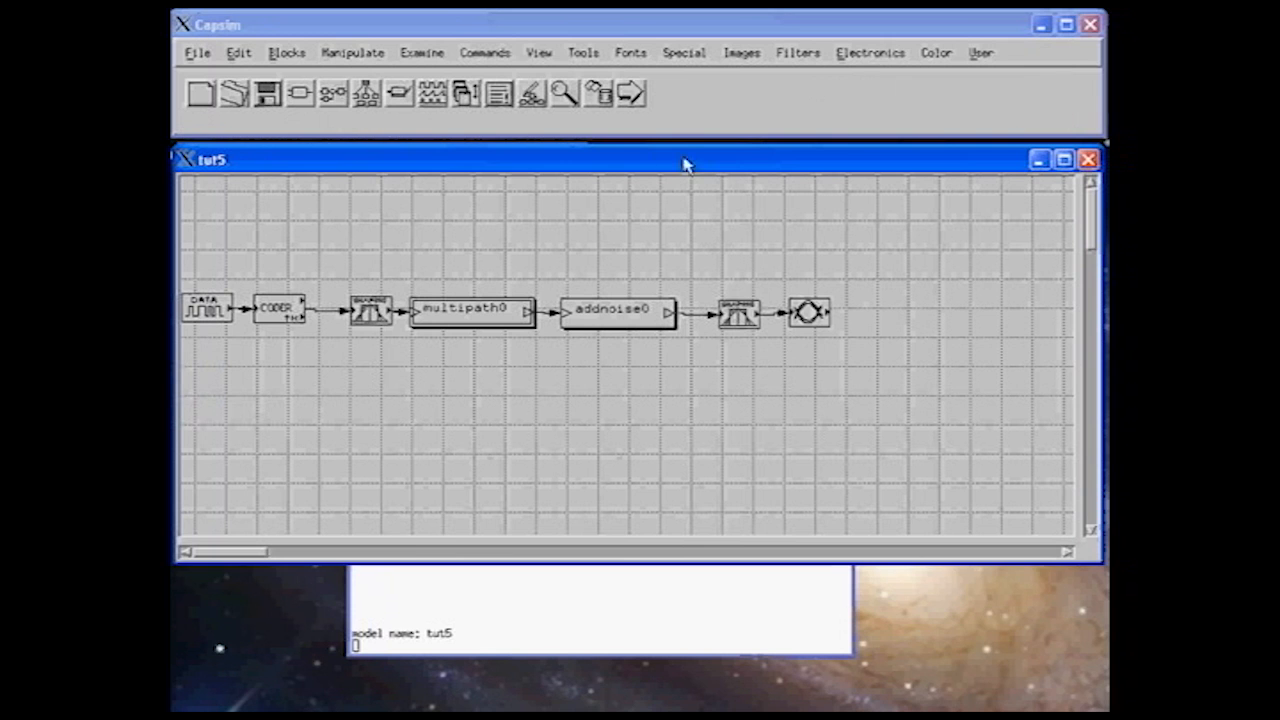
Save the topology under the file name tut6.
{"action": "left_click", "coordinate": [197, 53]}
{"action": "left_click", "coordinate": [223, 136]}
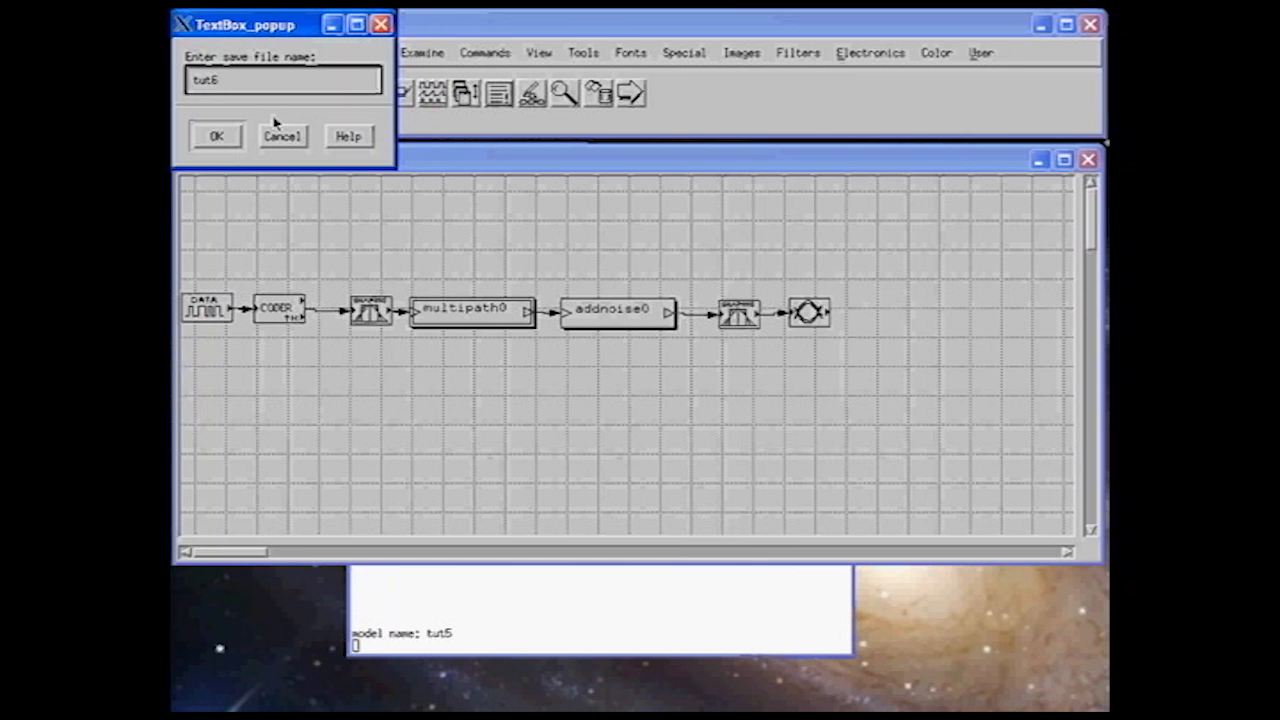
{"action": "left_click", "coordinate": [222, 137]}
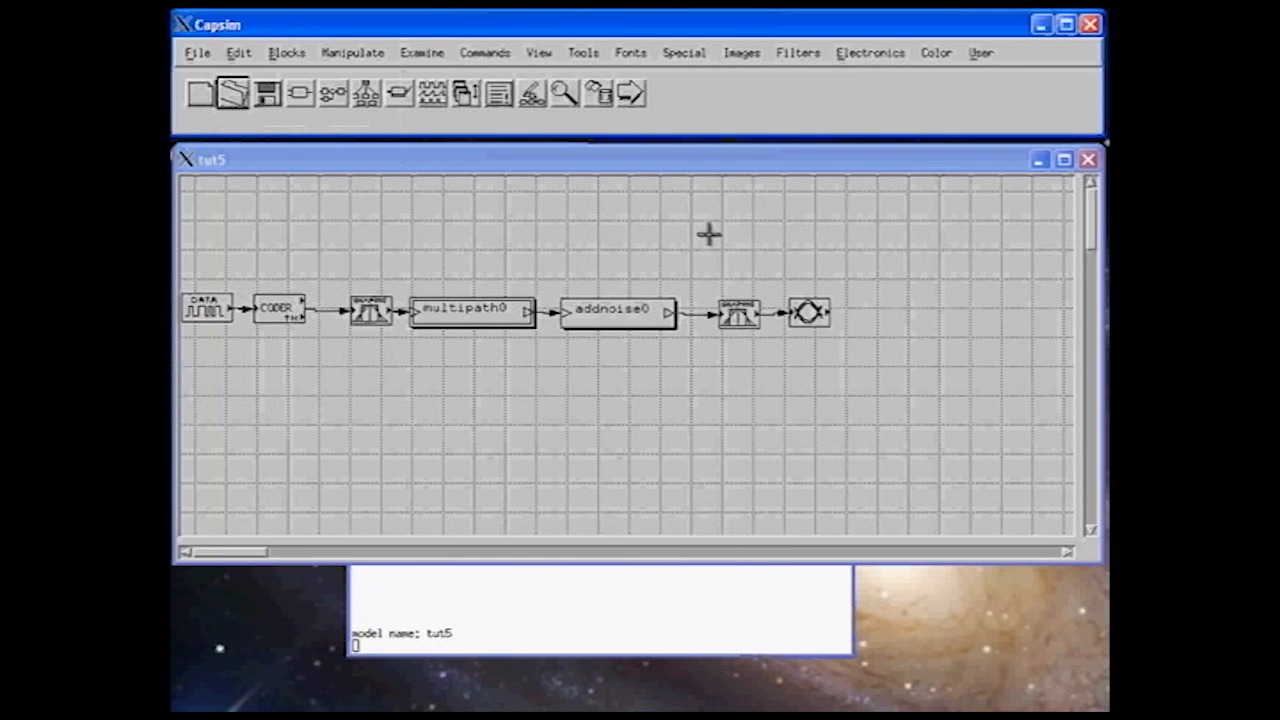
Run the simulation, view the resulting eye diagram, and close the plot.
{"action": "left_click", "coordinate": [630, 93]}
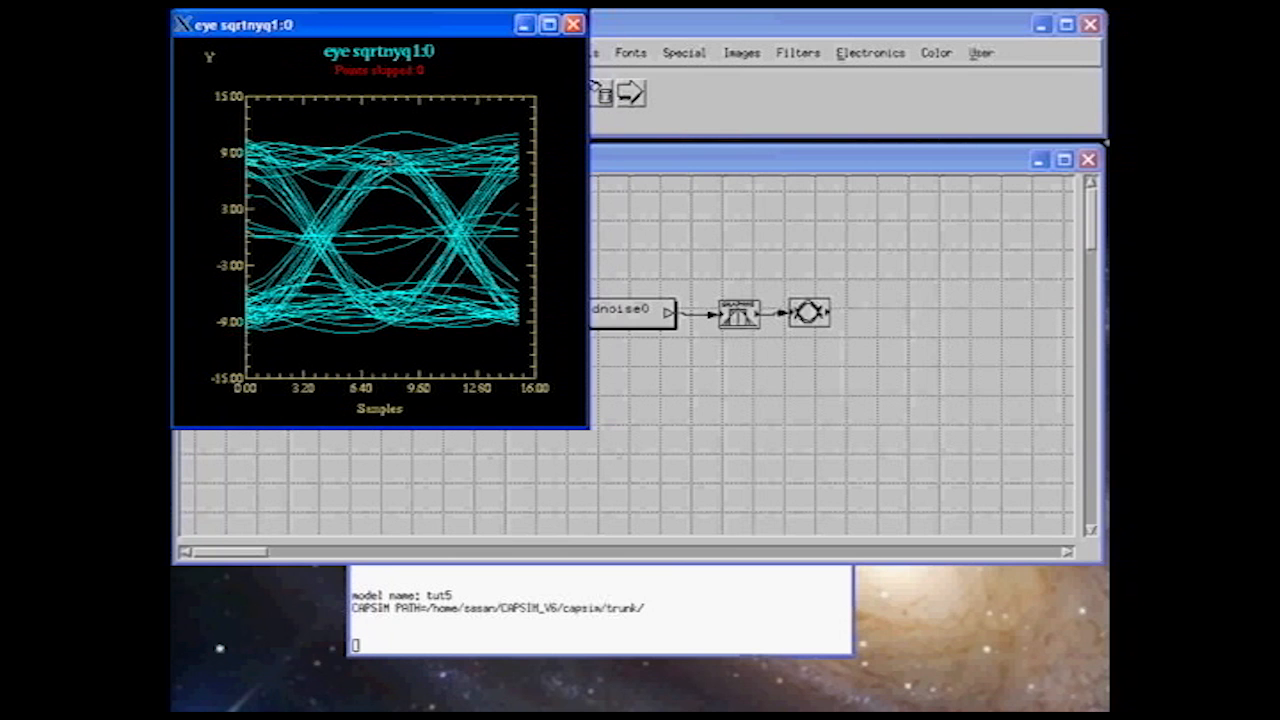
{"action": "left_click", "coordinate": [576, 27]}
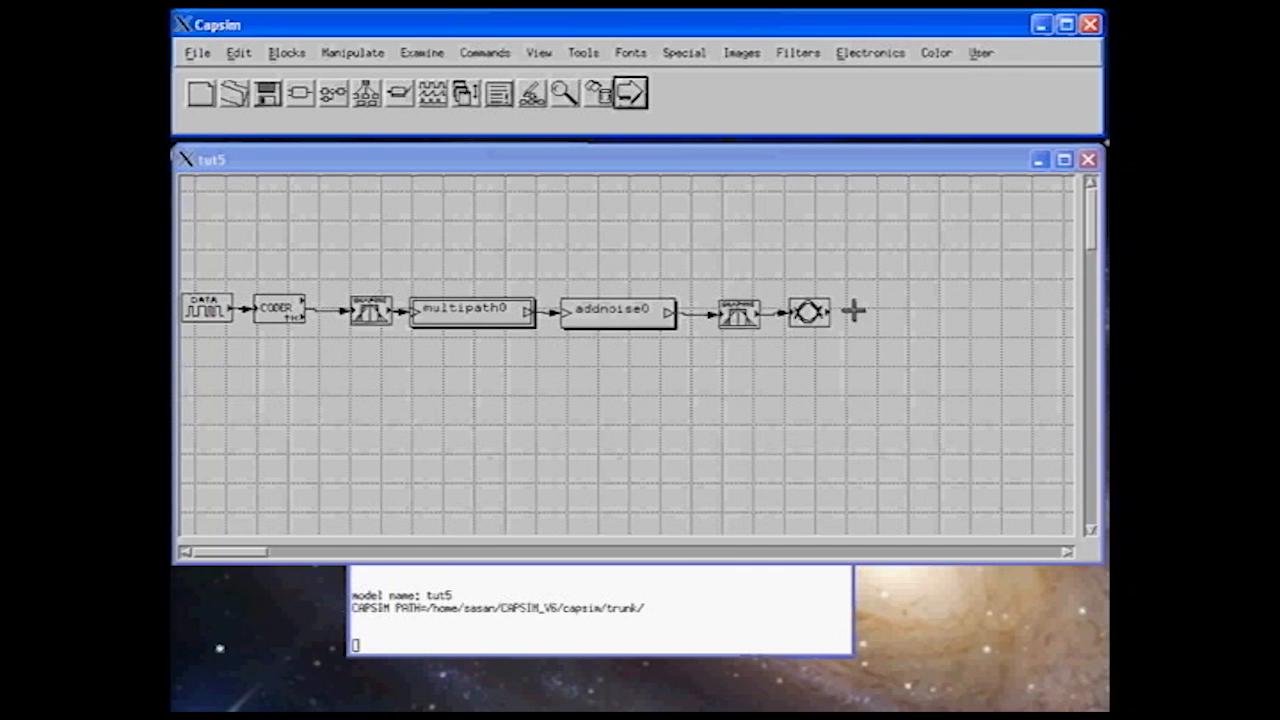
Add a demux block to the diagram just beyond the eye diagram block.
{"action": "left_click", "coordinate": [300, 96]}
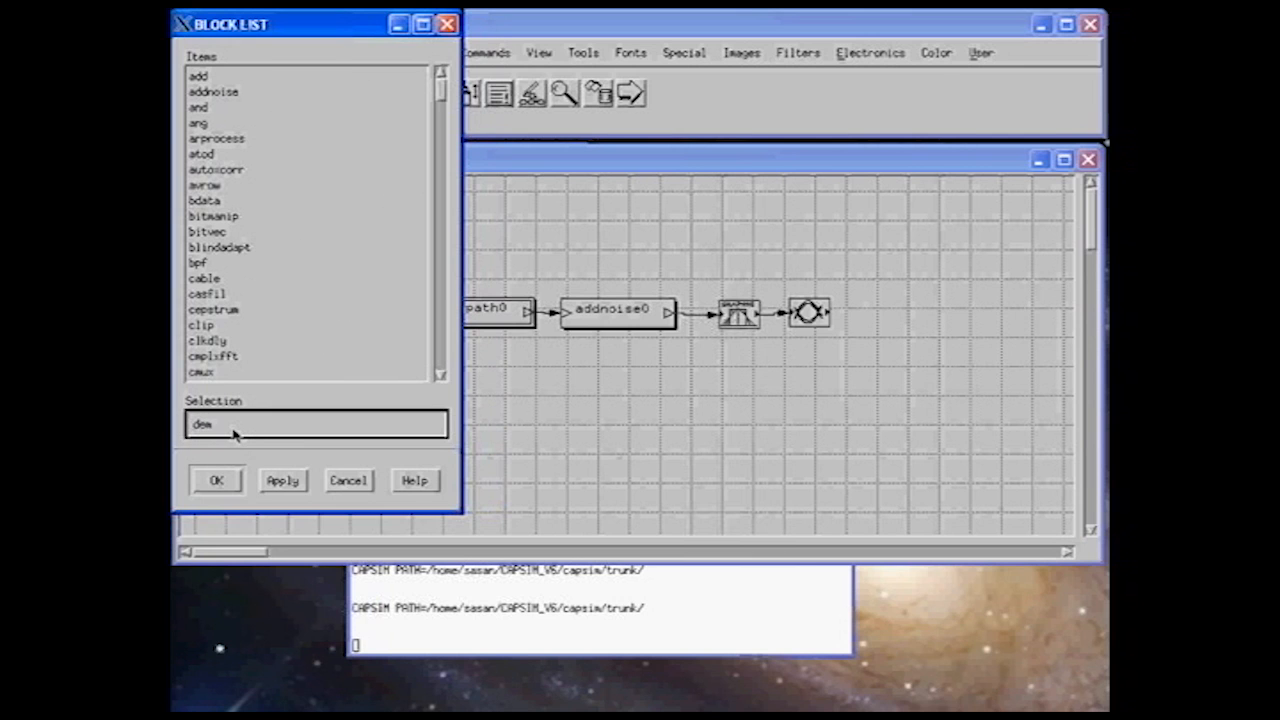
{"action": "left_click", "coordinate": [216, 480]}
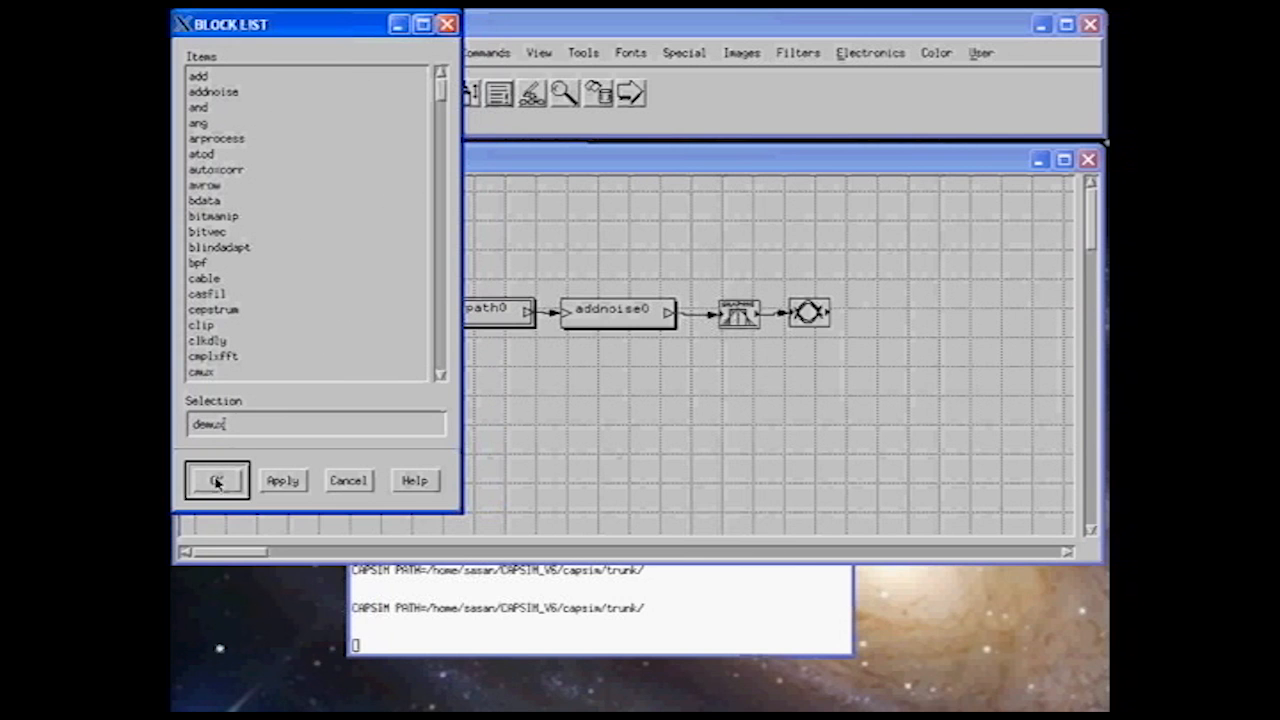
{"action": "left_click", "coordinate": [912, 318]}
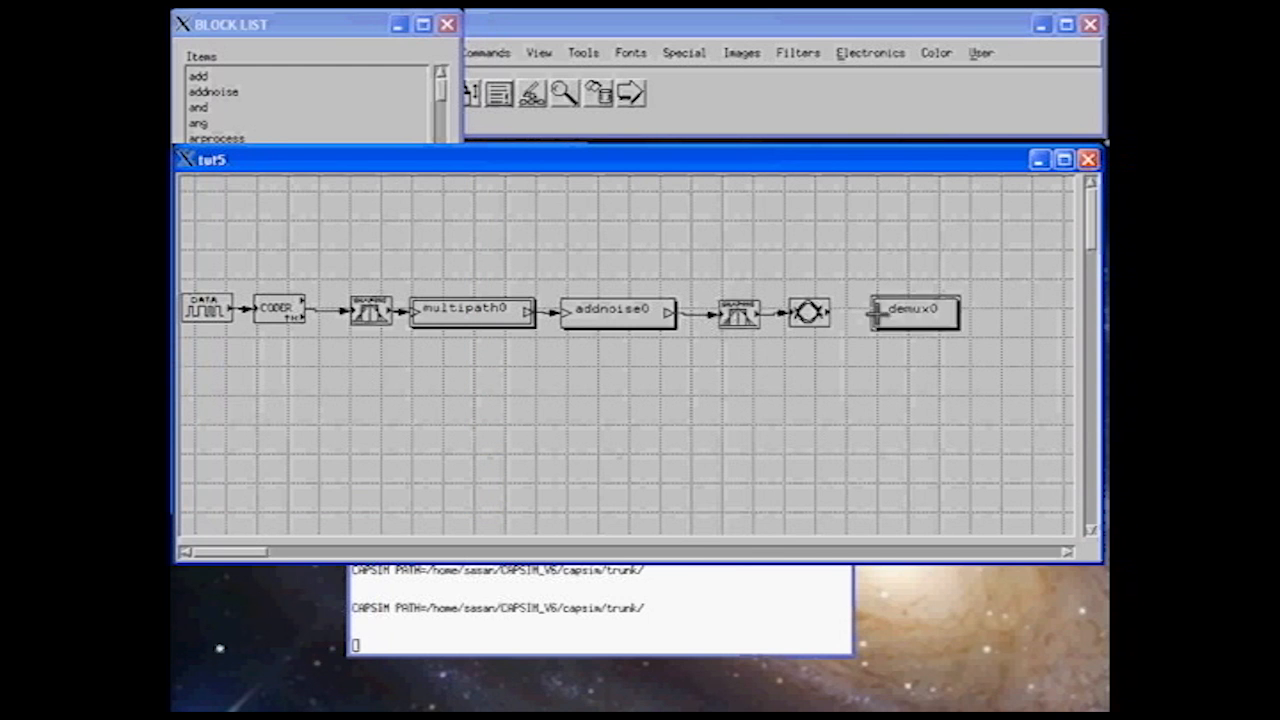
Connect the output of the eye diagram block to the input of the demux0 block.
{"action": "right_click", "coordinate": [816, 313]}
{"action": "left_click", "coordinate": [835, 344]}
{"action": "left_click", "coordinate": [905, 312]}
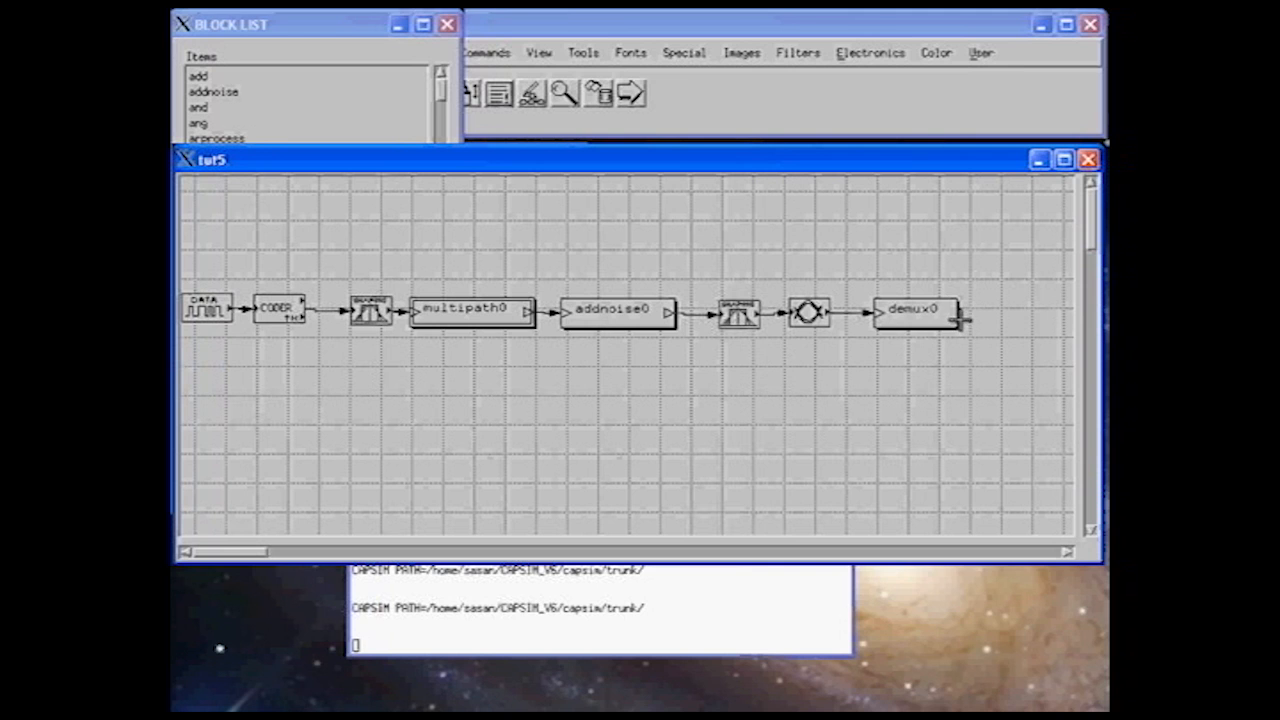
{"action": "left_click", "coordinate": [845, 317]}
Set the phase array parameter of the demux0 block to 1 0.
{"action": "right_click", "coordinate": [910, 311]}
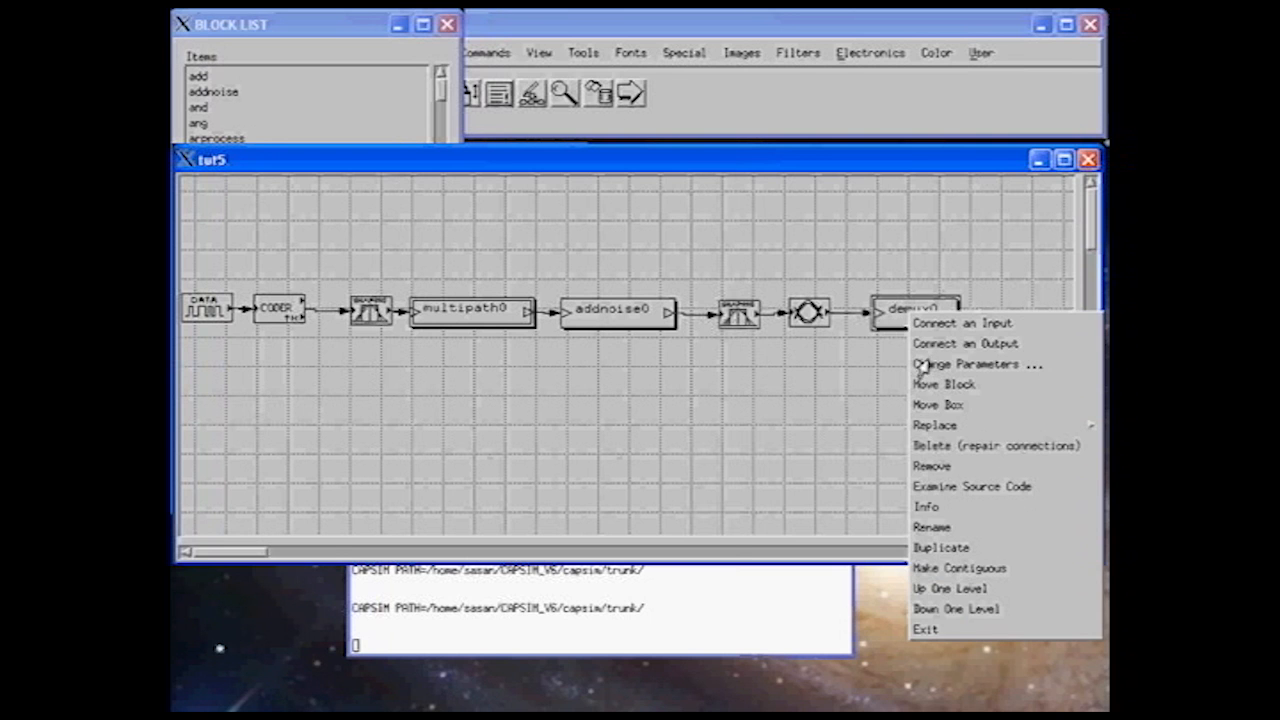
{"action": "left_click", "coordinate": [922, 364]}
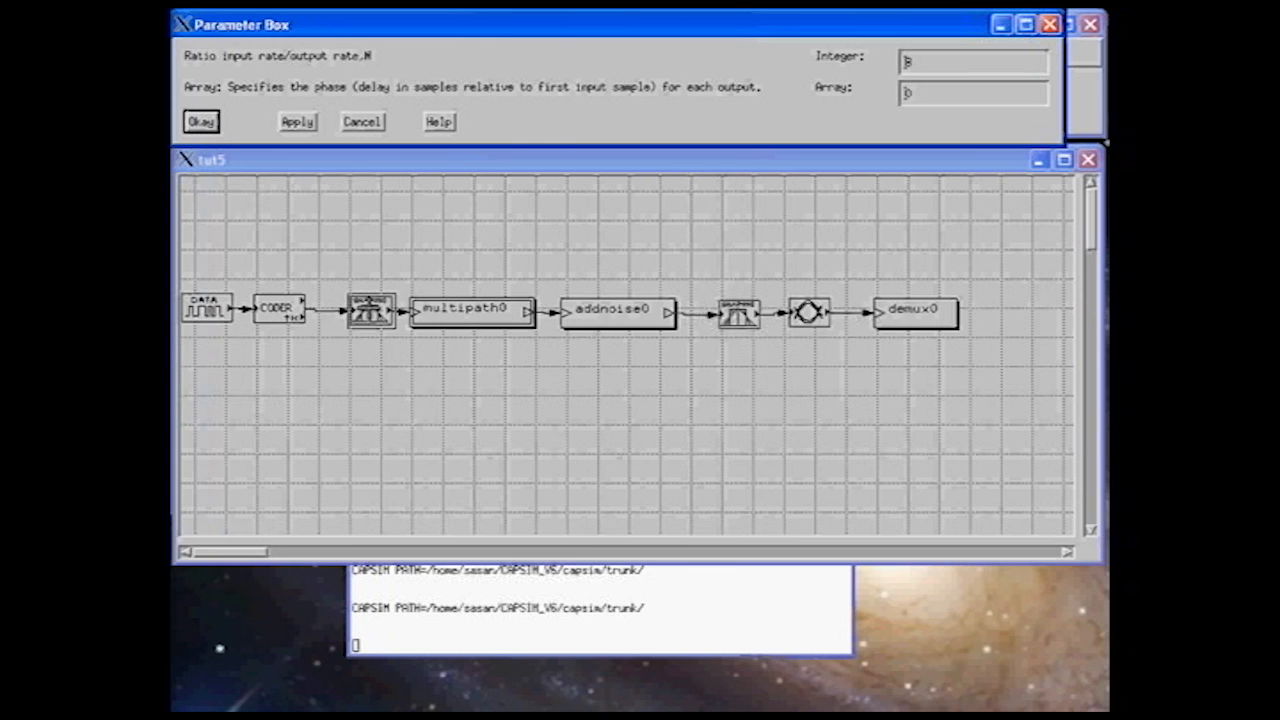
{"action": "left_click", "coordinate": [913, 66]}
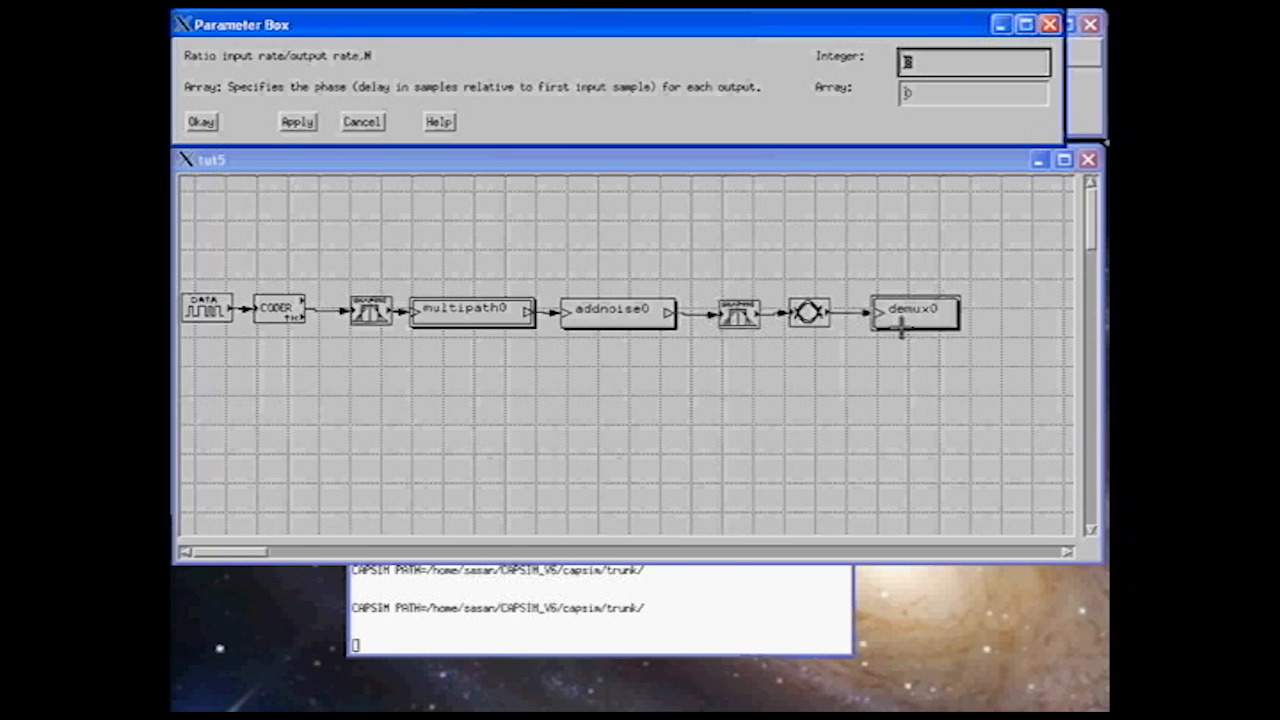
{"action": "left_click", "coordinate": [921, 96]}
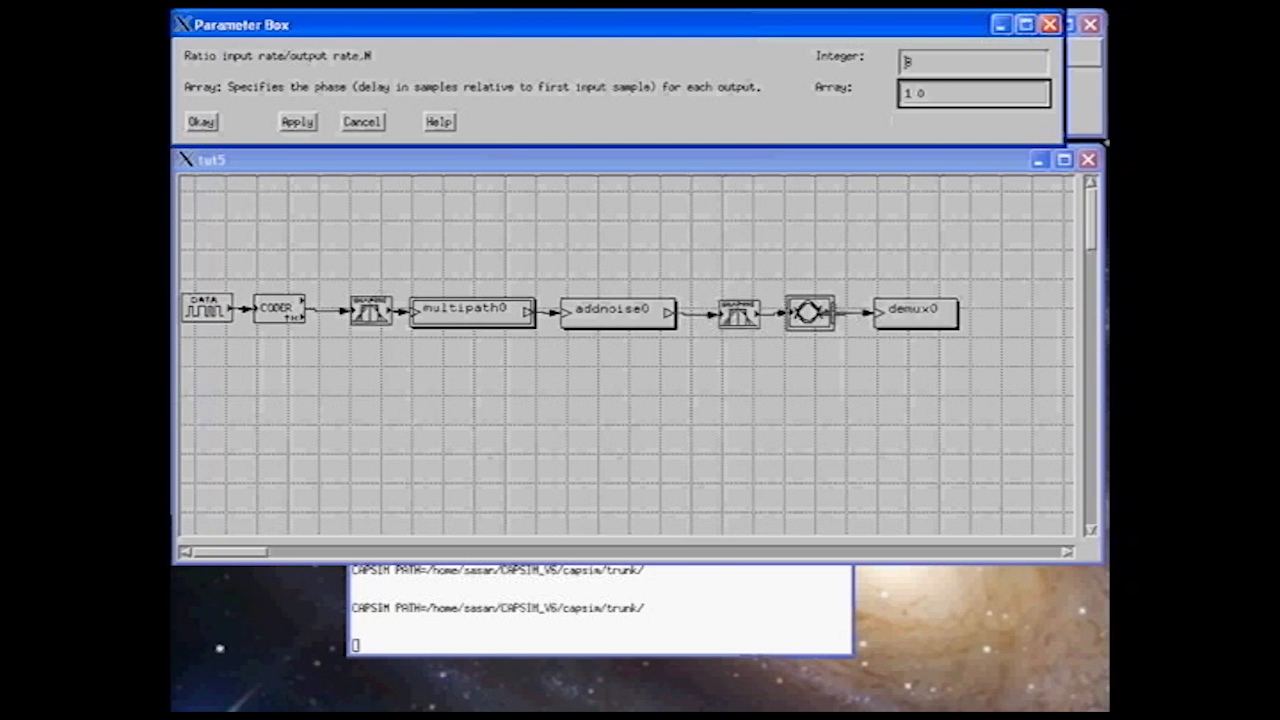
{"action": "left_click", "coordinate": [201, 121]}
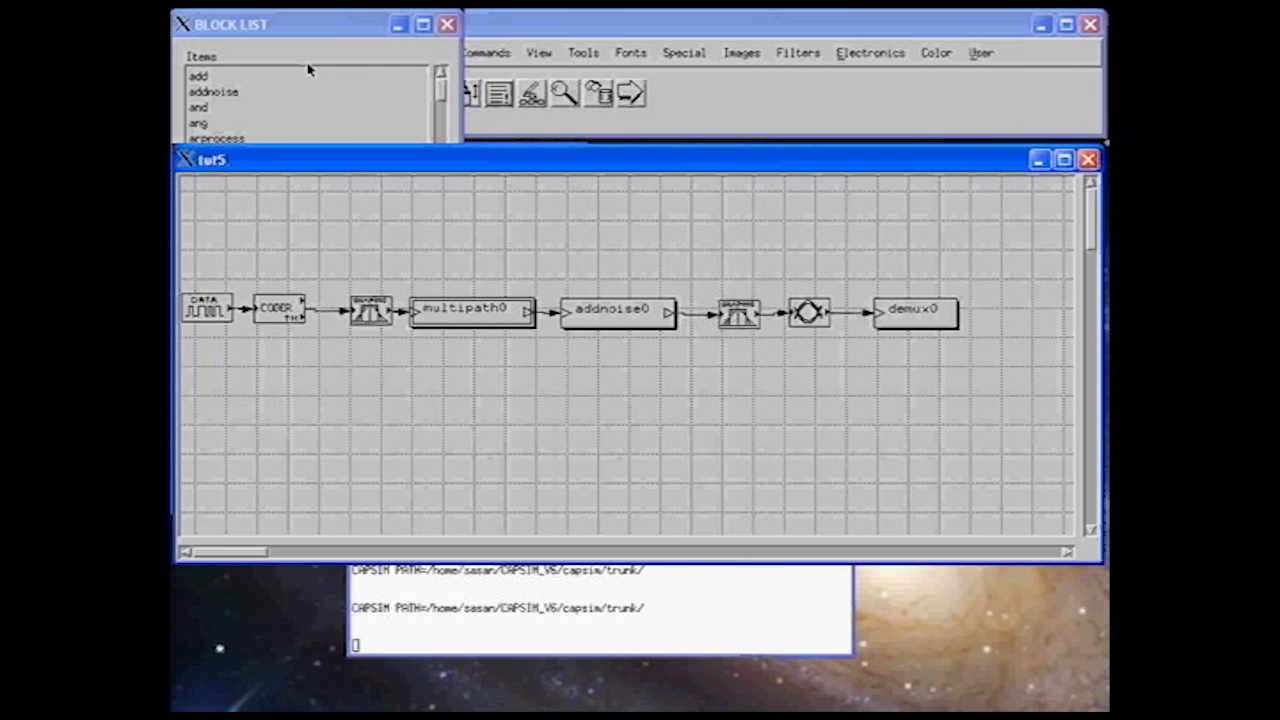
Add a slice block to the diagram just beyond the demux0 block.
{"action": "left_click", "coordinate": [325, 37]}
{"action": "left_click", "coordinate": [438, 358]}
{"action": "left_click_drag", "start_coordinate": [230, 426], "coordinate": [202, 424]}
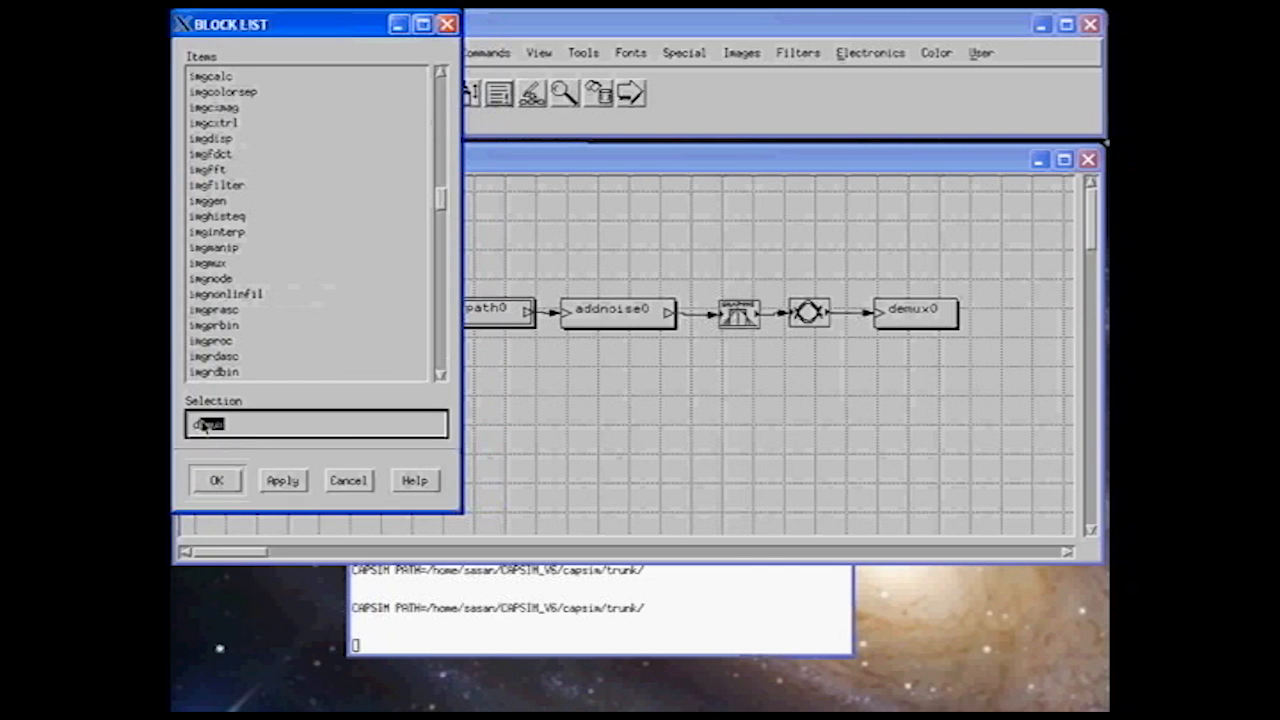
{"action": "type", "text": "slice"}
{"action": "left_click", "coordinate": [216, 480]}
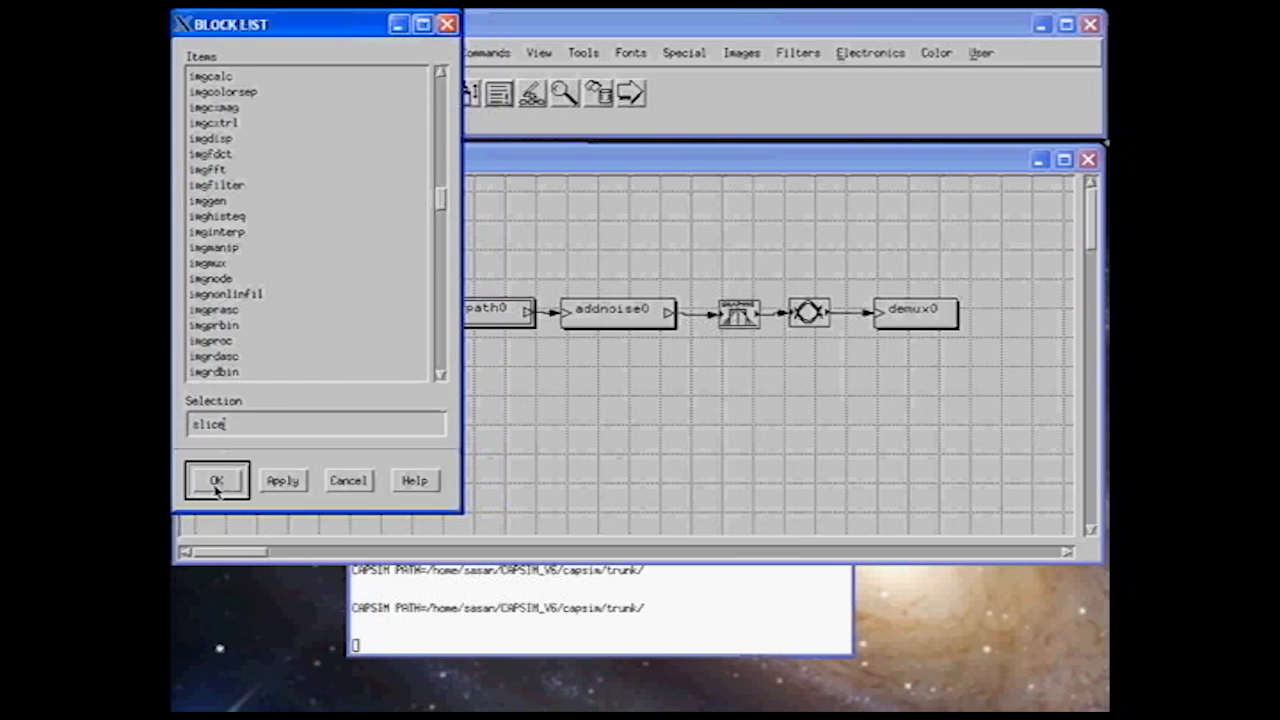
{"action": "left_click", "coordinate": [1036, 328]}
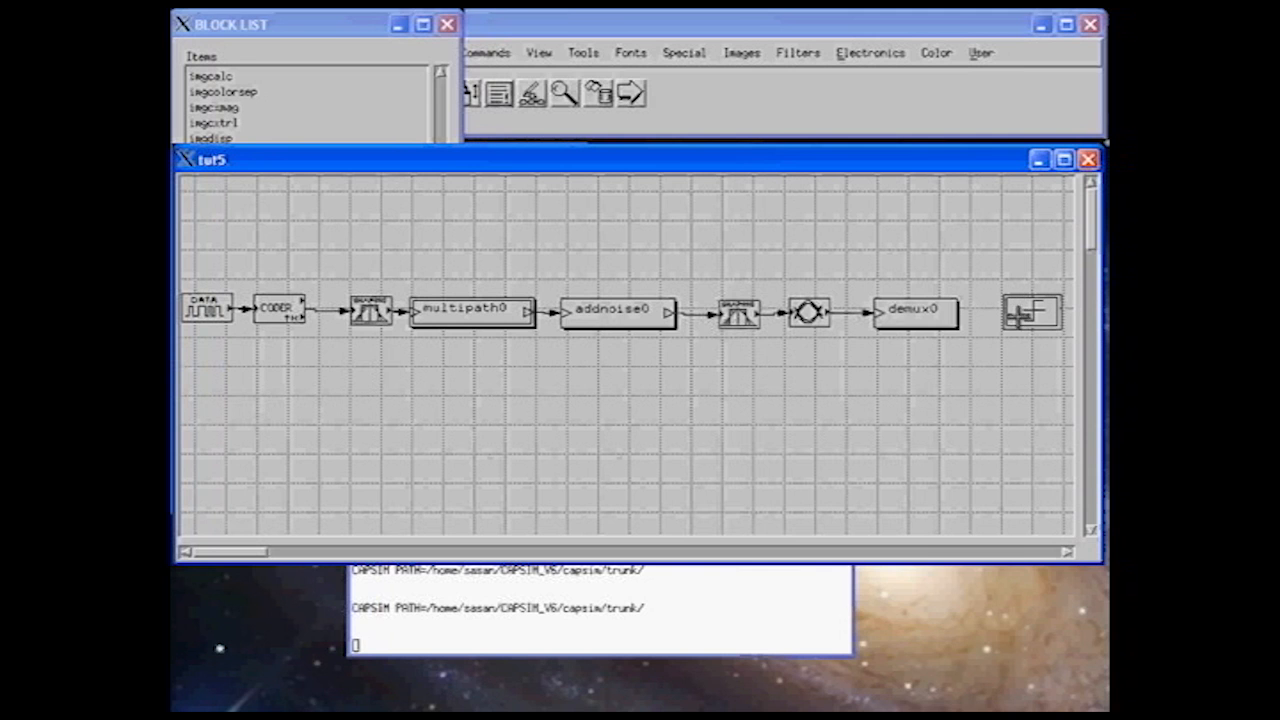
Connect the output of demux0 to the slicer block and save the topology.
{"action": "right_click", "coordinate": [945, 315]}
{"action": "left_click", "coordinate": [962, 343]}
{"action": "left_click", "coordinate": [1030, 310]}
{"action": "left_click", "coordinate": [660, 100]}
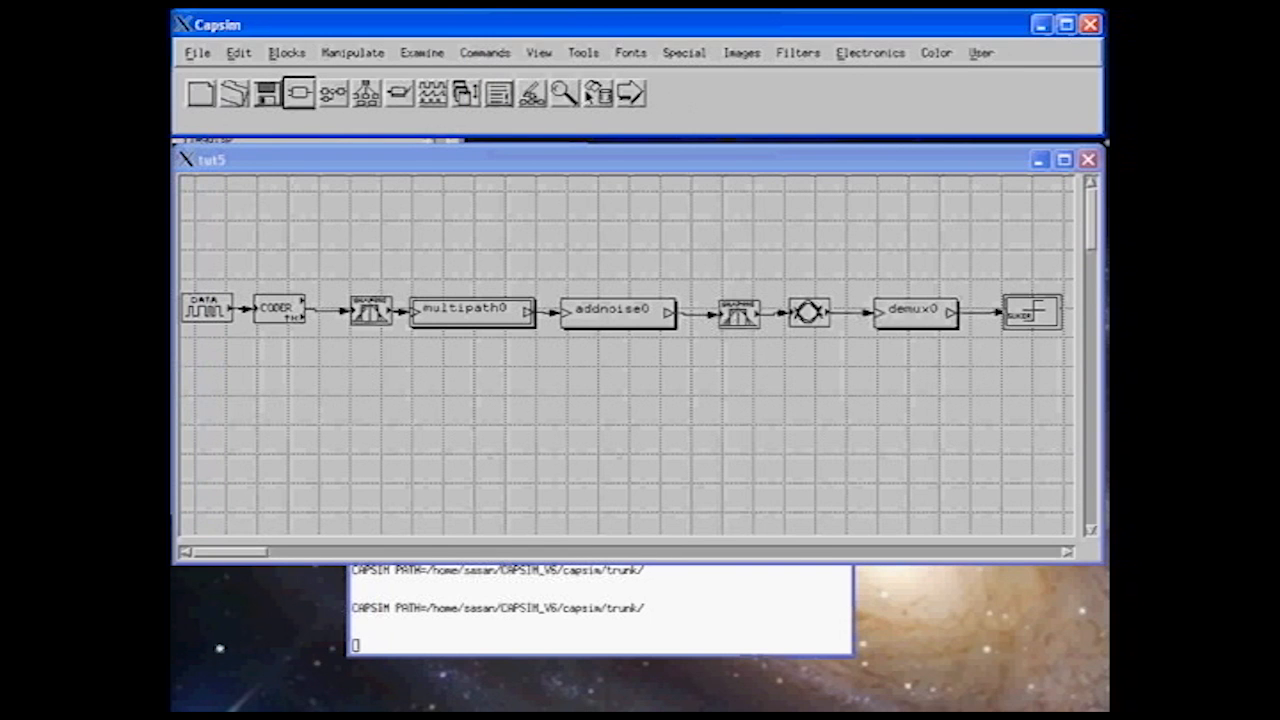
{"action": "left_click", "coordinate": [265, 96]}
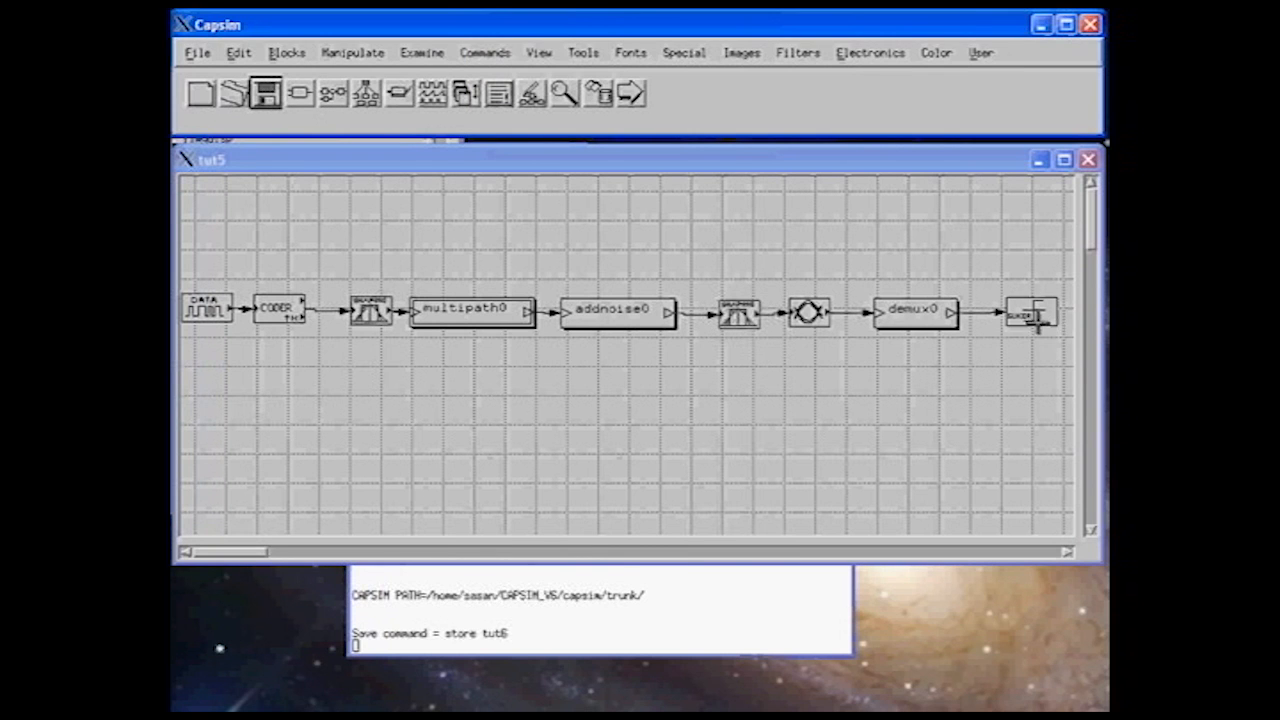
Add a plot block to the diagram just beyond the slicer block.
{"action": "left_click", "coordinate": [1068, 555]}
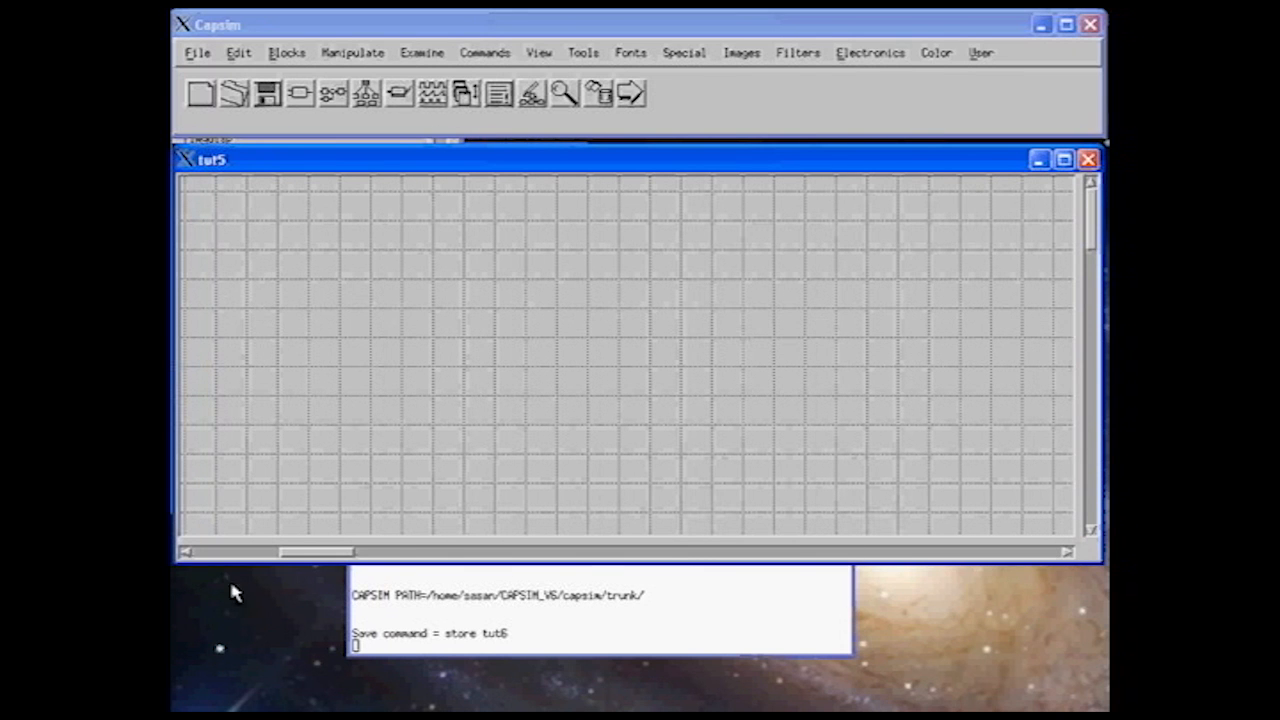
{"action": "left_click_drag", "start_coordinate": [288, 556], "coordinate": [221, 551]}
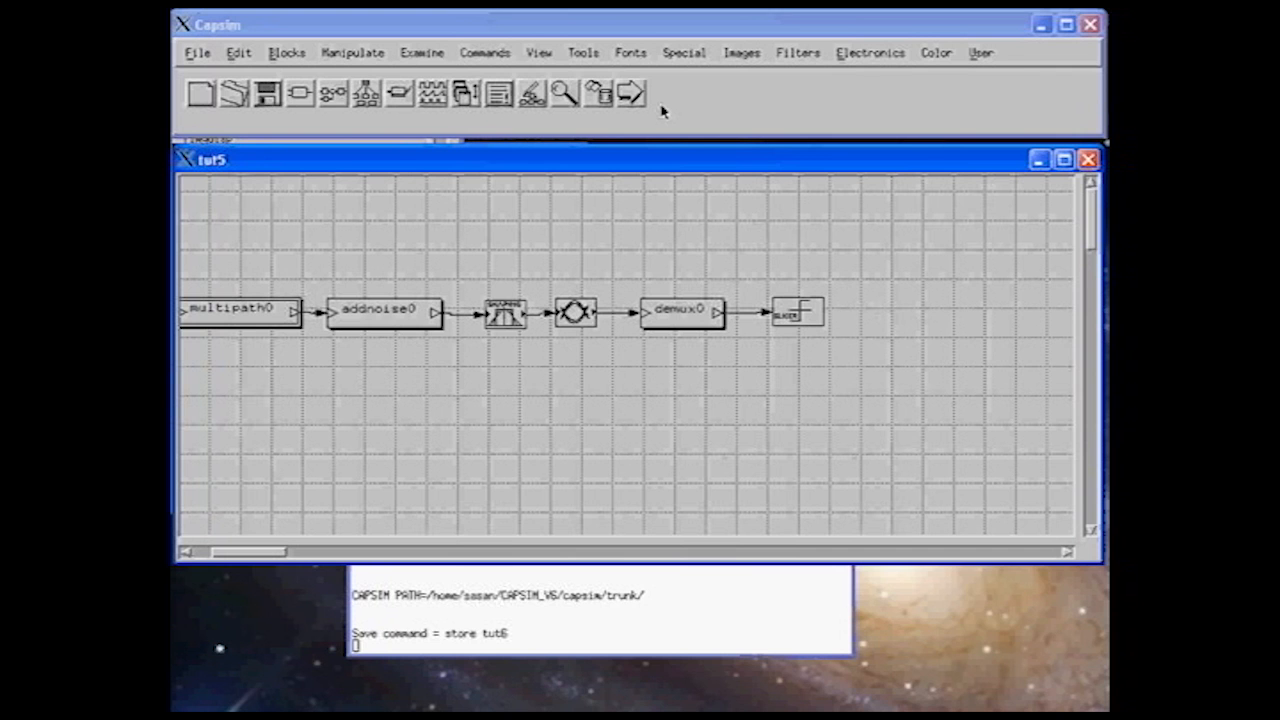
{"action": "left_click", "coordinate": [300, 93]}
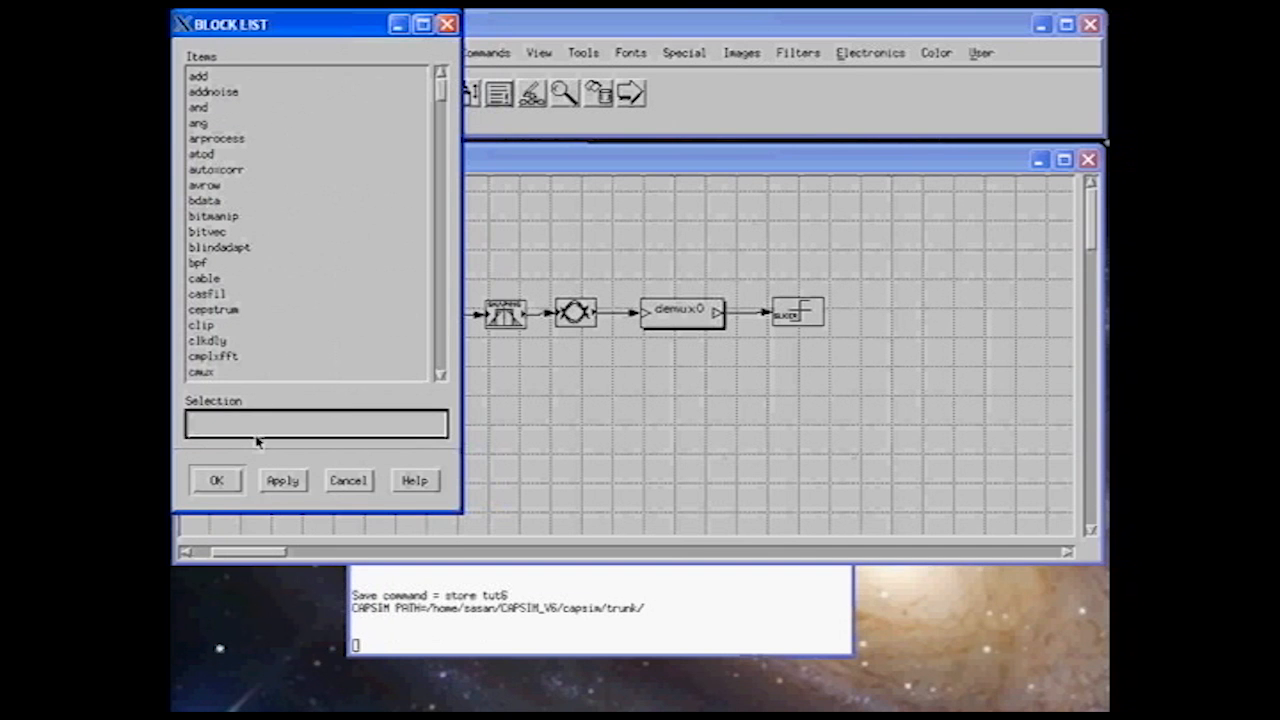
{"action": "type", "text": "plot"}
{"action": "left_click", "coordinate": [216, 480]}
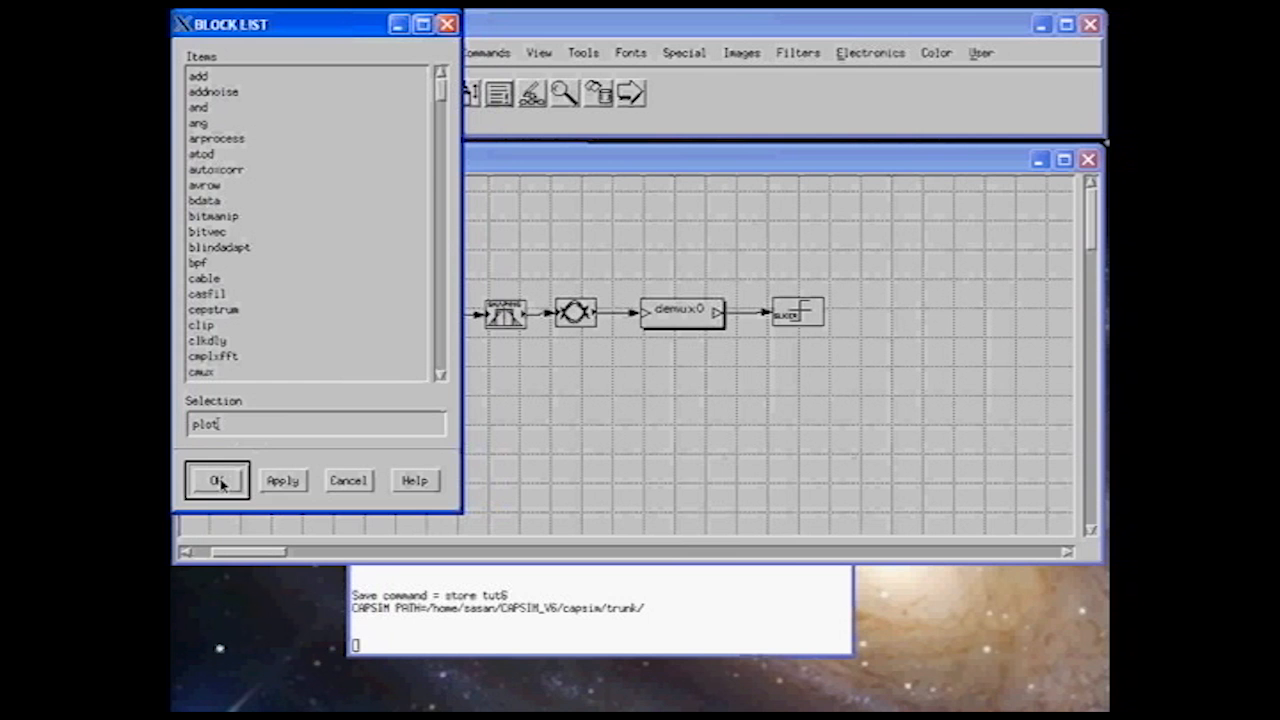
{"action": "left_click", "coordinate": [903, 330]}
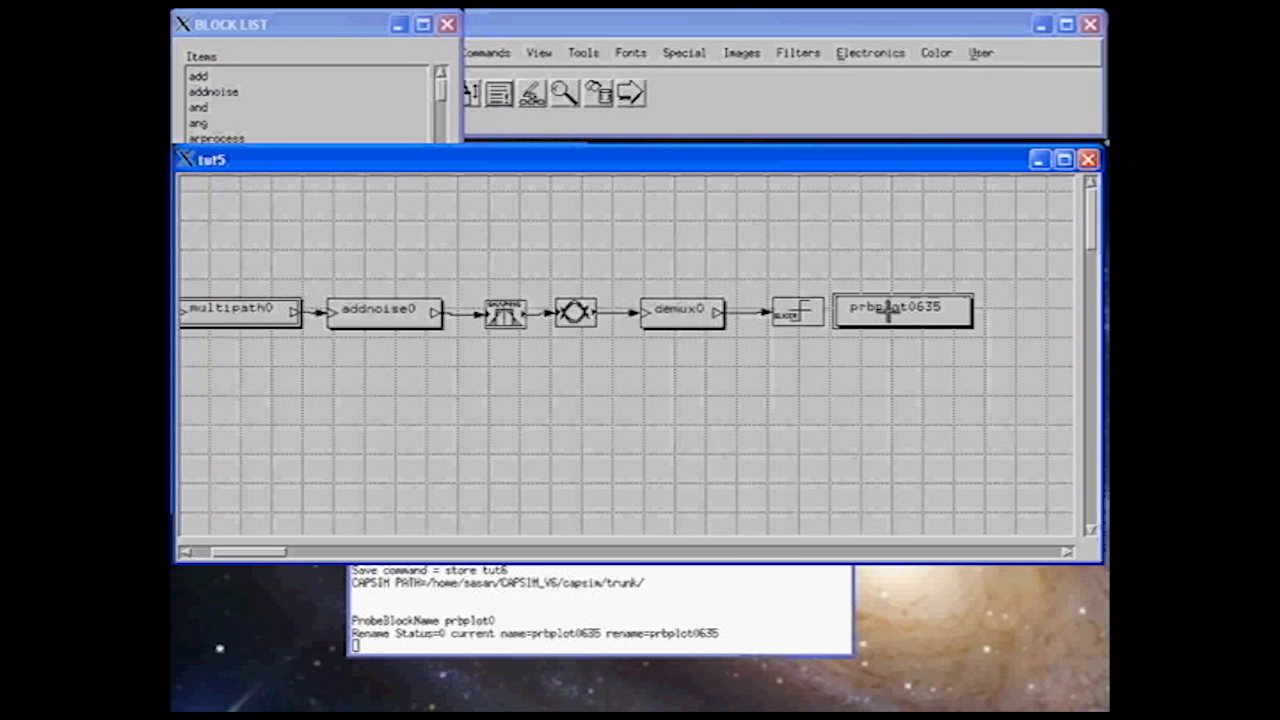
Rename the new plot block xplot0.
{"action": "right_click", "coordinate": [880, 316]}
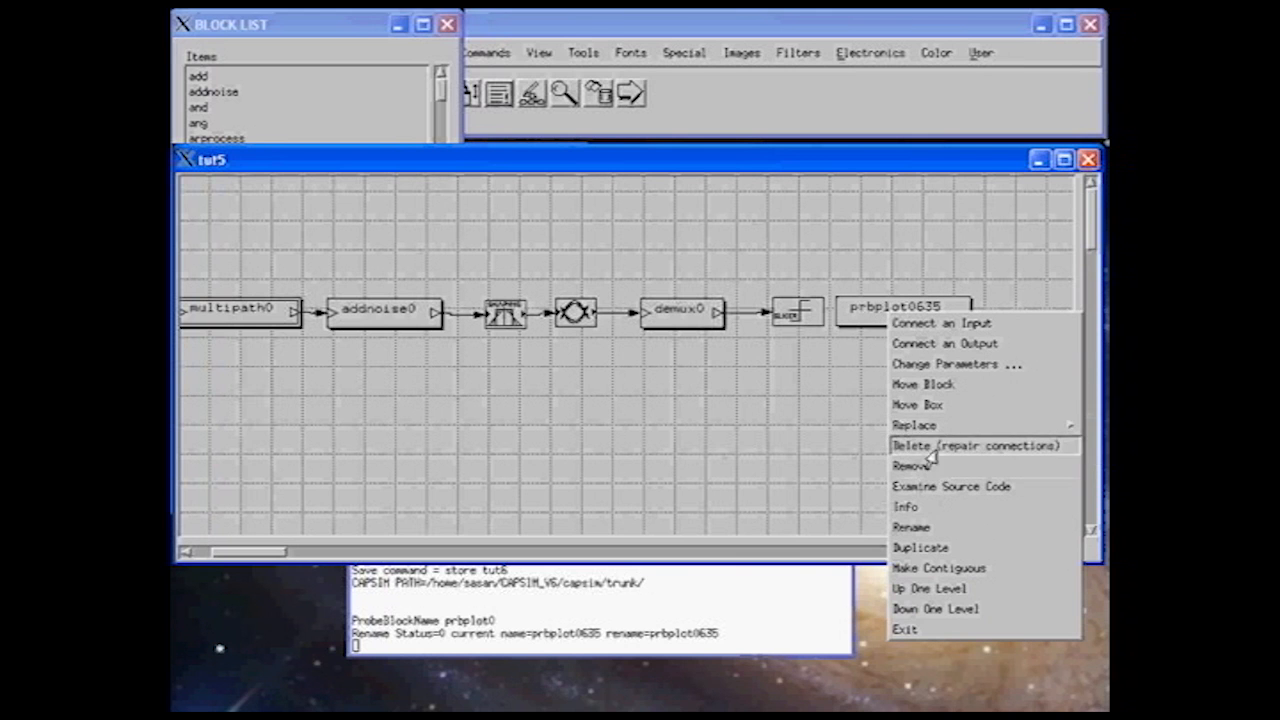
{"action": "left_click", "coordinate": [912, 528]}
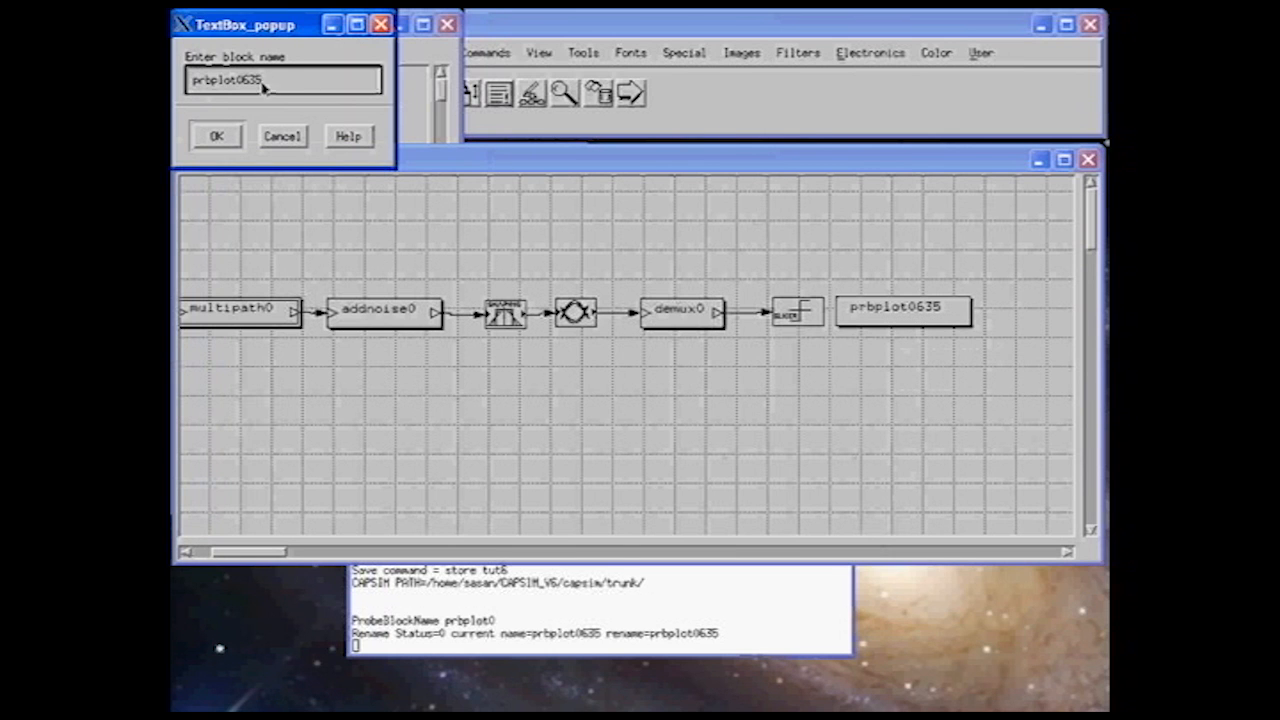
{"action": "left_click_drag", "start_coordinate": [213, 87], "coordinate": [195, 85]}
{"action": "key", "text": "BackSpace"}
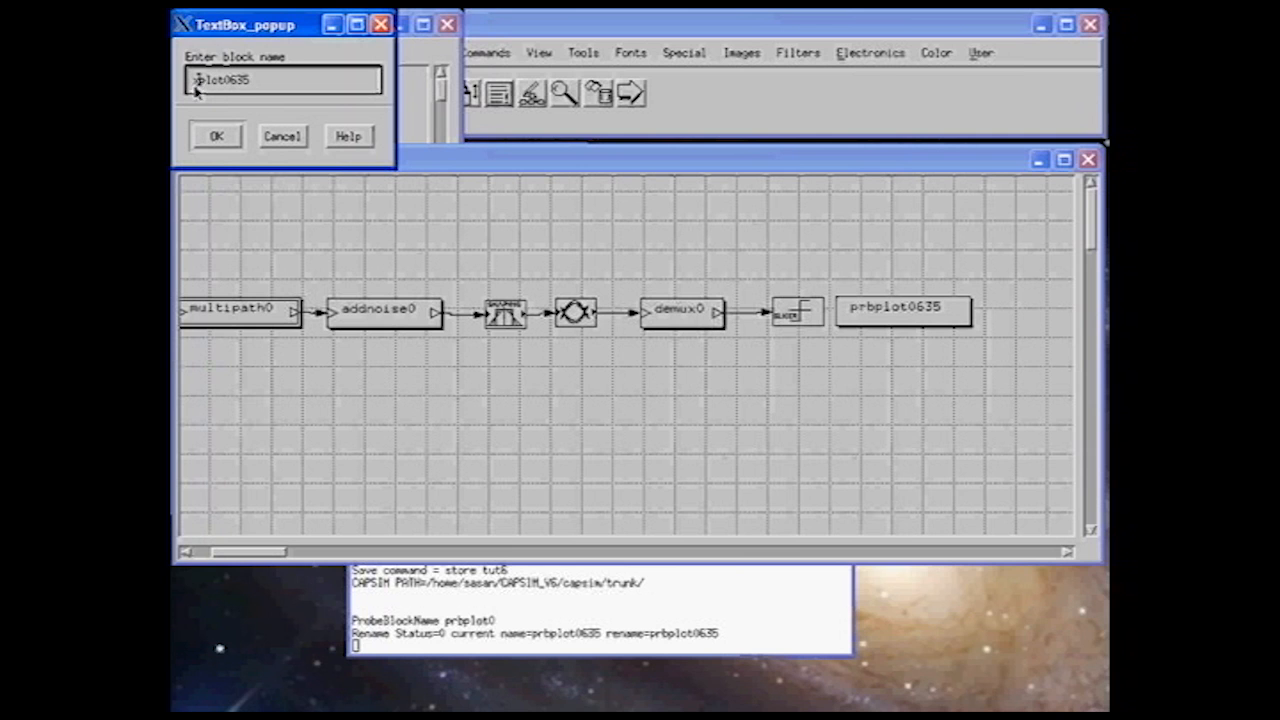
{"action": "type", "text": "x"}
{"action": "mouse_move", "coordinate": [252, 86]}
{"action": "left_mouse_down"}
{"action": "mouse_move", "coordinate": [226, 86]}
{"action": "mouse_move", "coordinate": [266, 94]}
{"action": "mouse_move", "coordinate": [242, 84]}
{"action": "left_mouse_up"}
{"action": "key", "text": "BackSpace"}
{"action": "left_click", "coordinate": [216, 136]}
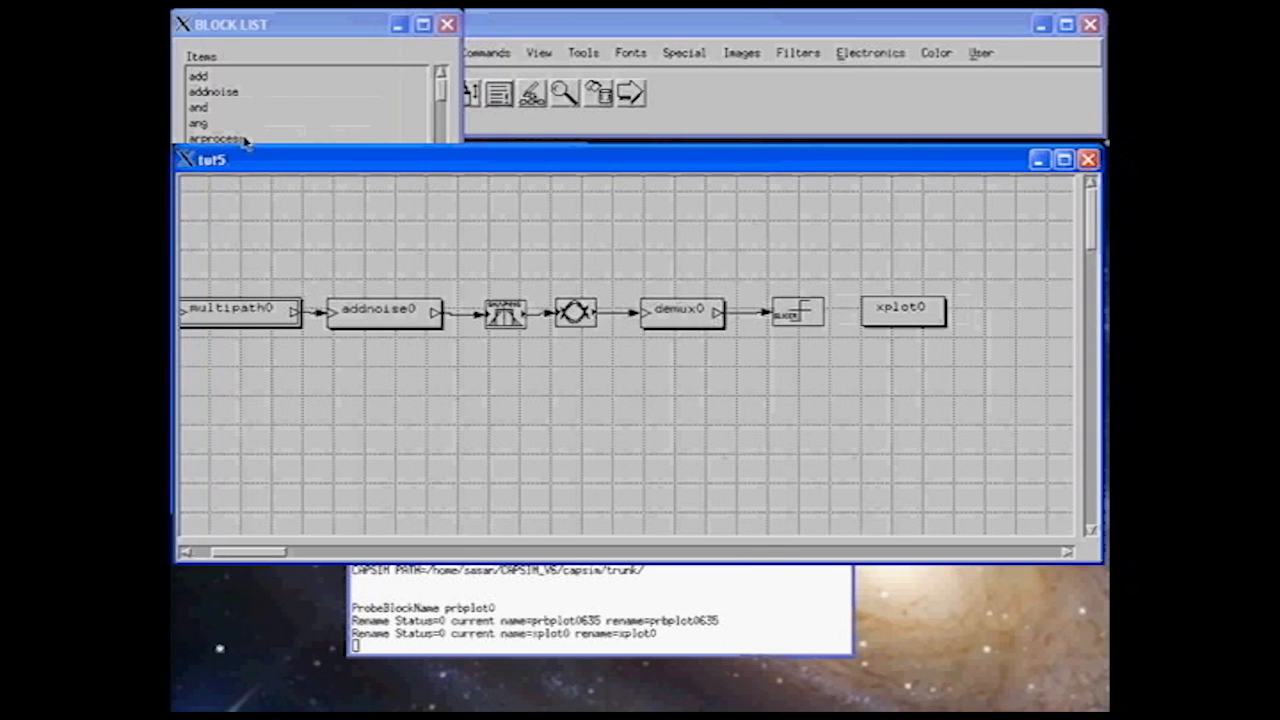
Connect the output of the slicer block to xplot0 and save the topology again.
{"action": "left_click", "coordinate": [892, 310]}
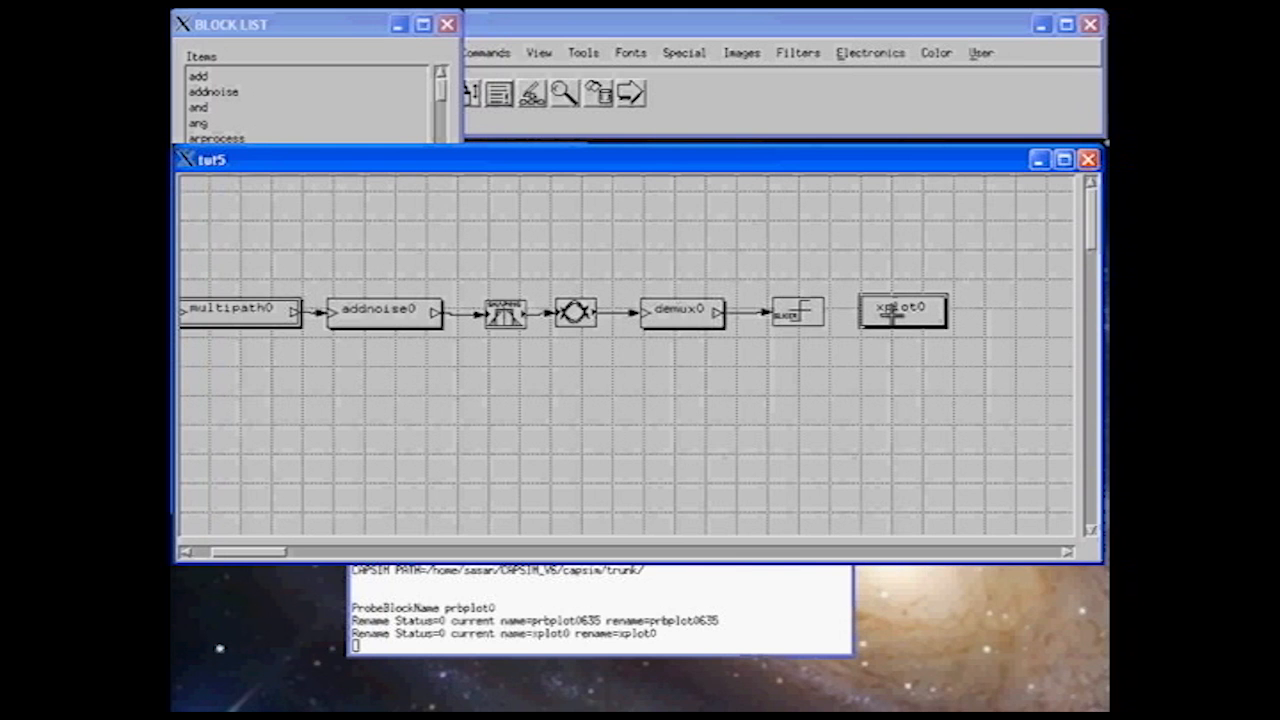
{"action": "left_click", "coordinate": [798, 311]}
{"action": "right_click", "coordinate": [800, 314]}
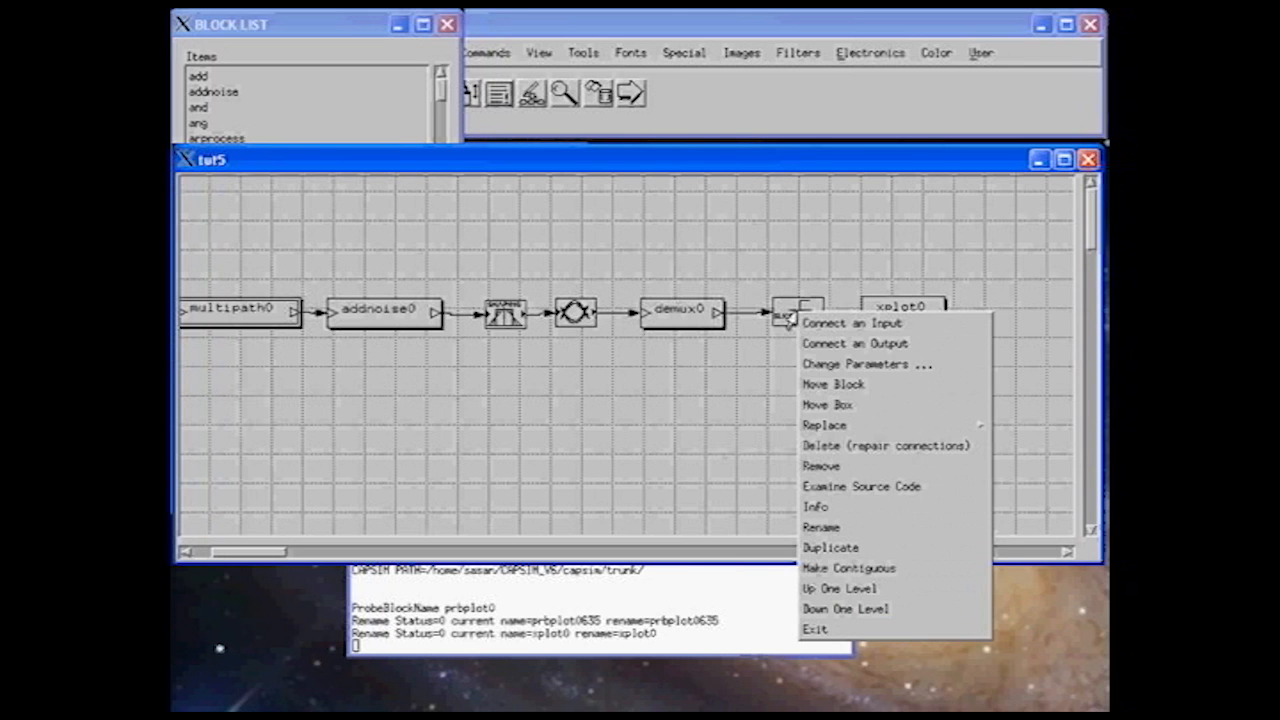
{"action": "left_click", "coordinate": [818, 344]}
{"action": "left_click", "coordinate": [900, 324]}
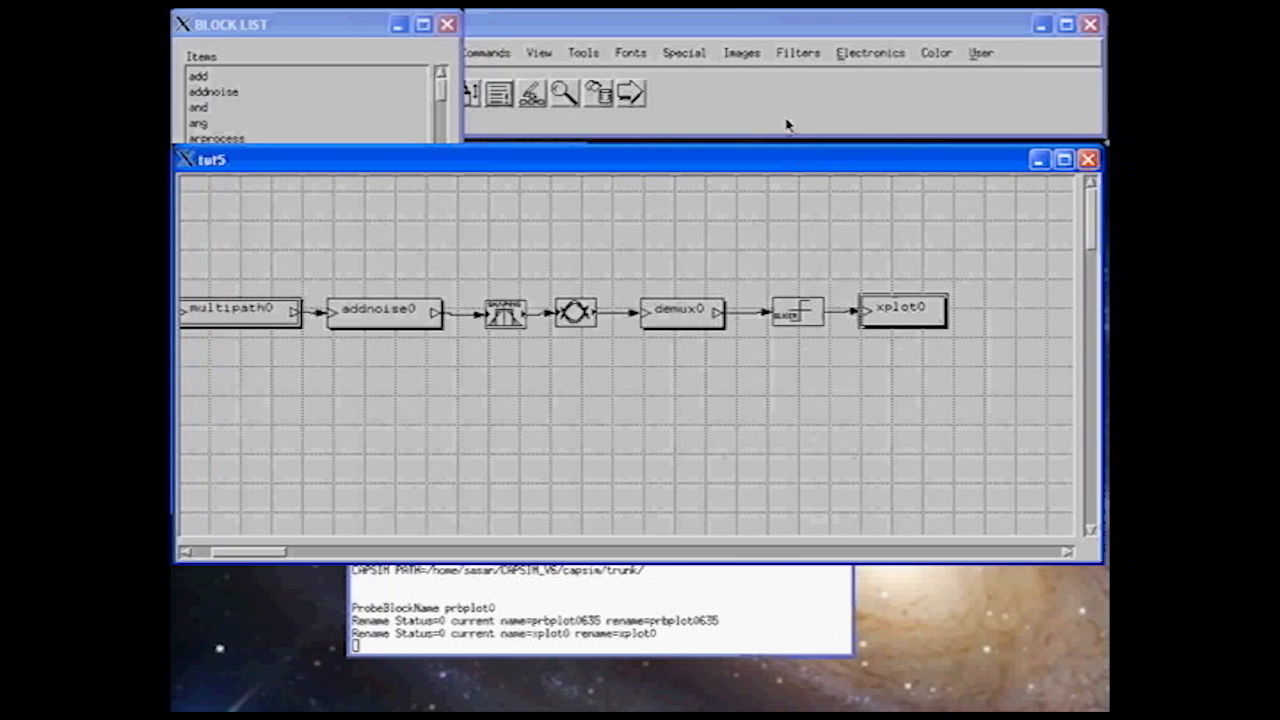
{"action": "left_click", "coordinate": [780, 120]}
{"action": "left_click", "coordinate": [266, 94]}
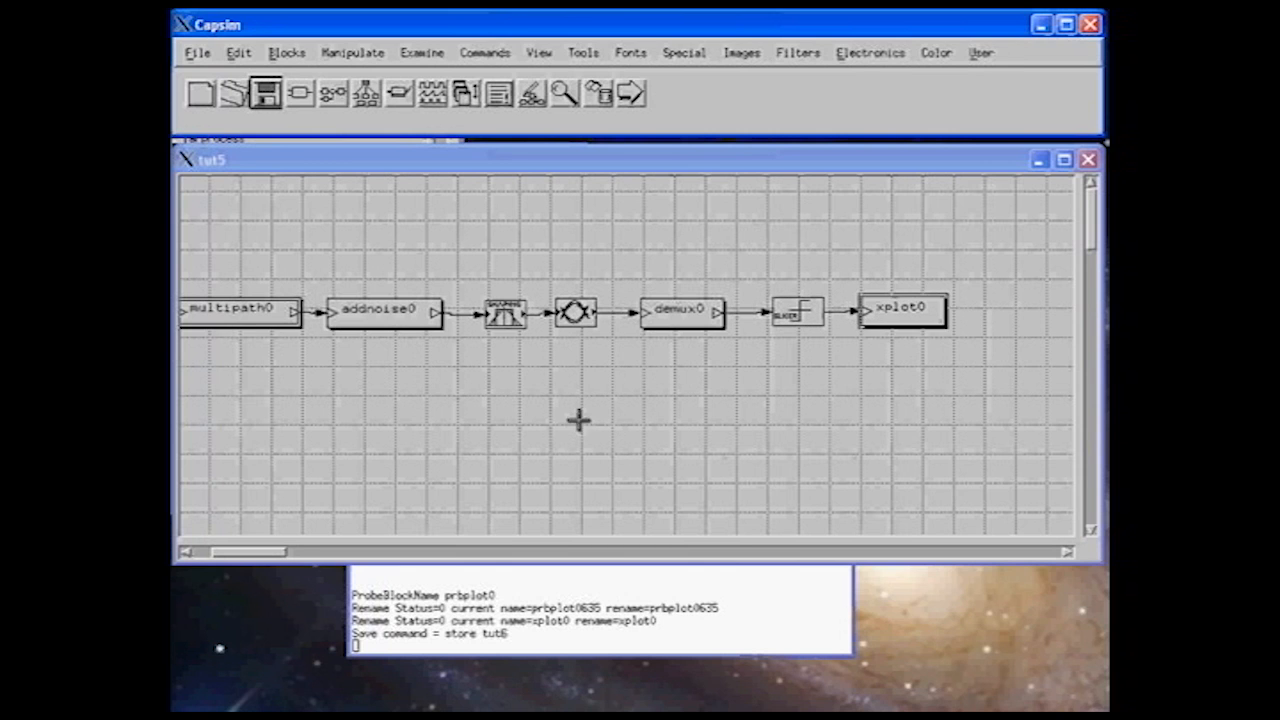
Attach a plot probe to the connection between demux0 and the slicer block.
{"action": "left_click_drag", "start_coordinate": [284, 552], "coordinate": [220, 556]}
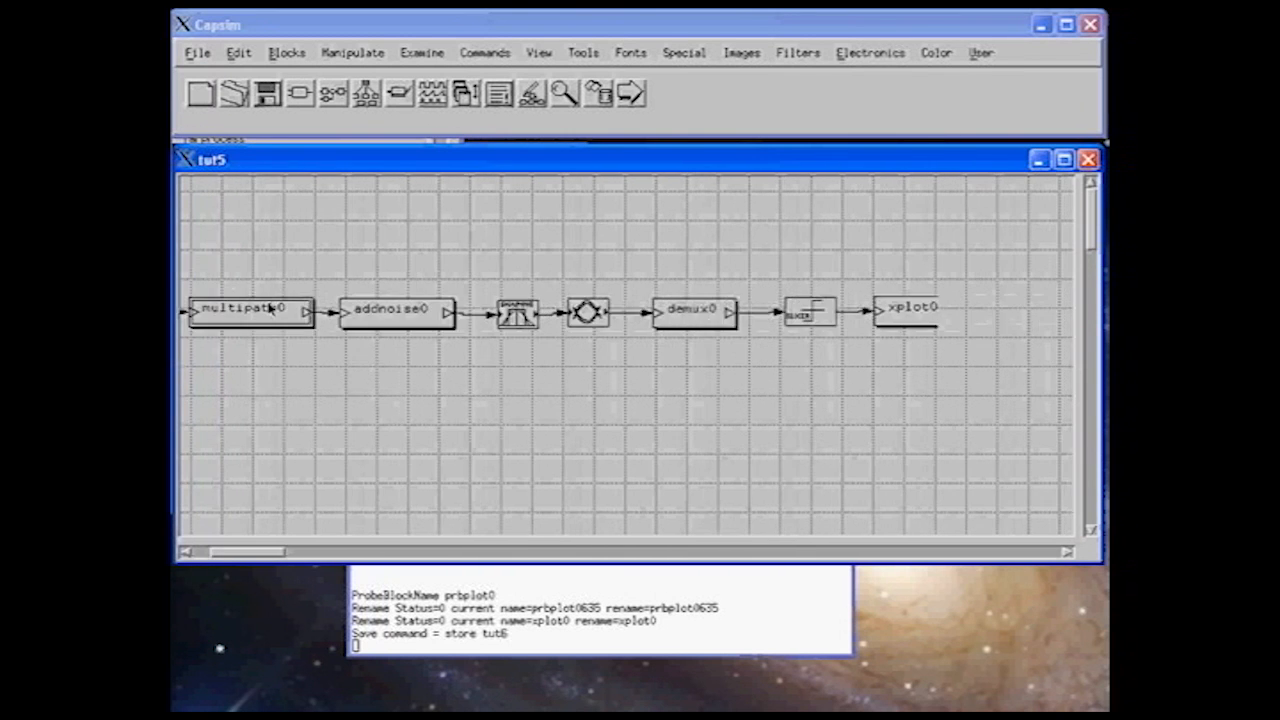
{"action": "left_click_drag", "start_coordinate": [290, 552], "coordinate": [210, 563]}
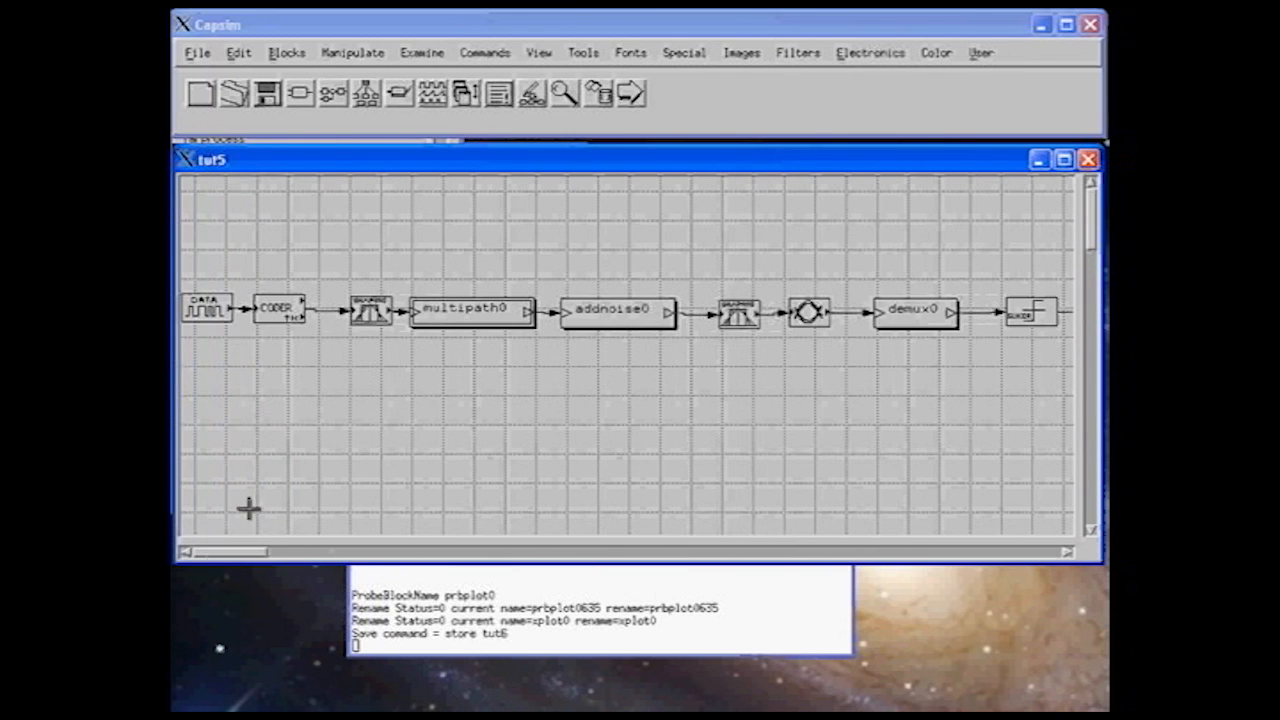
{"action": "left_click_drag", "start_coordinate": [261, 553], "coordinate": [276, 553]}
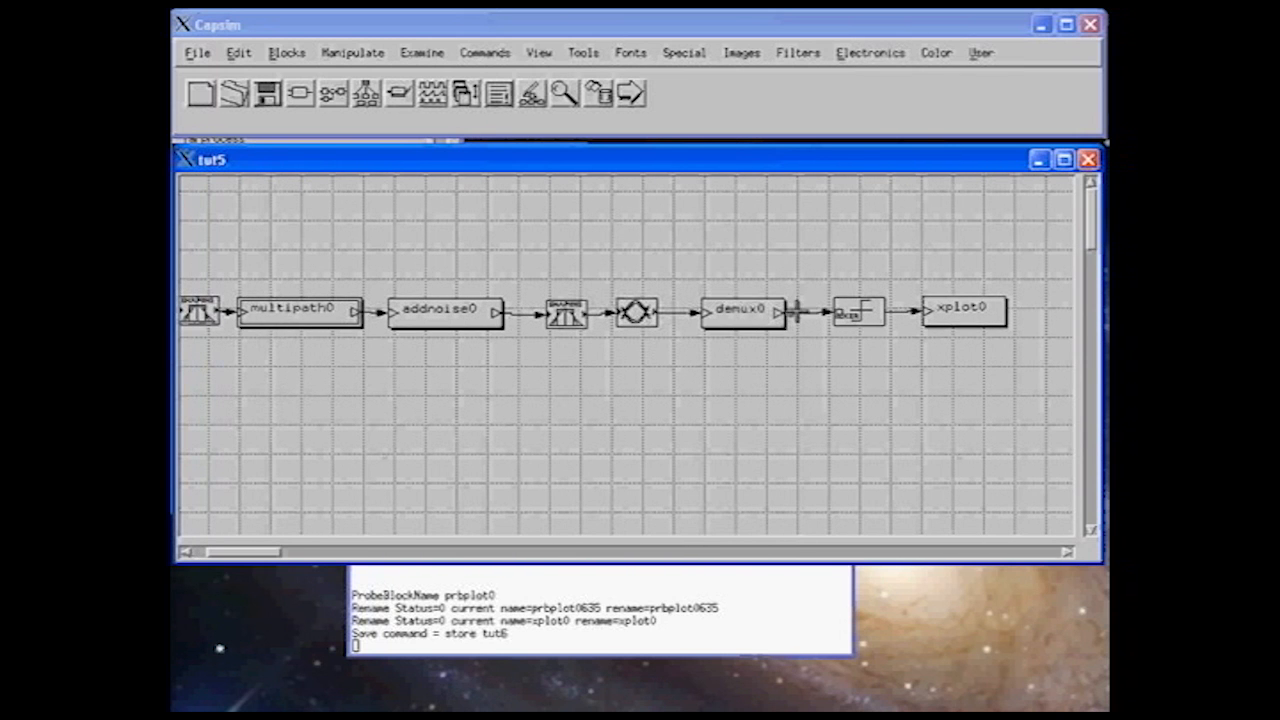
{"action": "right_click", "coordinate": [796, 314]}
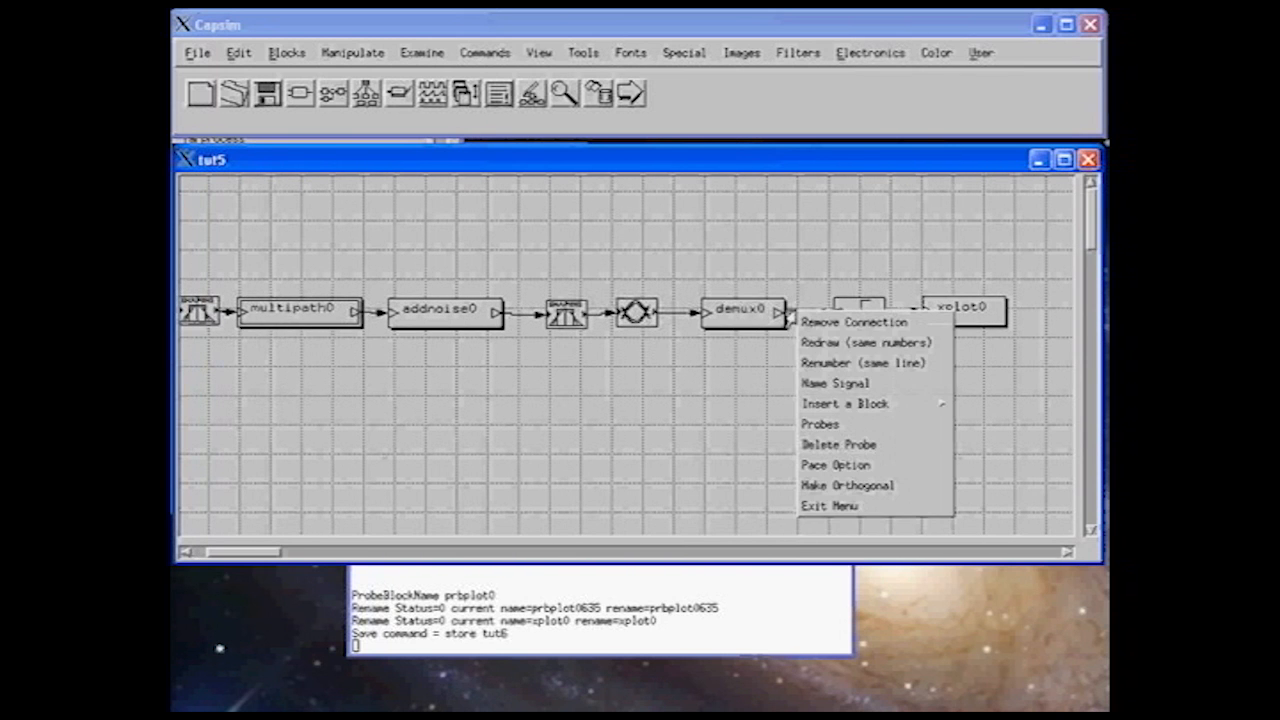
{"action": "left_click", "coordinate": [820, 425]}
{"action": "left_click", "coordinate": [221, 222]}
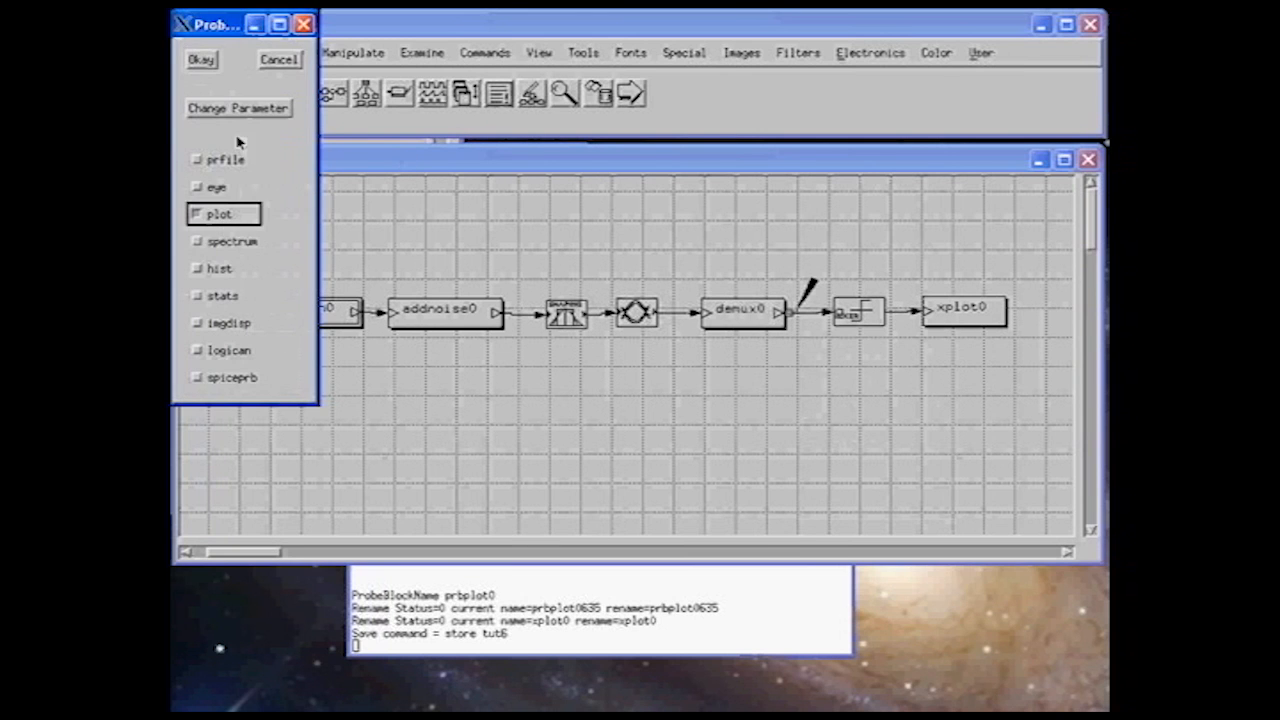
Set the plot title of the probe between demux0 and the slicer to demux.
{"action": "left_click", "coordinate": [253, 108]}
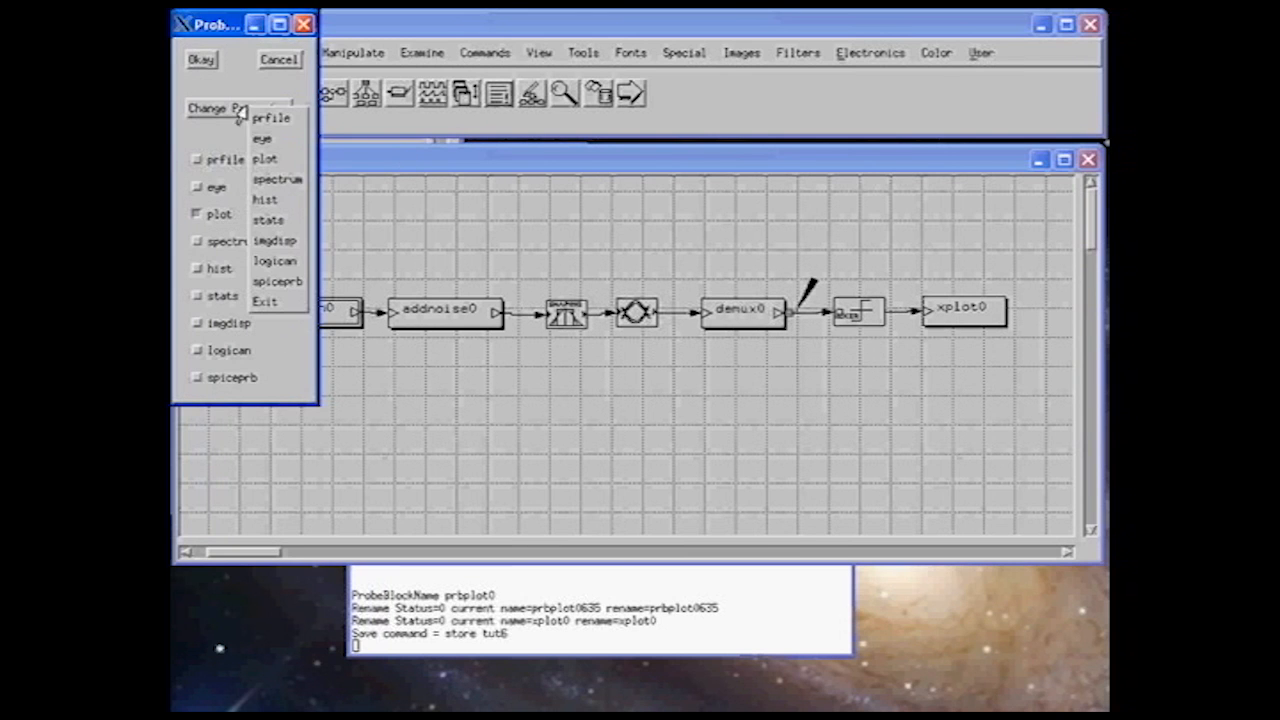
{"action": "left_click", "coordinate": [278, 160]}
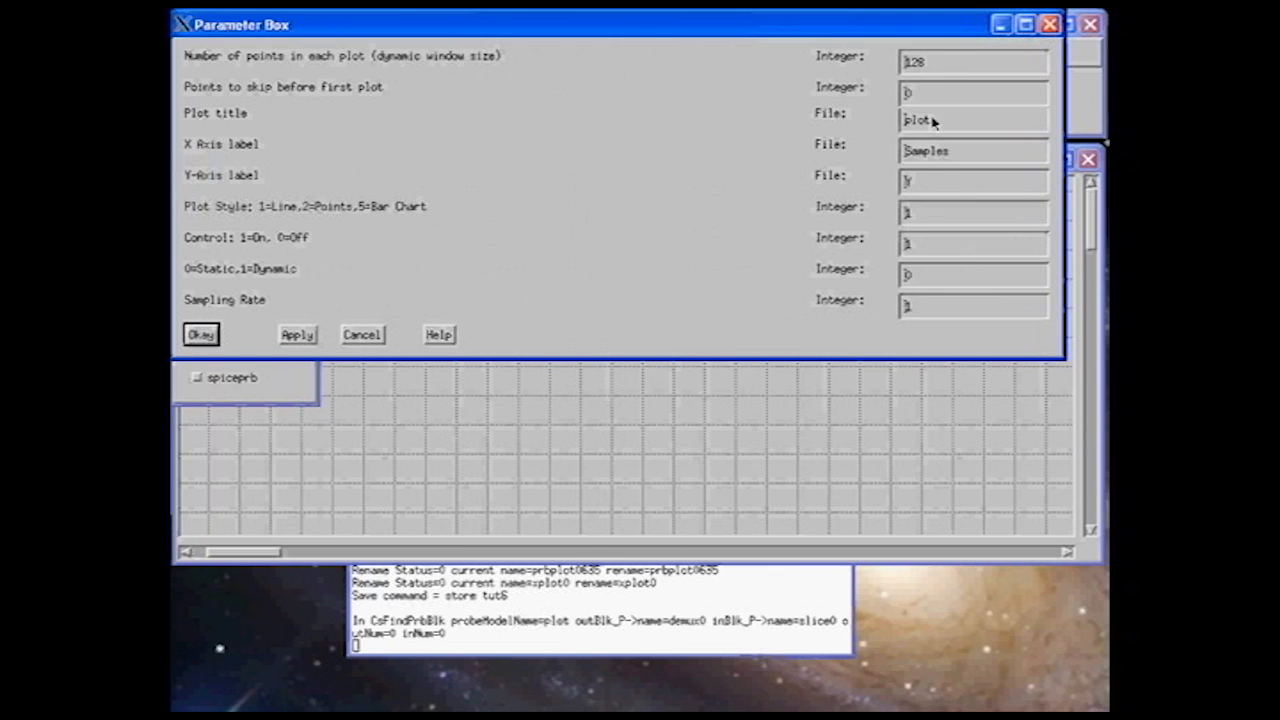
{"action": "left_click_drag", "start_coordinate": [934, 120], "coordinate": [904, 119]}
{"action": "key", "text": "BackSpace"}
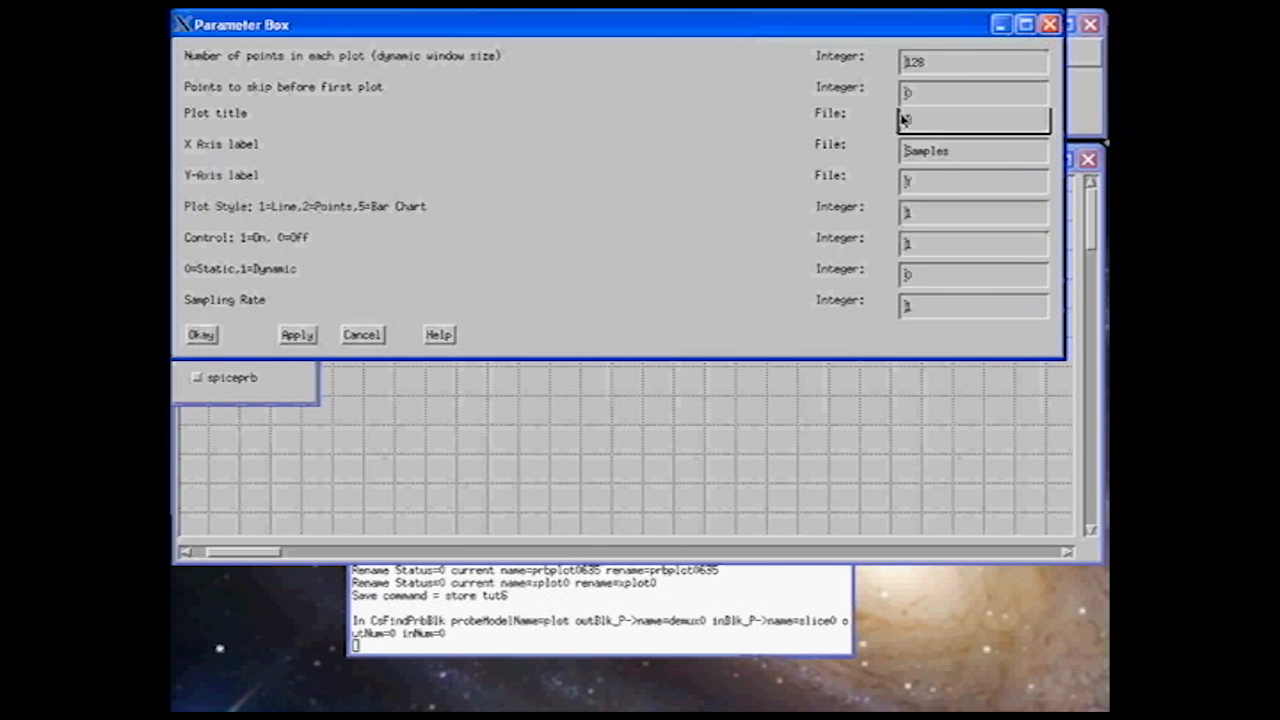
{"action": "type", "text": "demux"}
{"action": "left_click", "coordinate": [201, 334]}
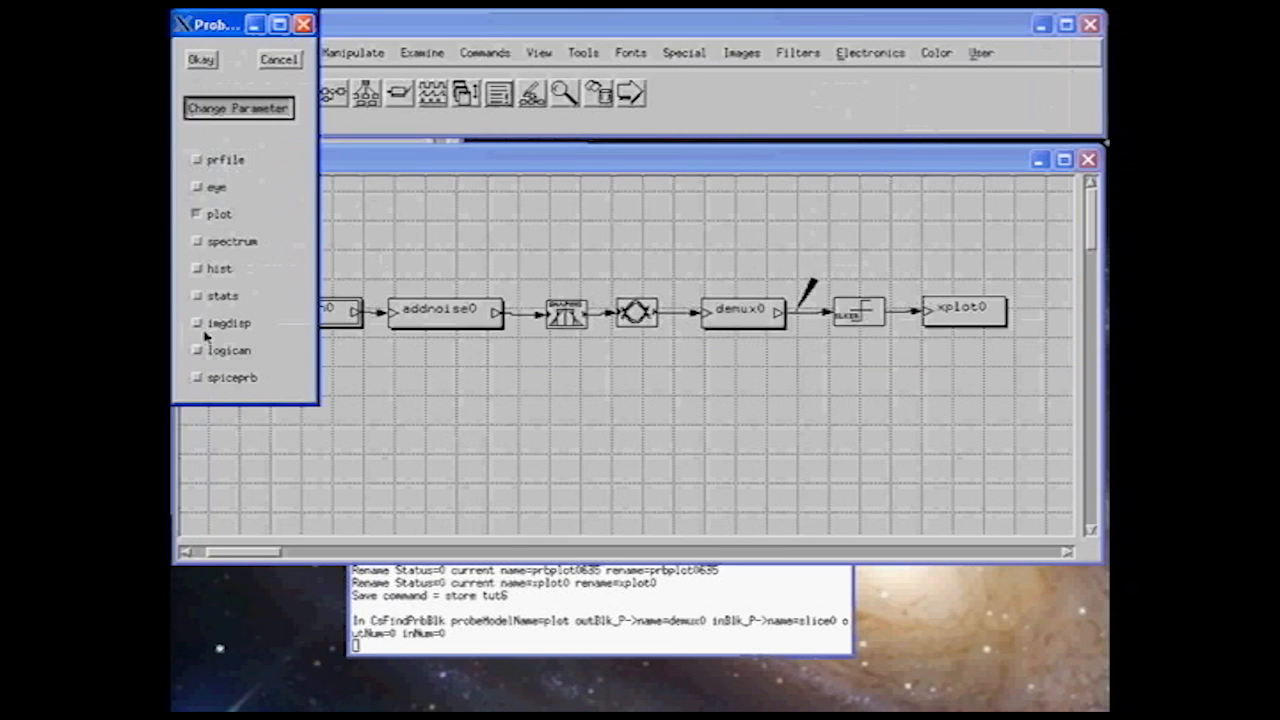
{"action": "left_click", "coordinate": [201, 60]}
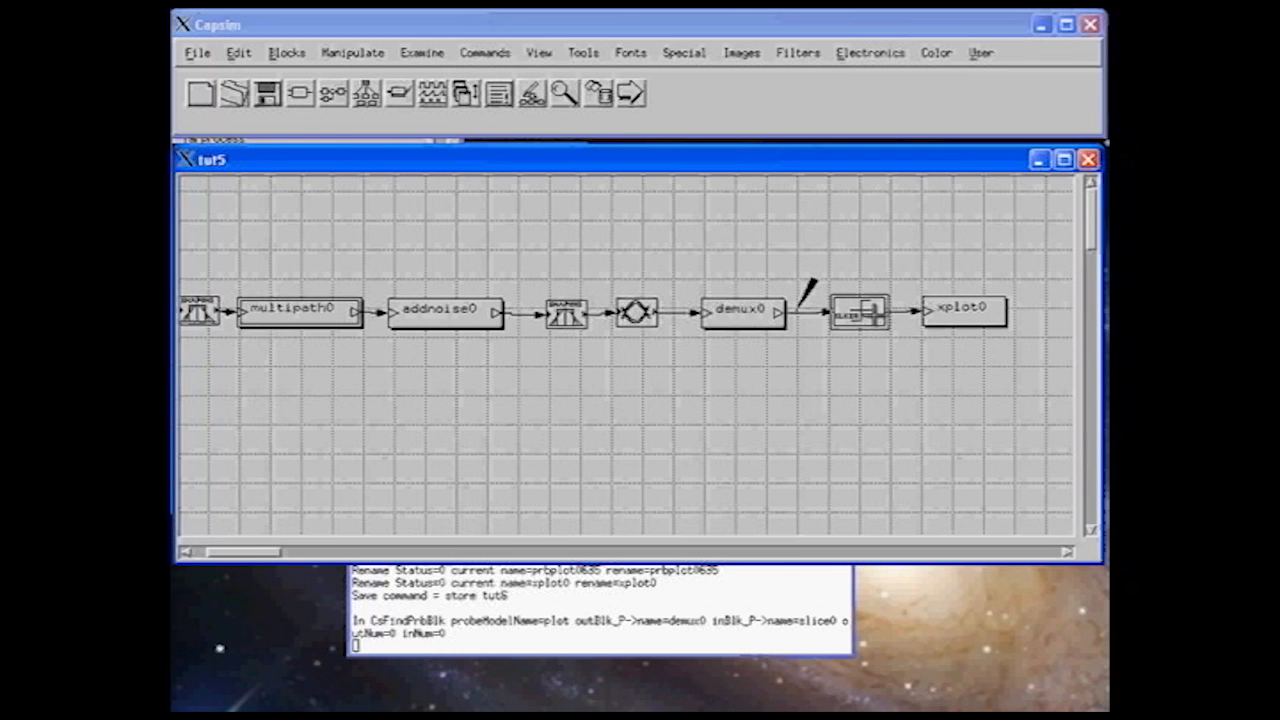
{"action": "left_click_drag", "start_coordinate": [255, 556], "coordinate": [220, 552]}
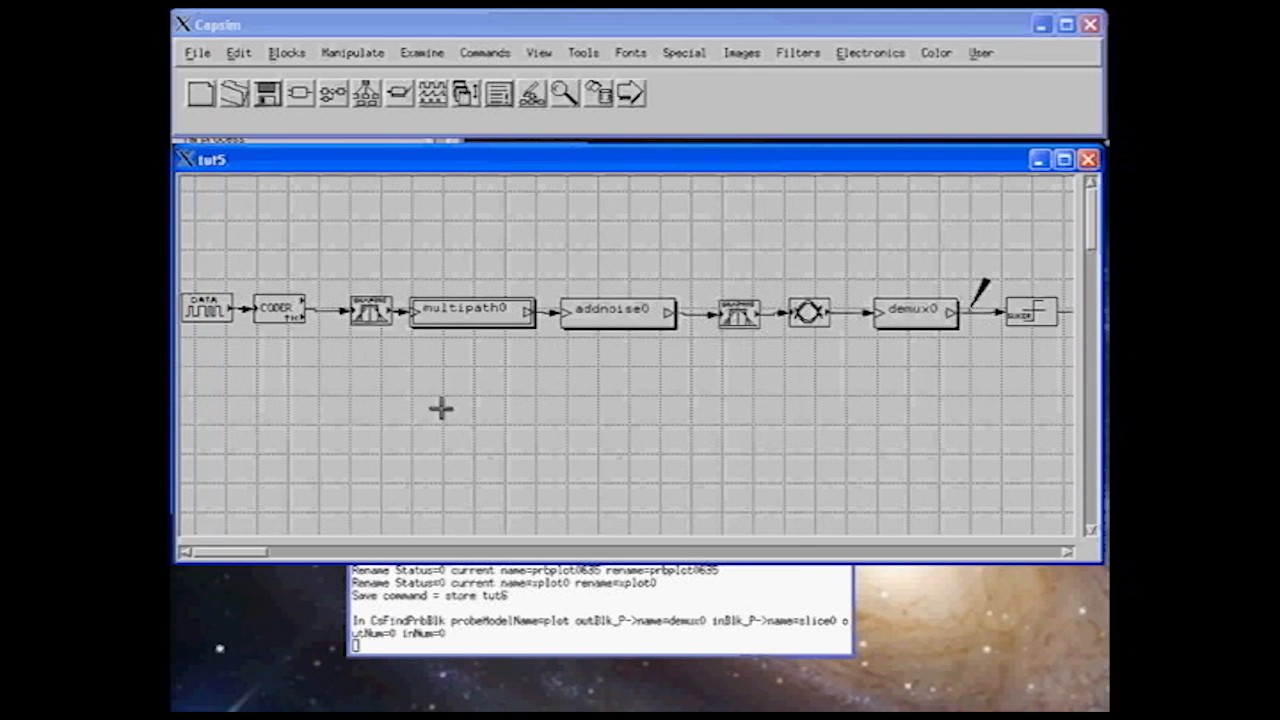
Set the noise power of the addnoise0 block to 0 and run the simulation.
{"action": "right_click", "coordinate": [613, 313]}
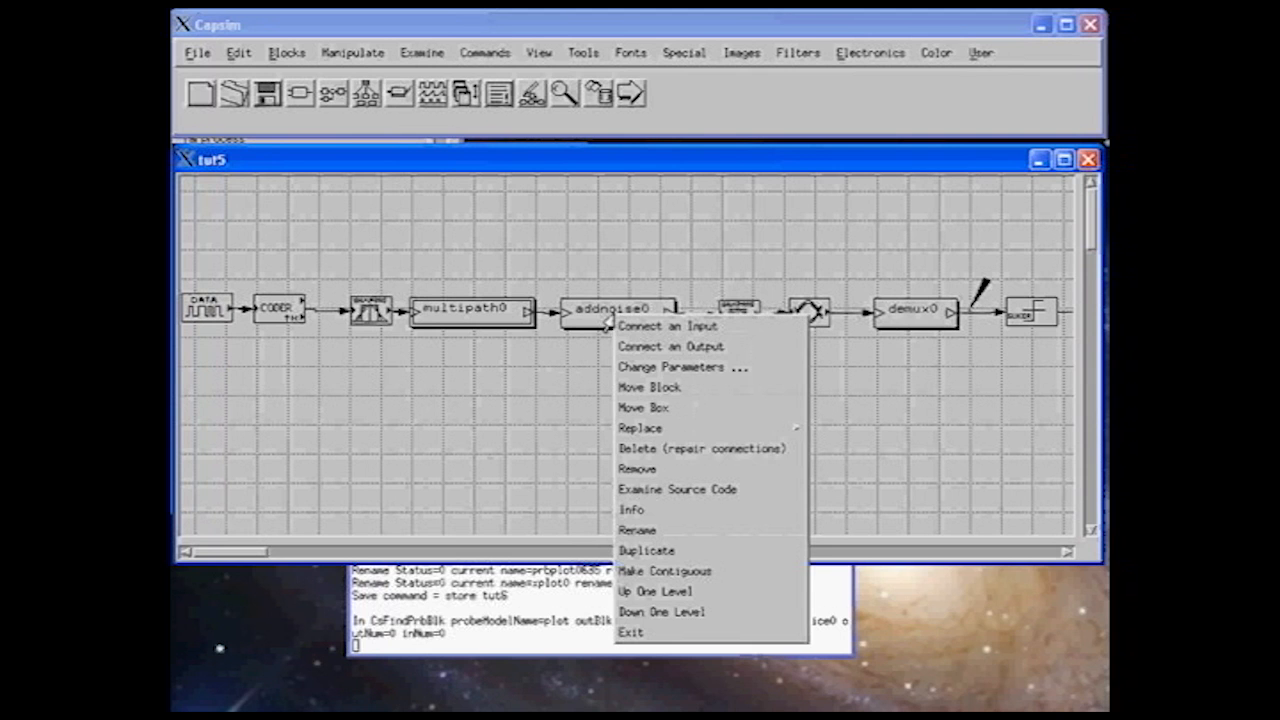
{"action": "left_click", "coordinate": [636, 368]}
{"action": "left_click_drag", "start_coordinate": [925, 62], "coordinate": [889, 57]}
{"action": "type", "text": "0"}
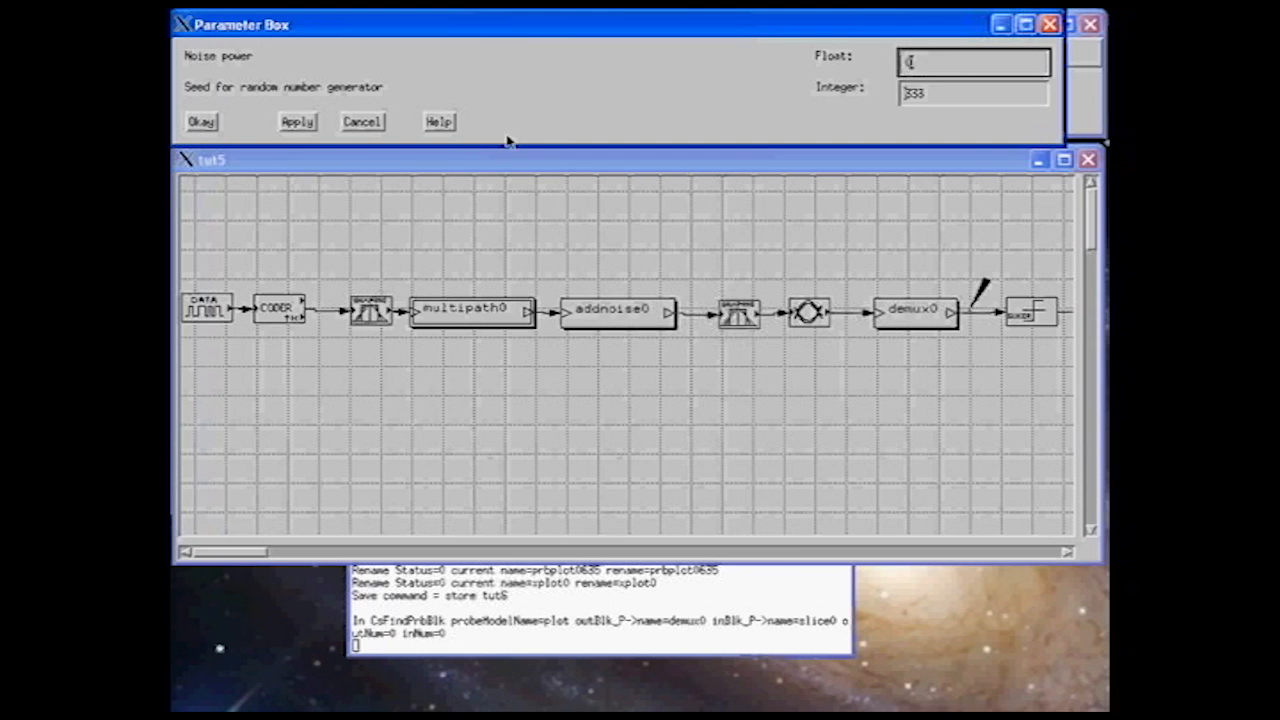
{"action": "left_click", "coordinate": [207, 120]}
{"action": "left_click", "coordinate": [630, 93]}
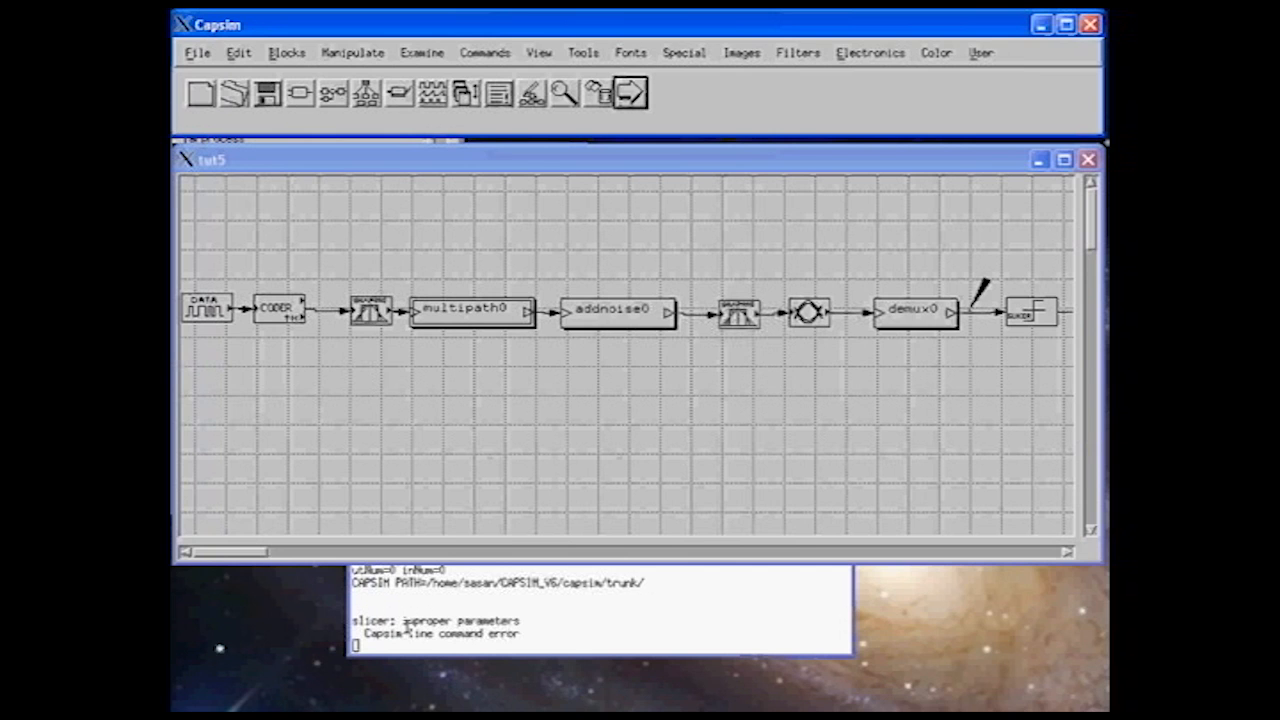
Set the slicer block's decision levels array to two levels starting with -1 and save the topology.
{"action": "left_click_drag", "start_coordinate": [250, 552], "coordinate": [293, 548]}
{"action": "left_click", "coordinate": [516, 313]}
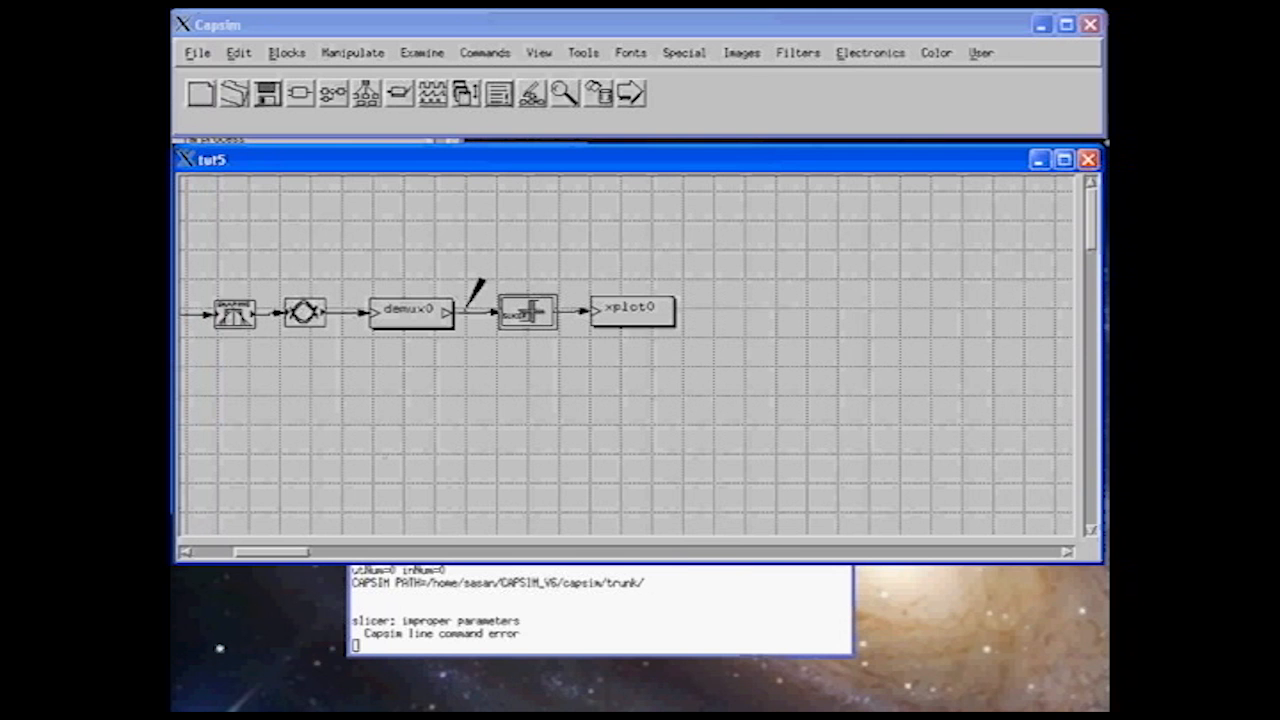
{"action": "right_click", "coordinate": [530, 313]}
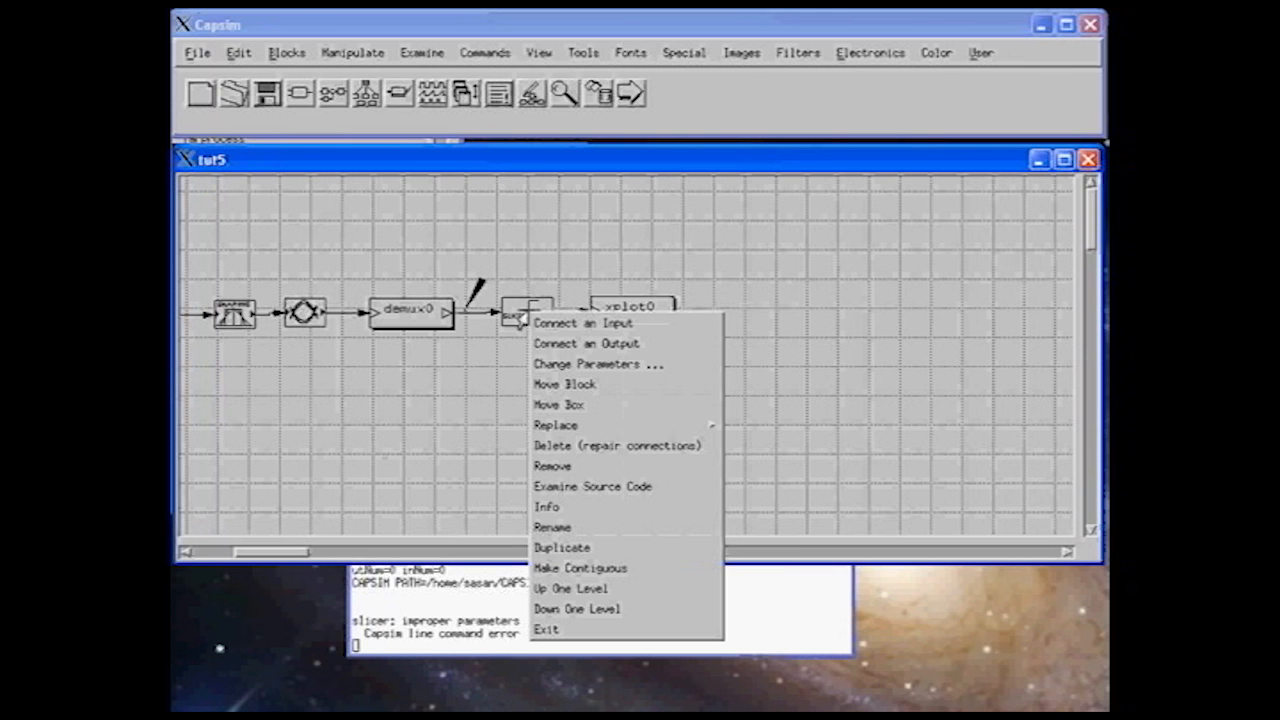
{"action": "left_click", "coordinate": [552, 363]}
{"action": "left_click", "coordinate": [912, 65]}
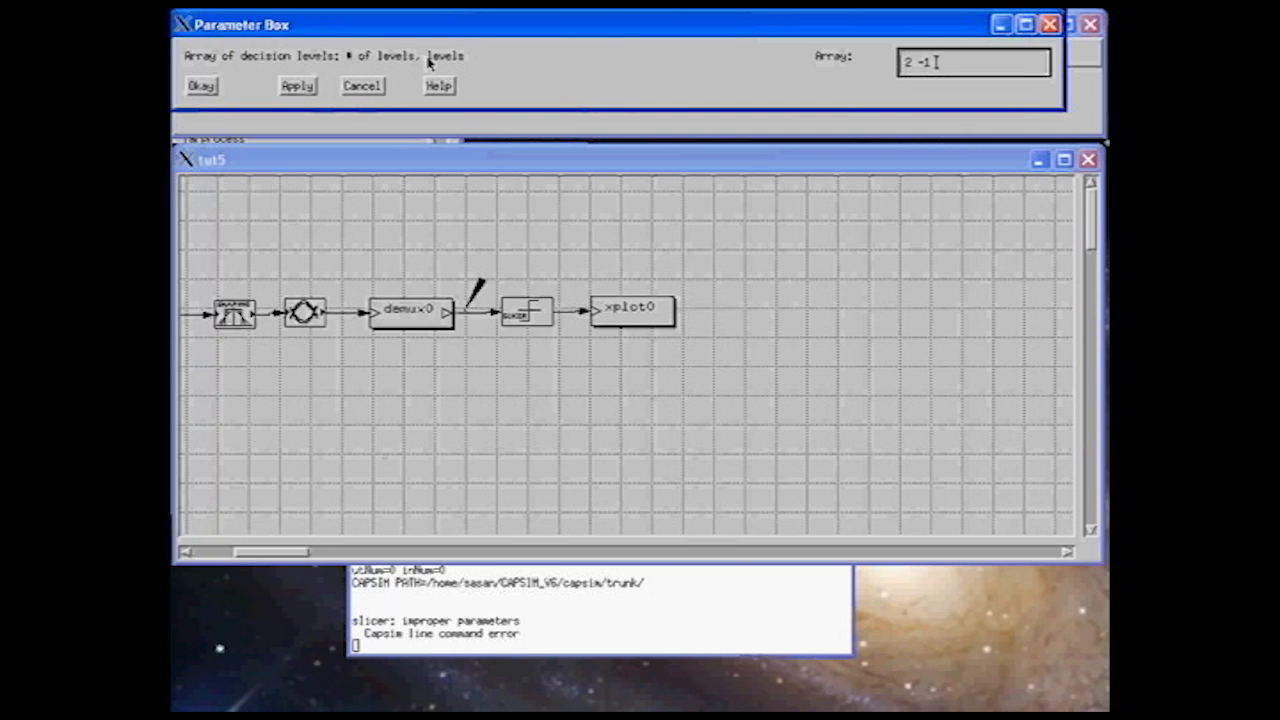
{"action": "left_click", "coordinate": [201, 86]}
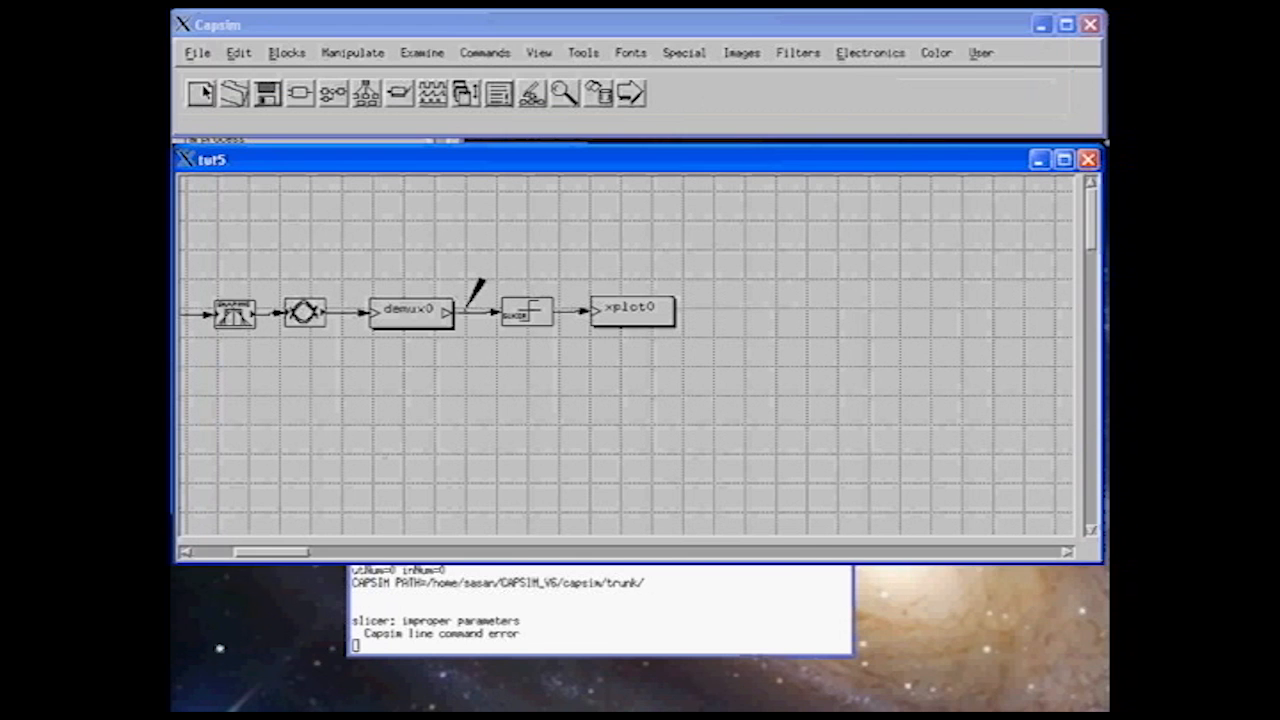
{"action": "left_click", "coordinate": [266, 94]}
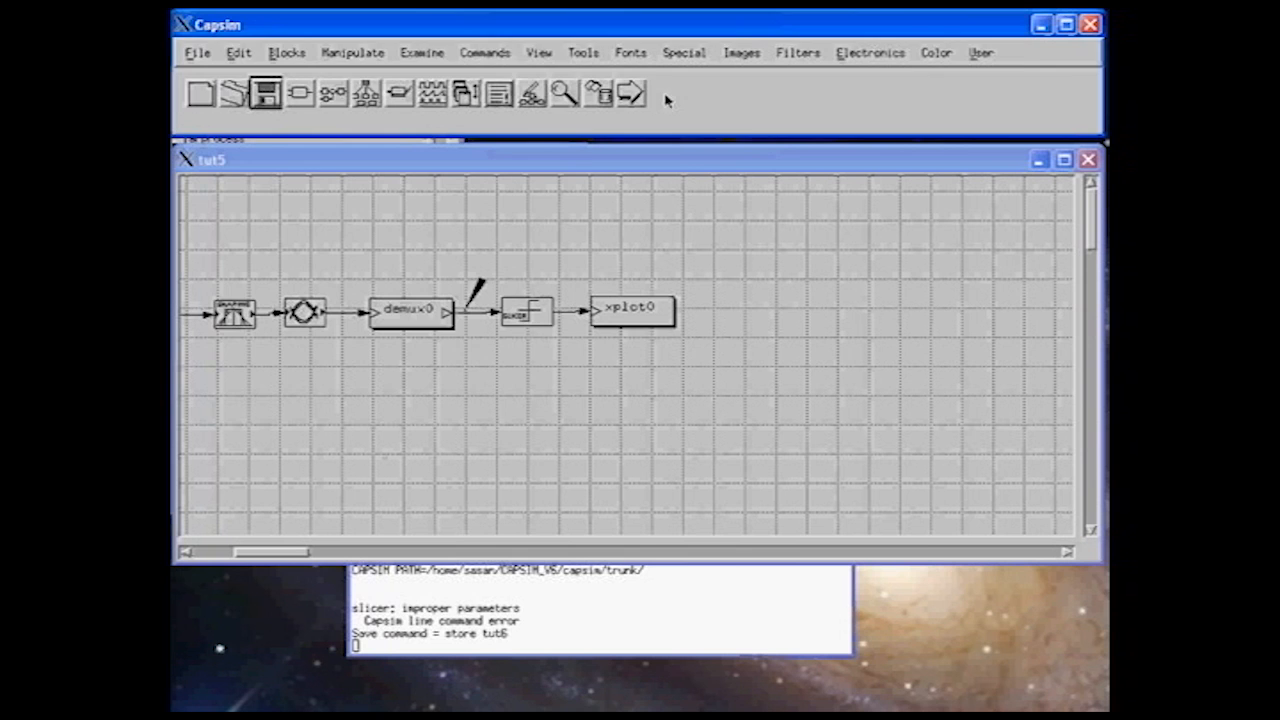
Run the simulation and spread out the slicer, demux and eye diagram plot windows to view them.
{"action": "left_click", "coordinate": [631, 96]}
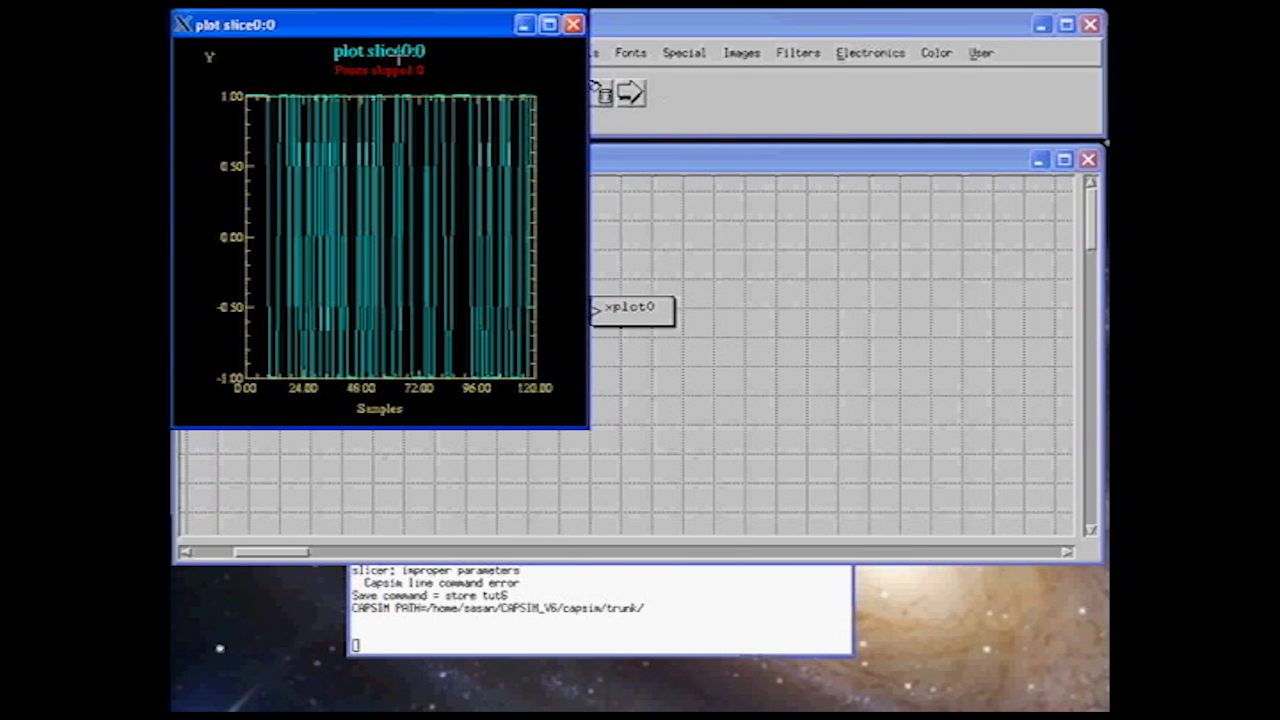
{"action": "left_click_drag", "start_coordinate": [394, 35], "coordinate": [1000, 123]}
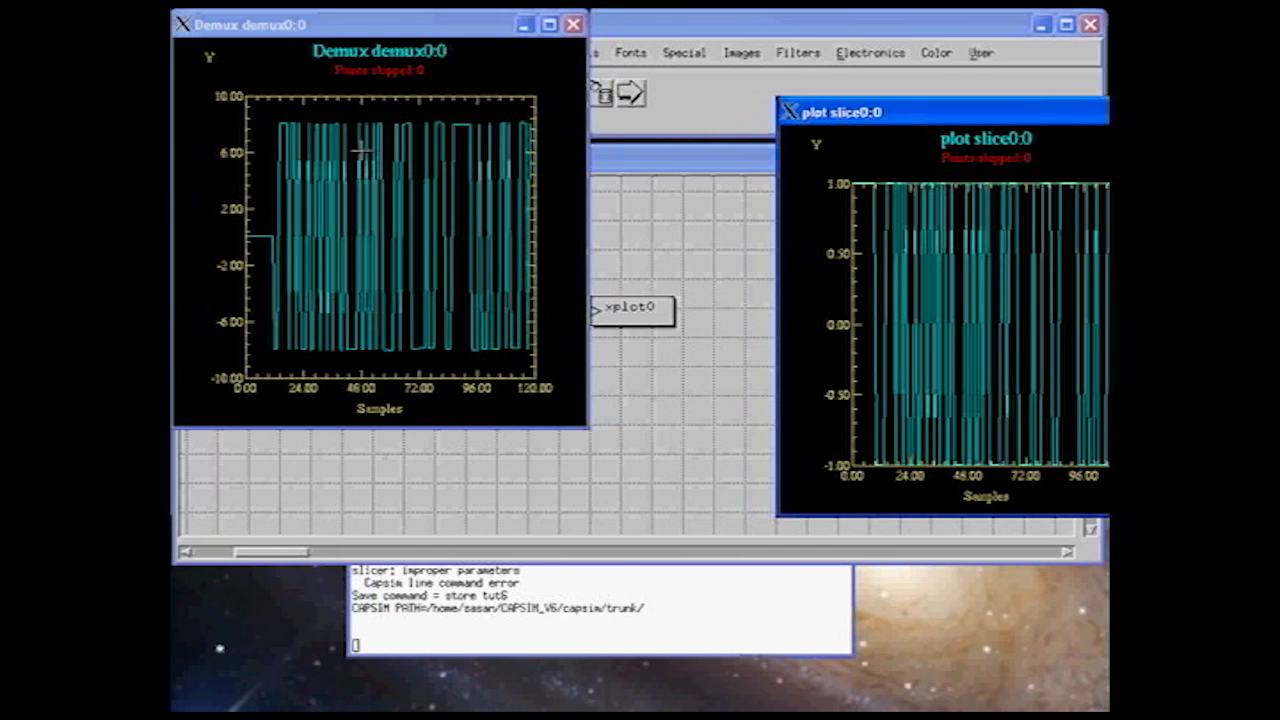
{"action": "left_click", "coordinate": [368, 32]}
{"action": "left_click_drag", "start_coordinate": [368, 32], "coordinate": [808, 114]}
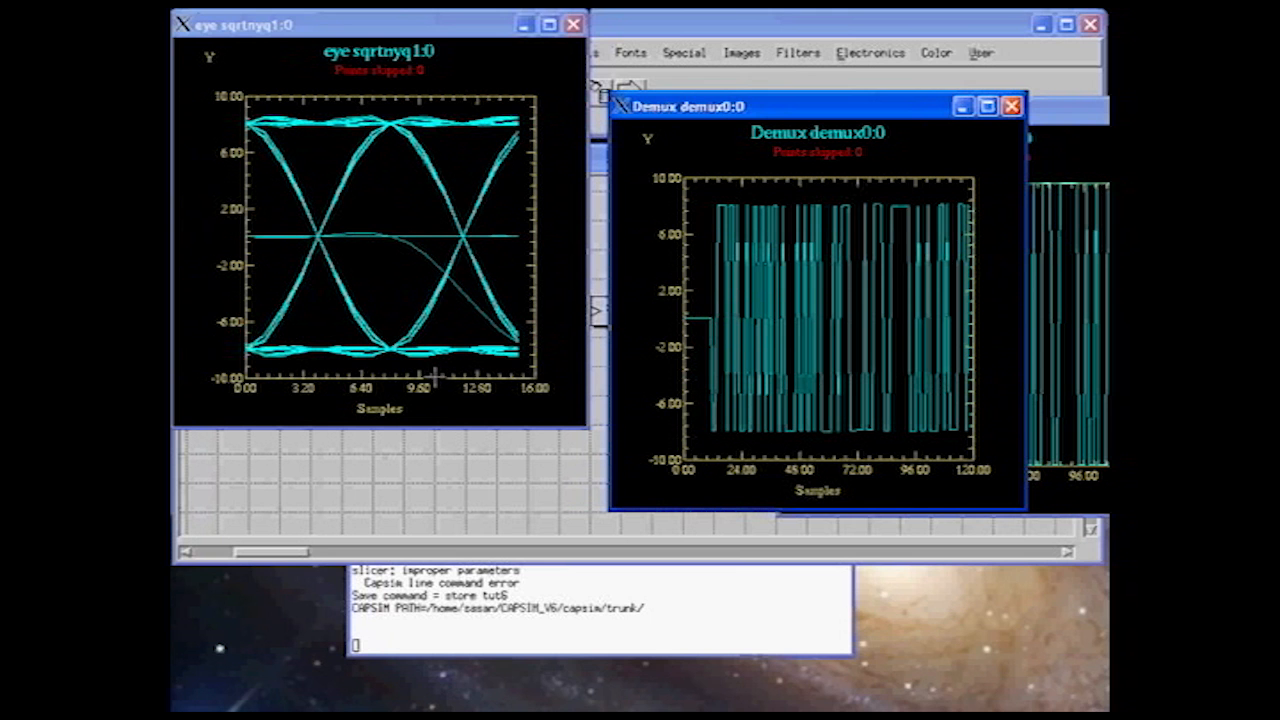
{"action": "left_click_drag", "start_coordinate": [484, 30], "coordinate": [522, 212]}
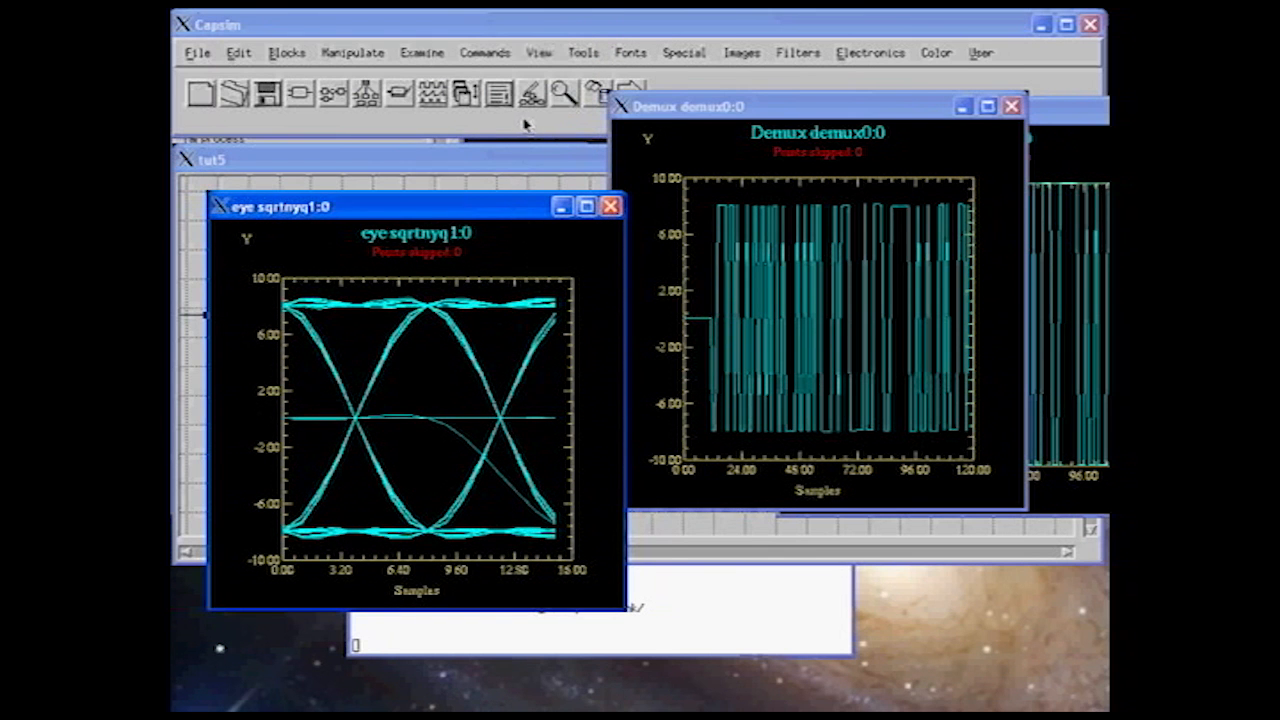
Delete all plotted curves and save the topology.
{"action": "left_click", "coordinate": [596, 93]}
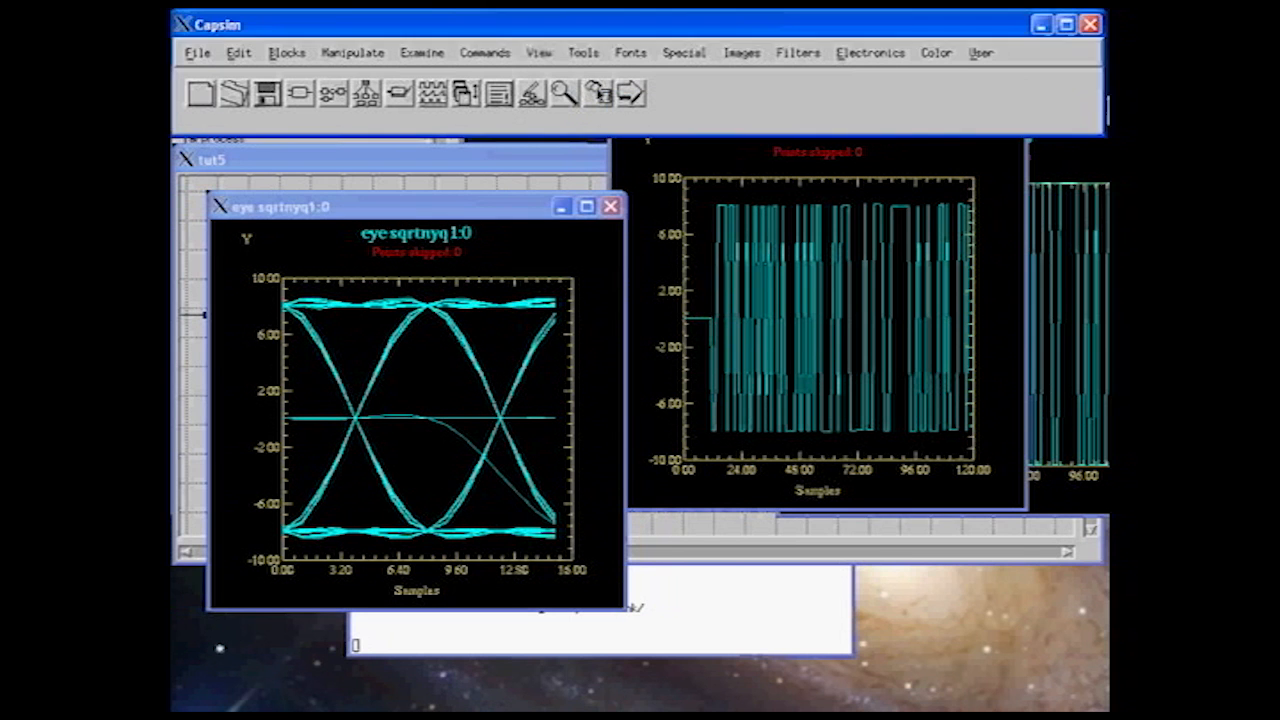
{"action": "left_click", "coordinate": [244, 116]}
{"action": "left_click", "coordinate": [266, 97]}
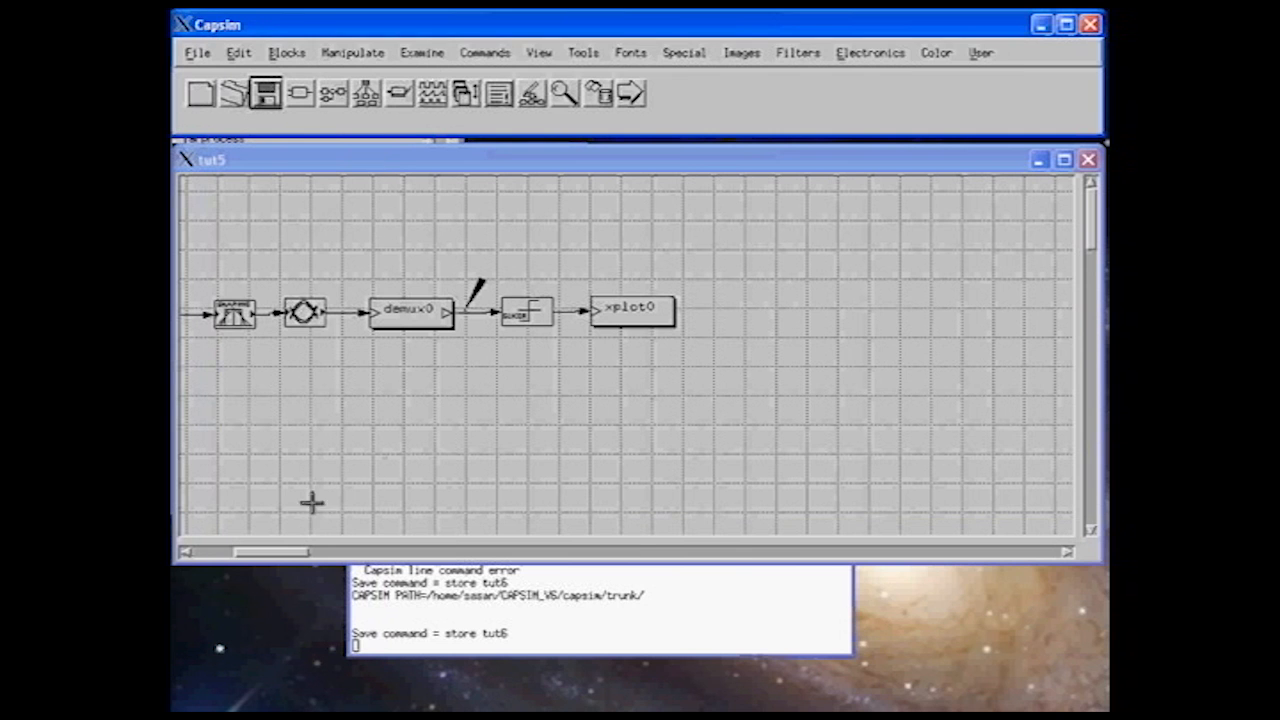
Set the noise power of the addnoise0 block to 0.2.
{"action": "left_click_drag", "start_coordinate": [288, 556], "coordinate": [257, 552]}
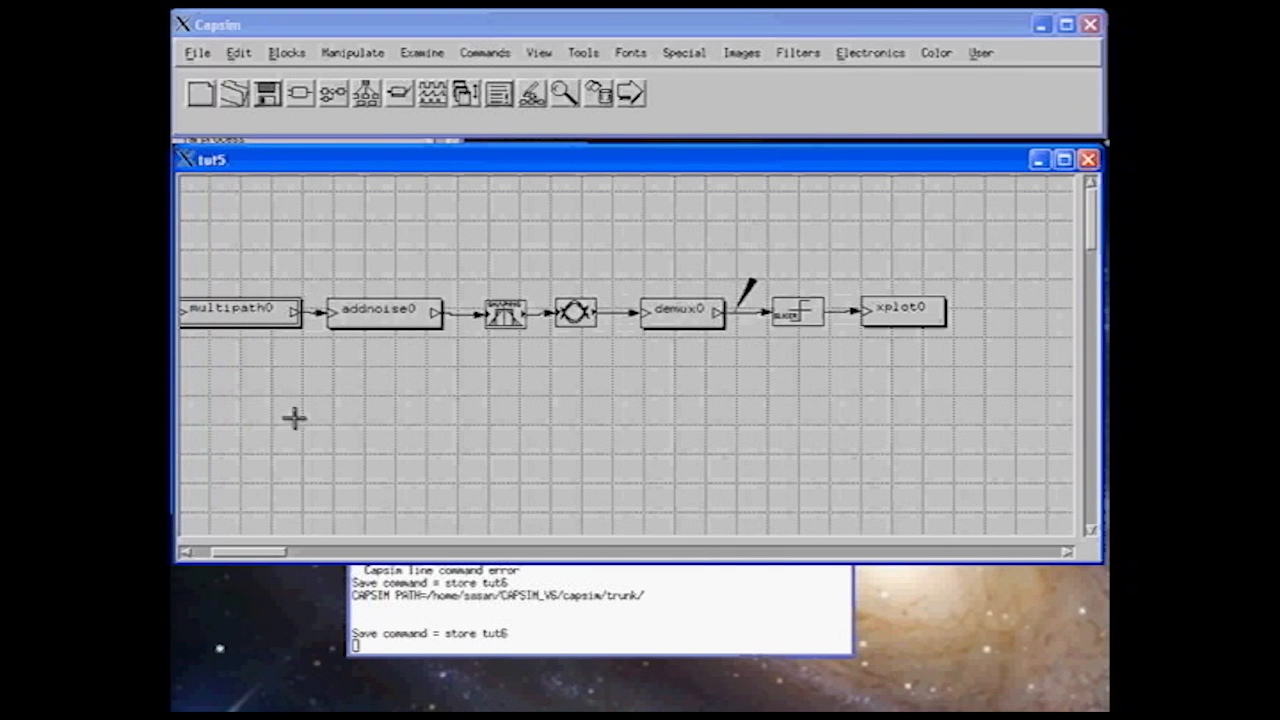
{"action": "right_click", "coordinate": [367, 316]}
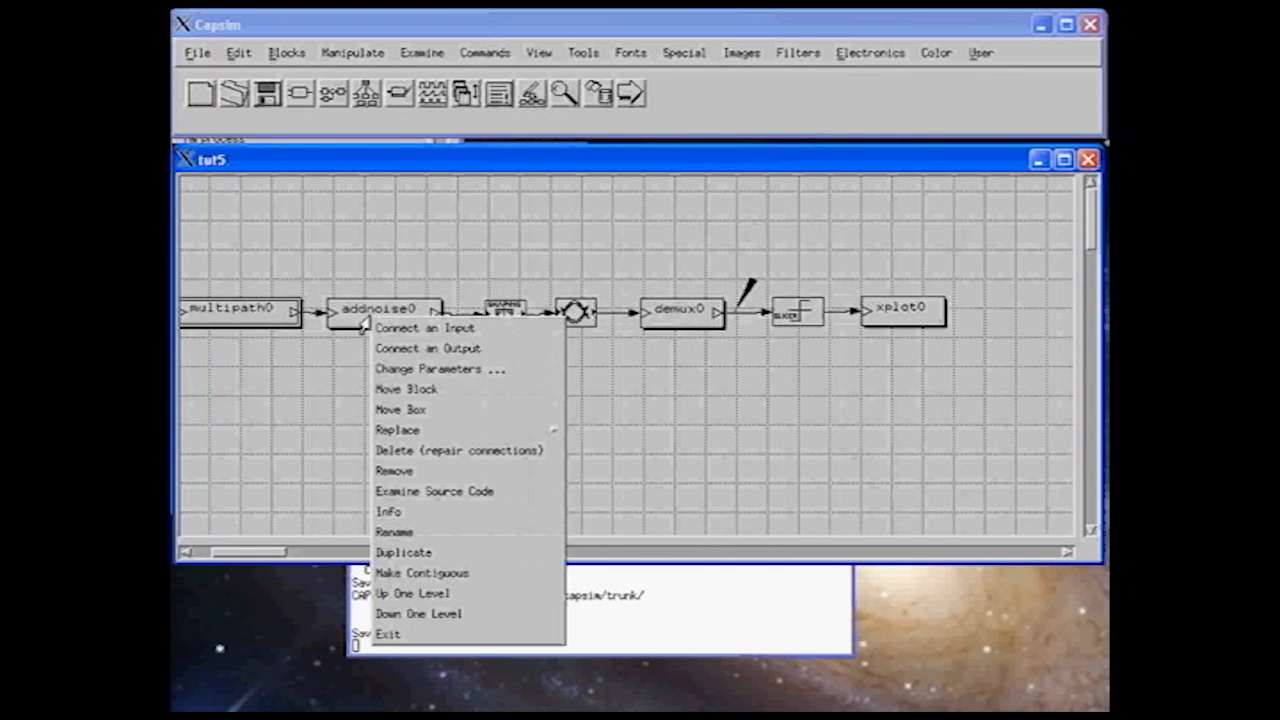
{"action": "left_click", "coordinate": [390, 368]}
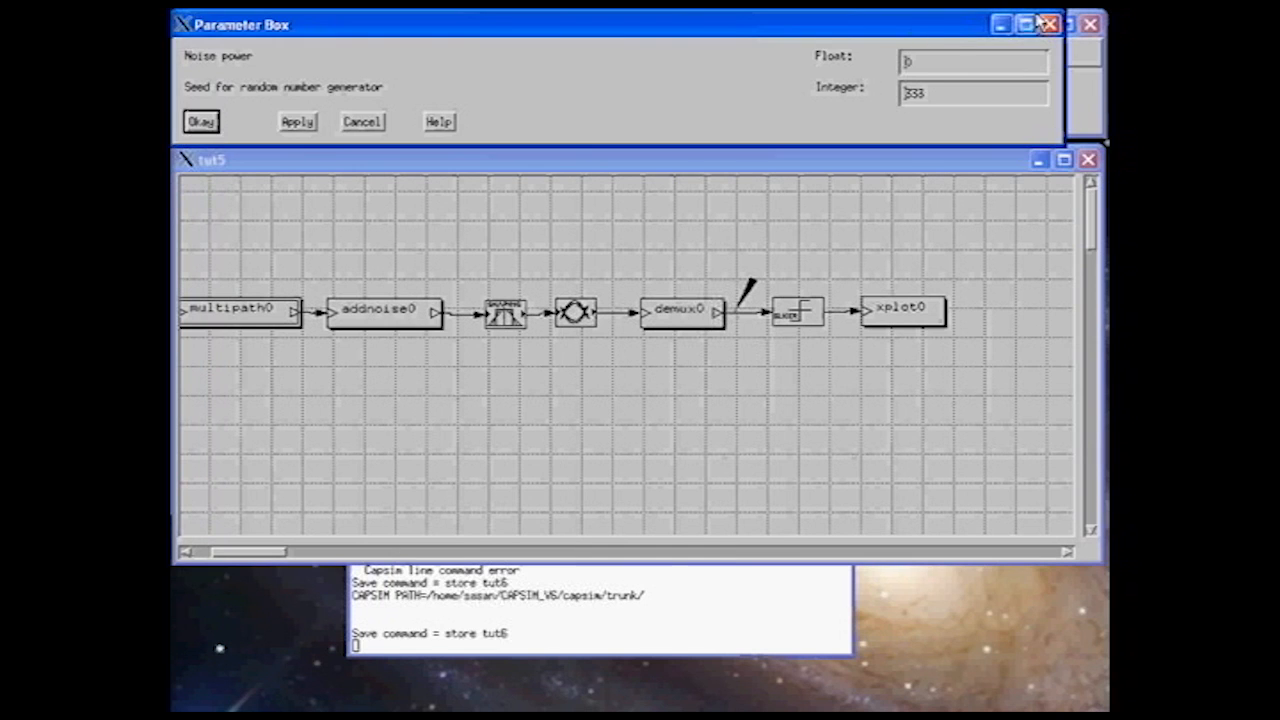
{"action": "left_click", "coordinate": [905, 63]}
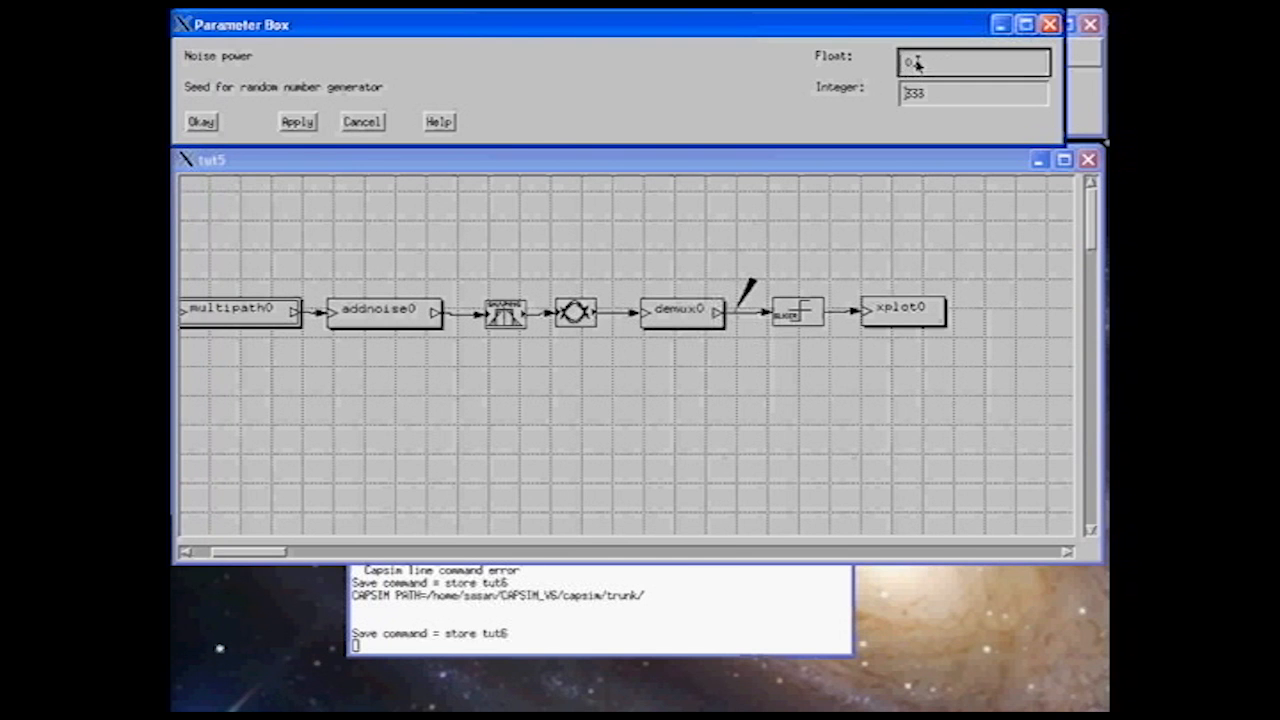
{"action": "left_click", "coordinate": [208, 125]}
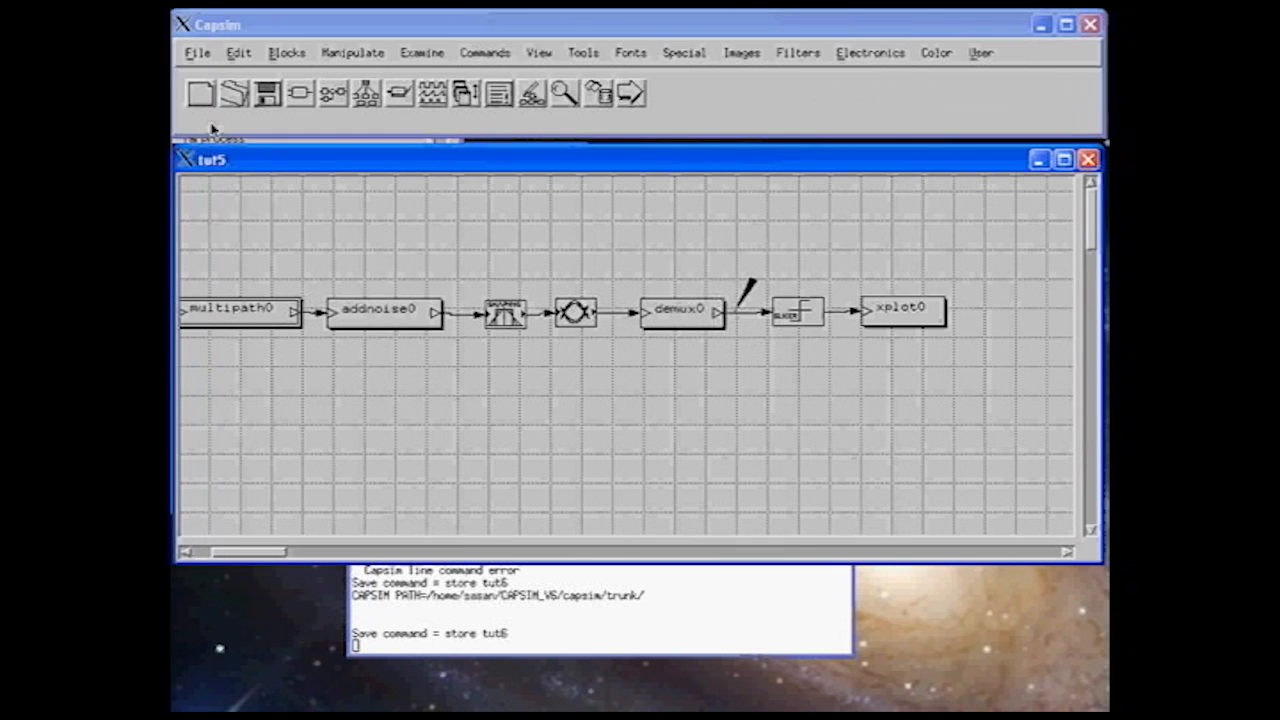
Run the simulation with the added noise and compare the slicer, demux and eye diagram plots.
{"action": "left_click", "coordinate": [610, 100]}
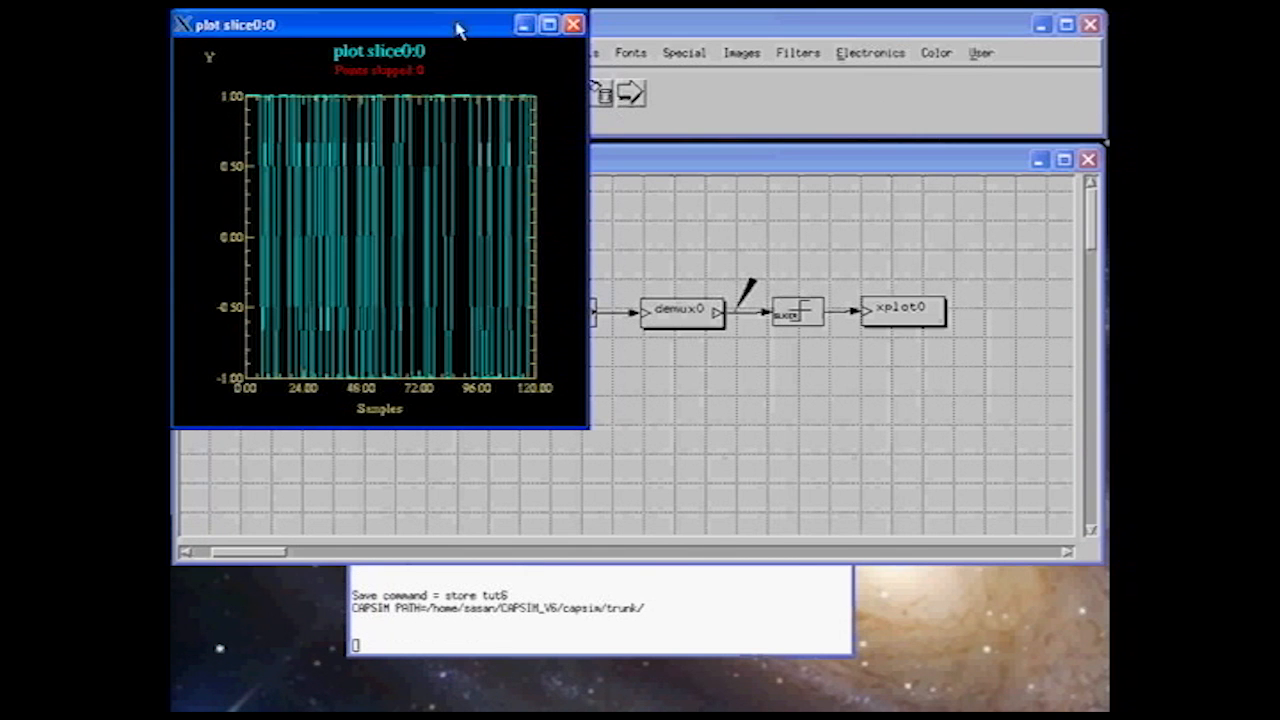
{"action": "left_click_drag", "start_coordinate": [457, 29], "coordinate": [953, 57]}
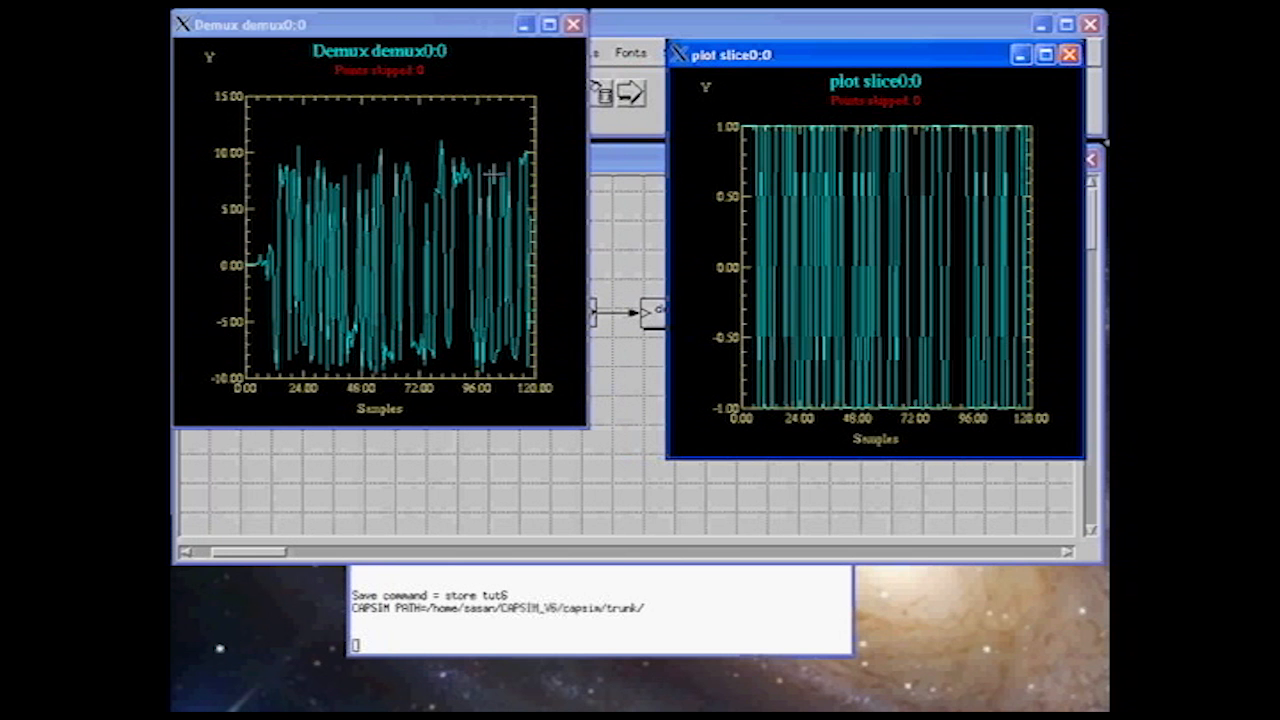
{"action": "left_click_drag", "start_coordinate": [455, 24], "coordinate": [783, 148]}
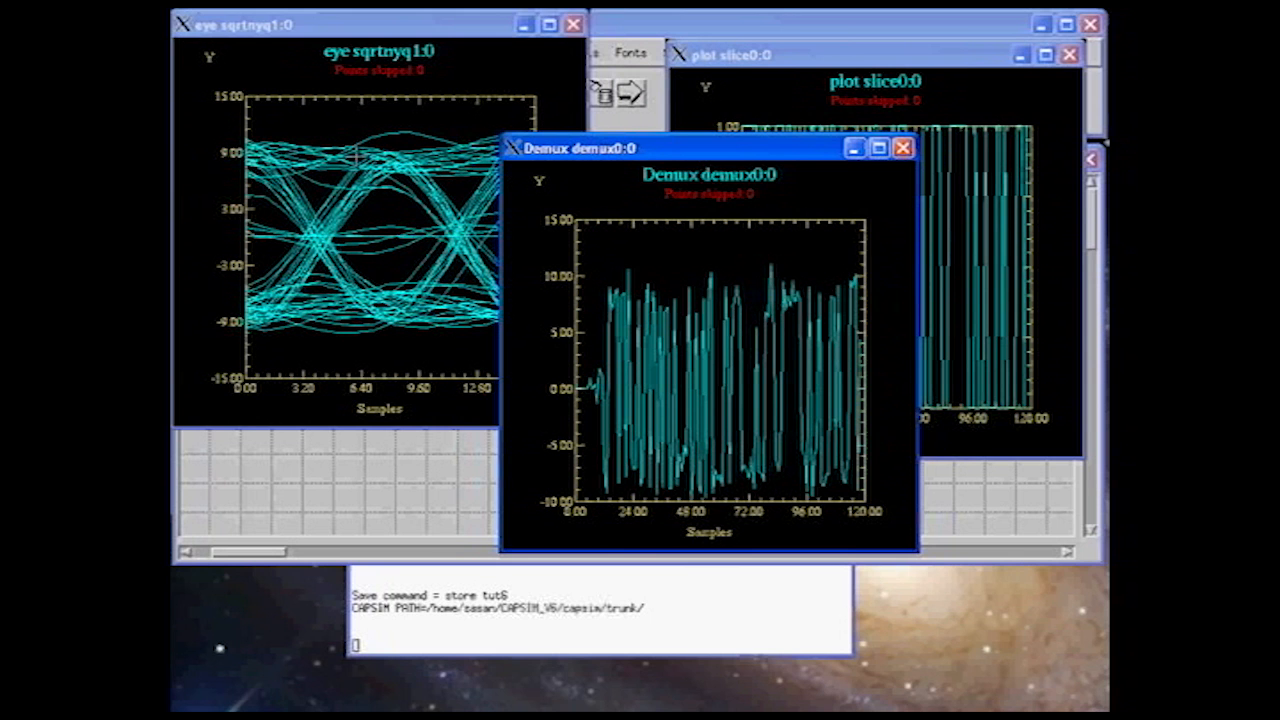
{"action": "left_click", "coordinate": [806, 59]}
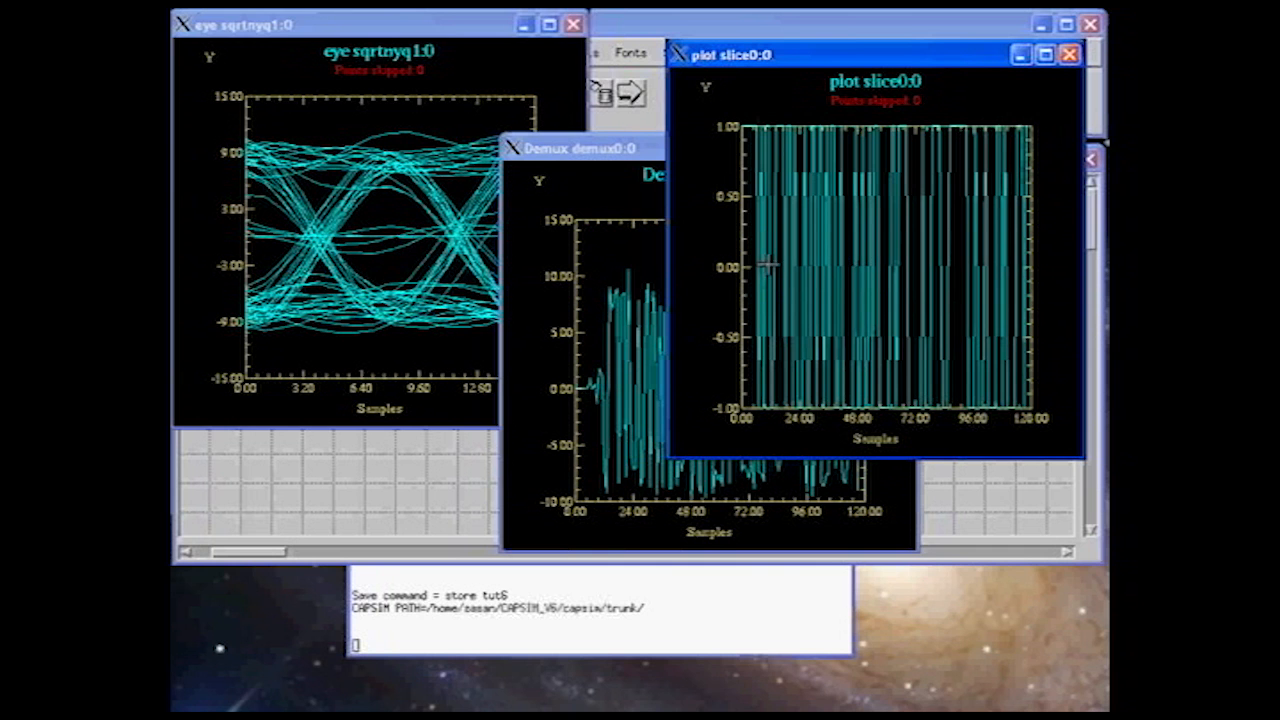
{"action": "left_click", "coordinate": [615, 169]}
{"action": "left_click", "coordinate": [409, 127]}
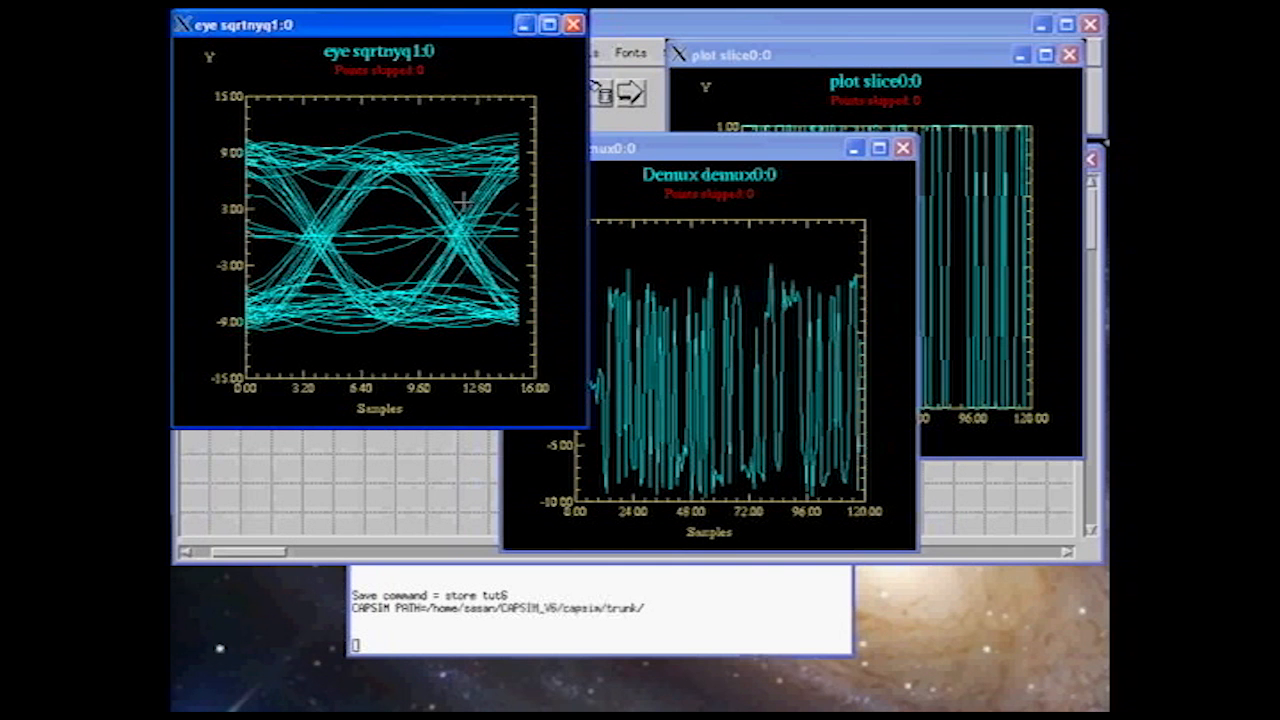
Delete all curves of the noisy simulation run.
{"action": "left_click", "coordinate": [609, 127]}
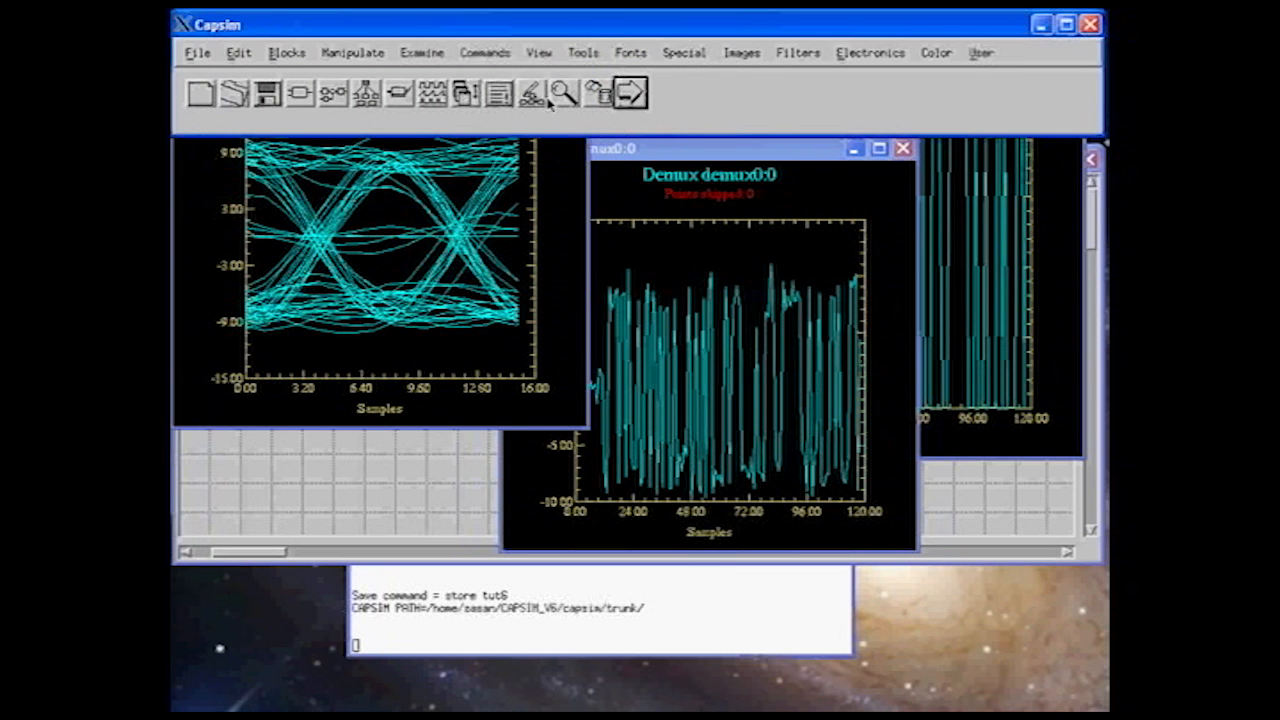
{"action": "left_click", "coordinate": [597, 93]}
{"action": "left_click", "coordinate": [215, 118]}
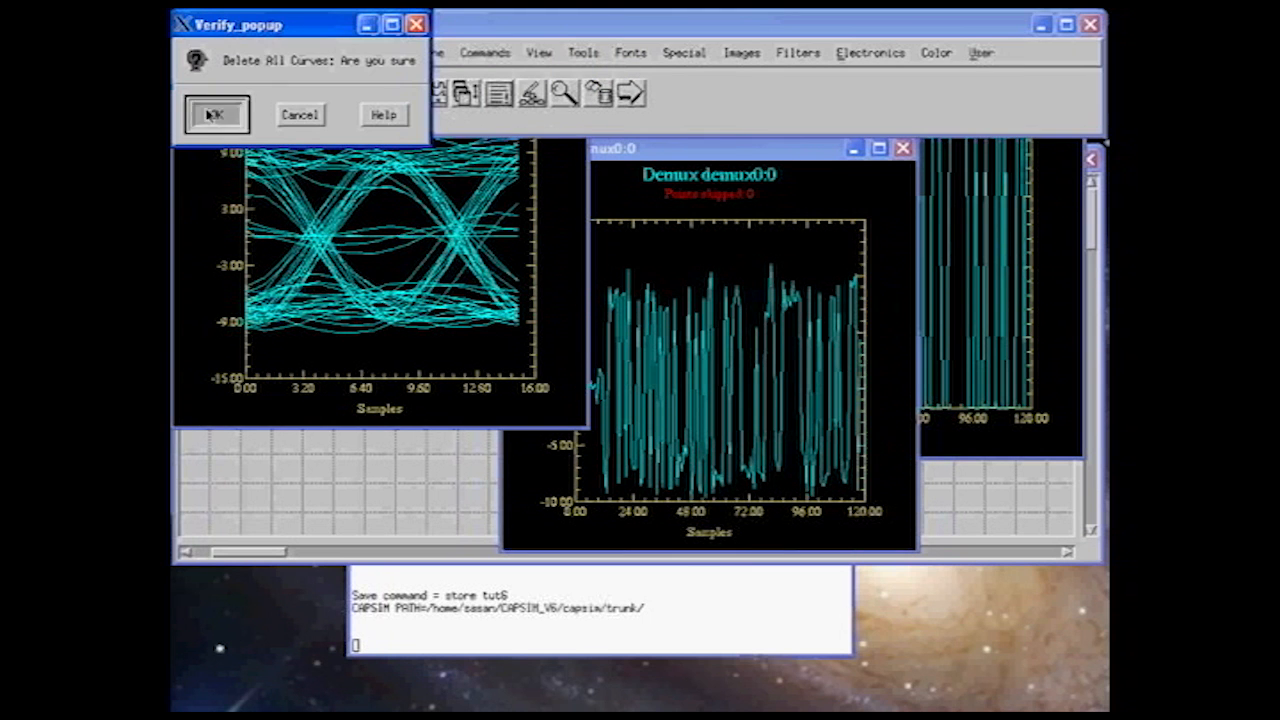
Set the noise power of addnoise0 back to 0.
{"action": "left_click", "coordinate": [397, 312]}
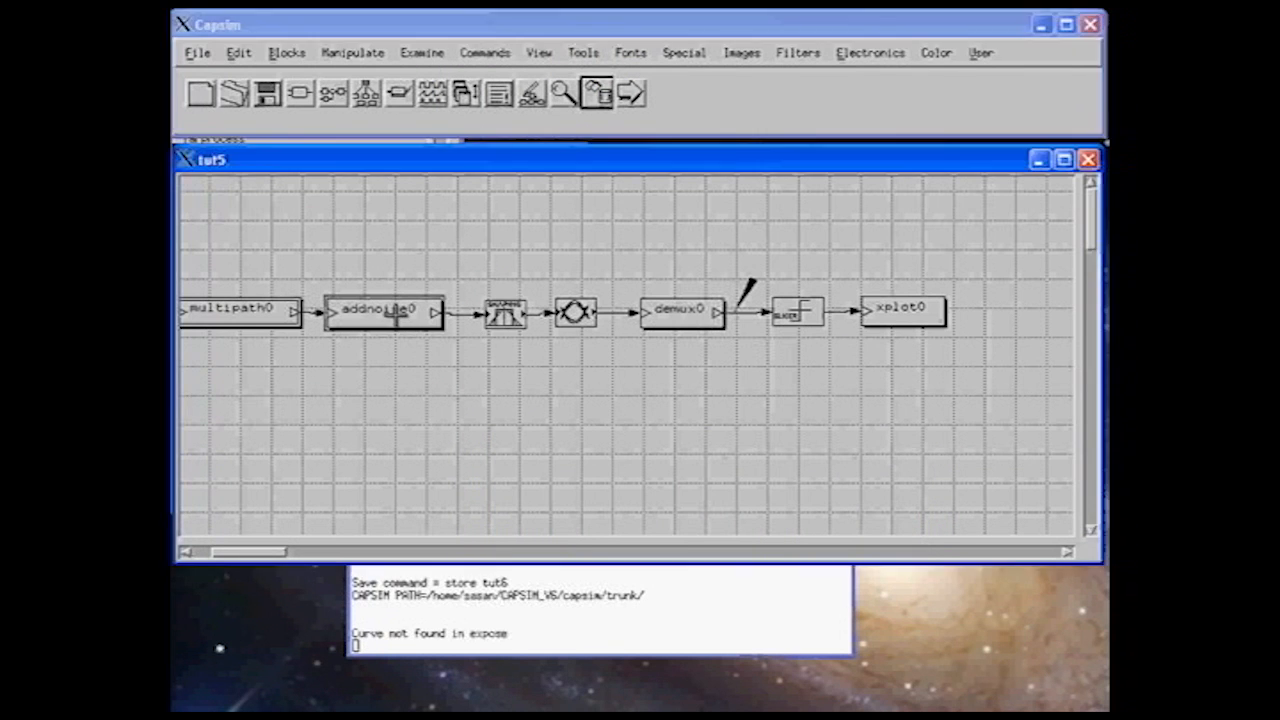
{"action": "left_click", "coordinate": [430, 368]}
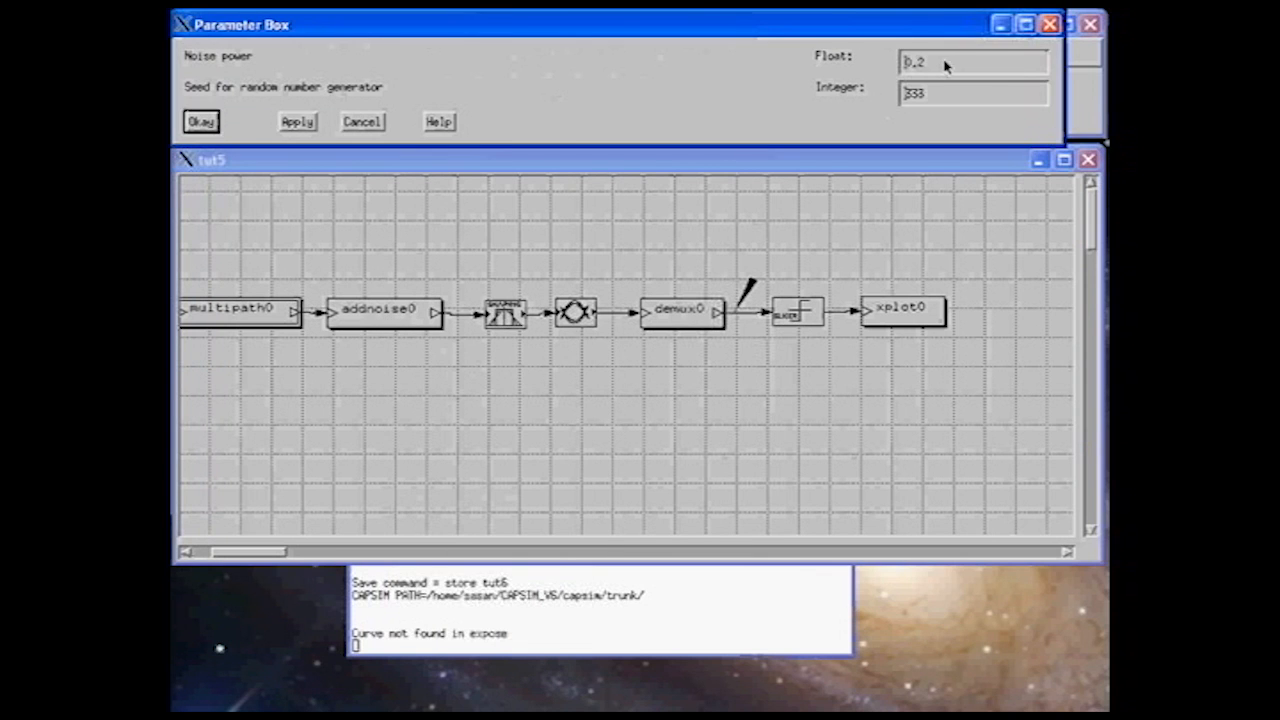
{"action": "left_click_drag", "start_coordinate": [945, 62], "coordinate": [900, 62]}
{"action": "type", "text": "0"}
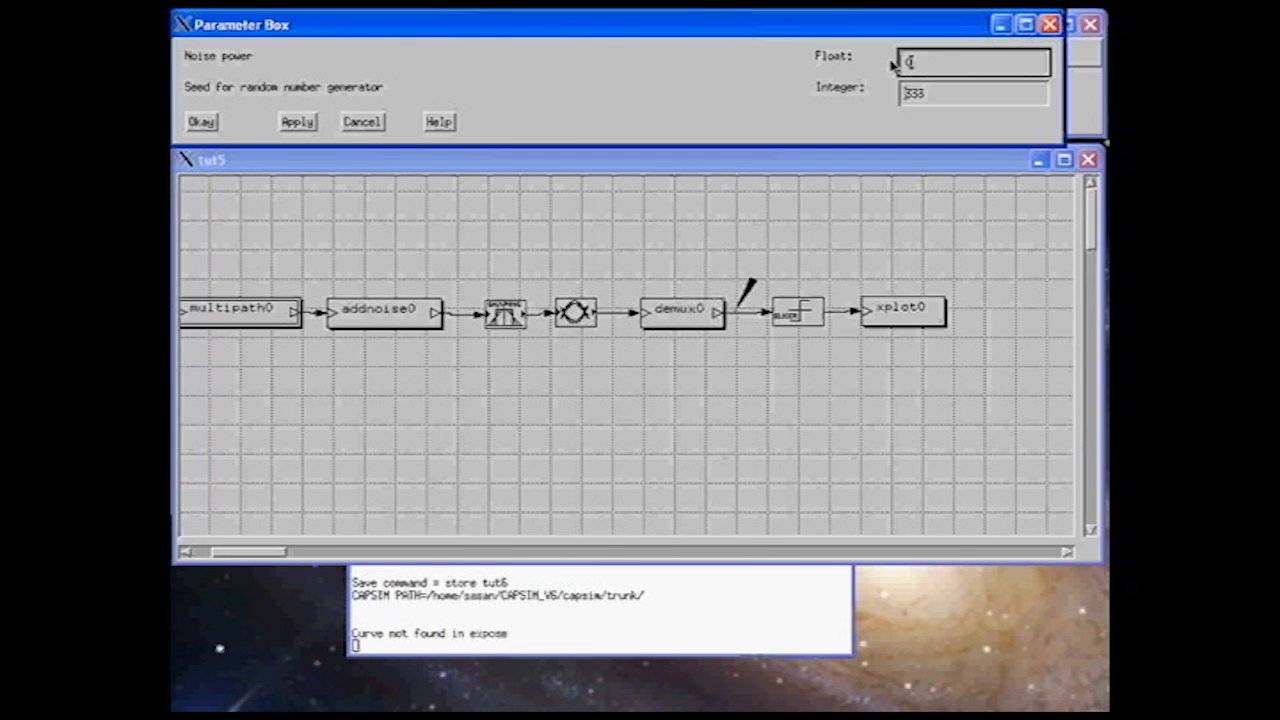
{"action": "left_click", "coordinate": [201, 121]}
Rerun the noise-free simulation and move the slicer and demux plots apart to expose the eye diagram.
{"action": "left_click", "coordinate": [632, 93]}
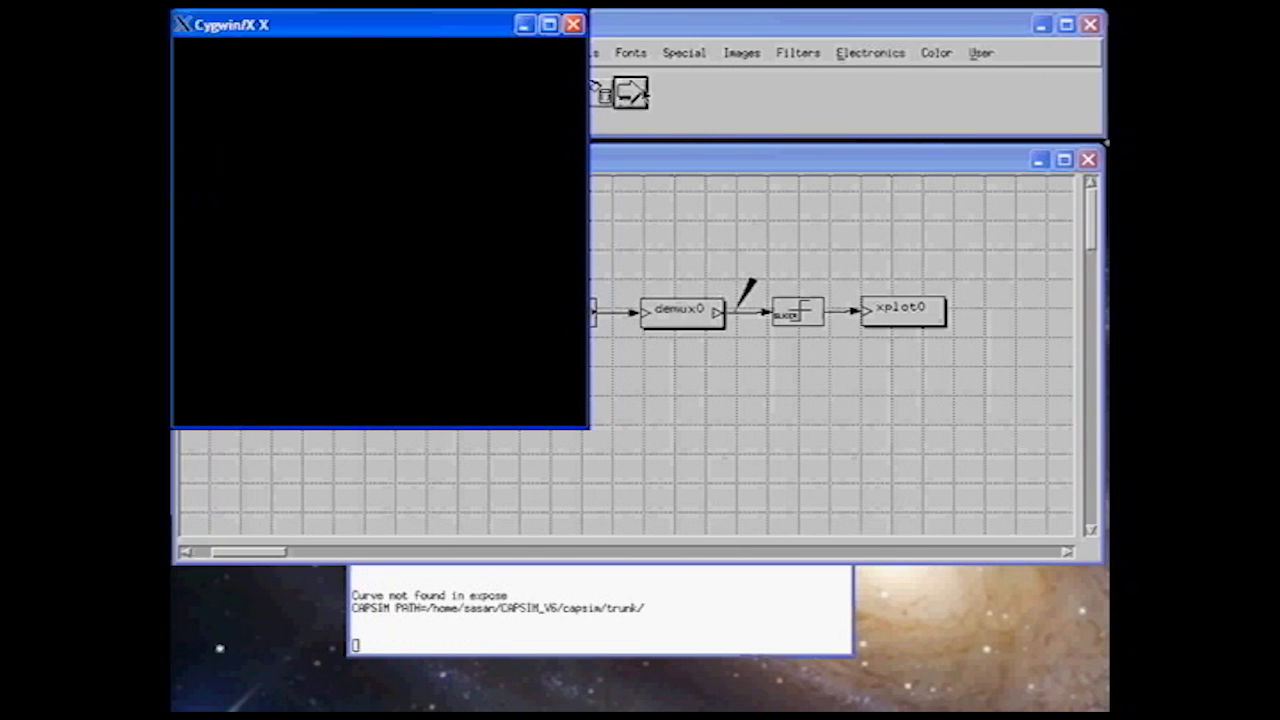
{"action": "left_click_drag", "start_coordinate": [505, 50], "coordinate": [1120, 290]}
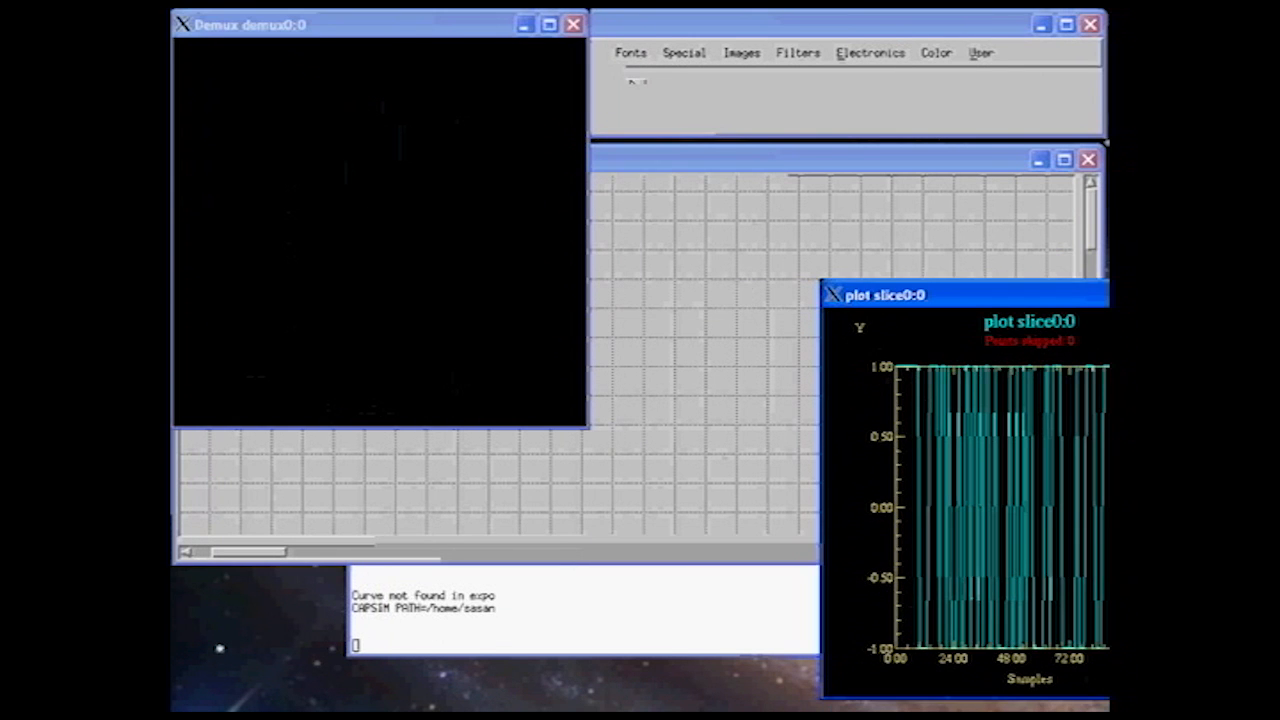
{"action": "mouse_move", "coordinate": [500, 27]}
{"action": "left_mouse_down"}
{"action": "mouse_move", "coordinate": [632, 138]}
{"action": "mouse_move", "coordinate": [730, 302]}
{"action": "mouse_move", "coordinate": [715, 302]}
{"action": "left_mouse_up"}
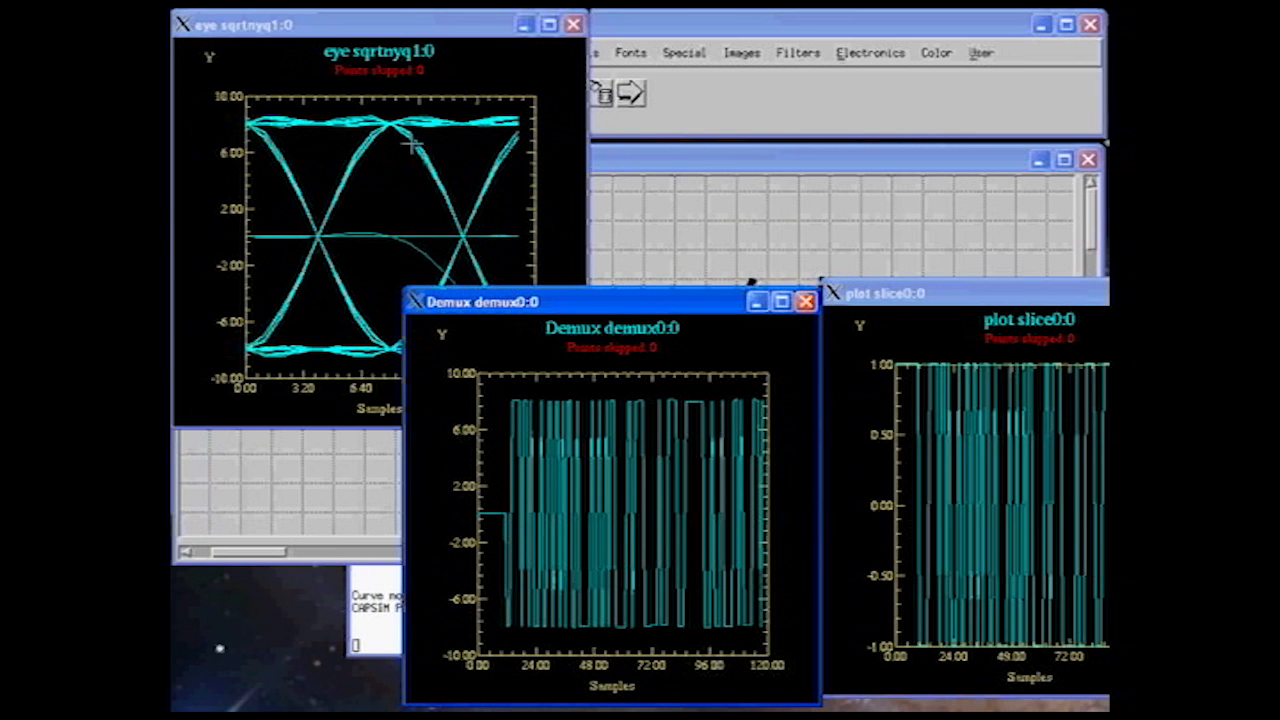
Set the demux0 phase array to 1 5 so its sampling delay is 5 samples.
{"action": "left_click", "coordinate": [608, 168]}
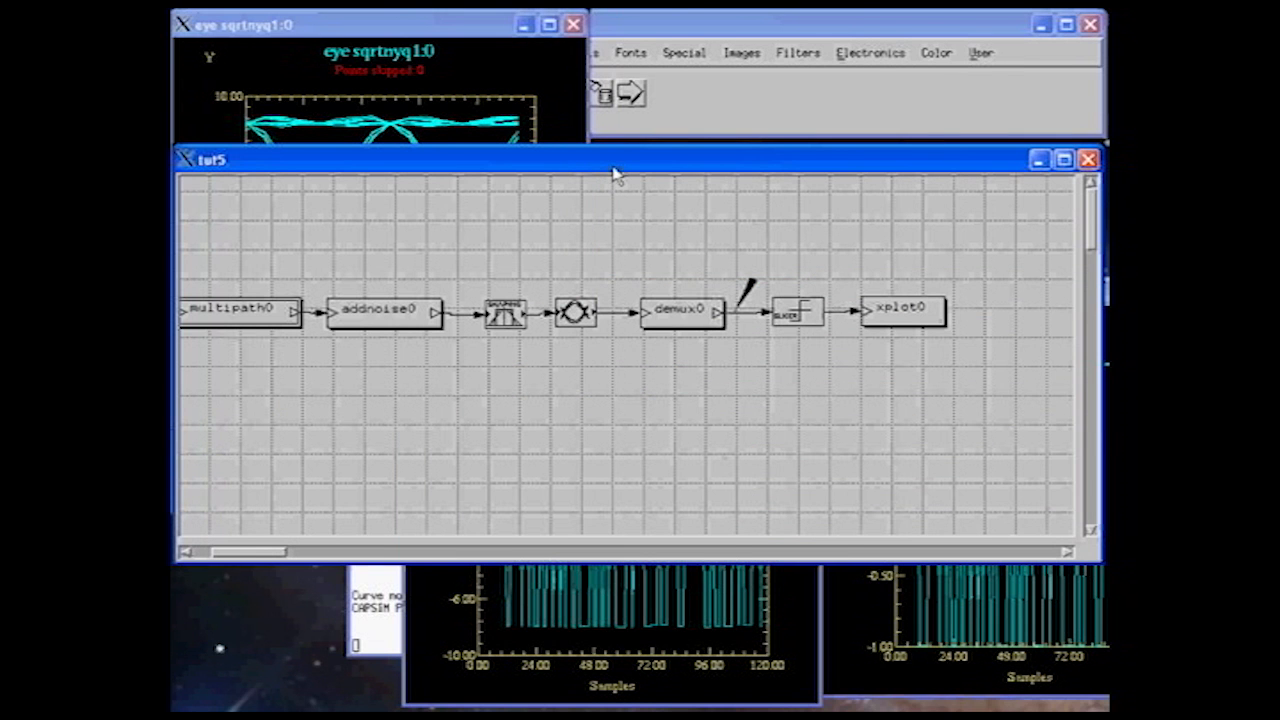
{"action": "left_click", "coordinate": [678, 312]}
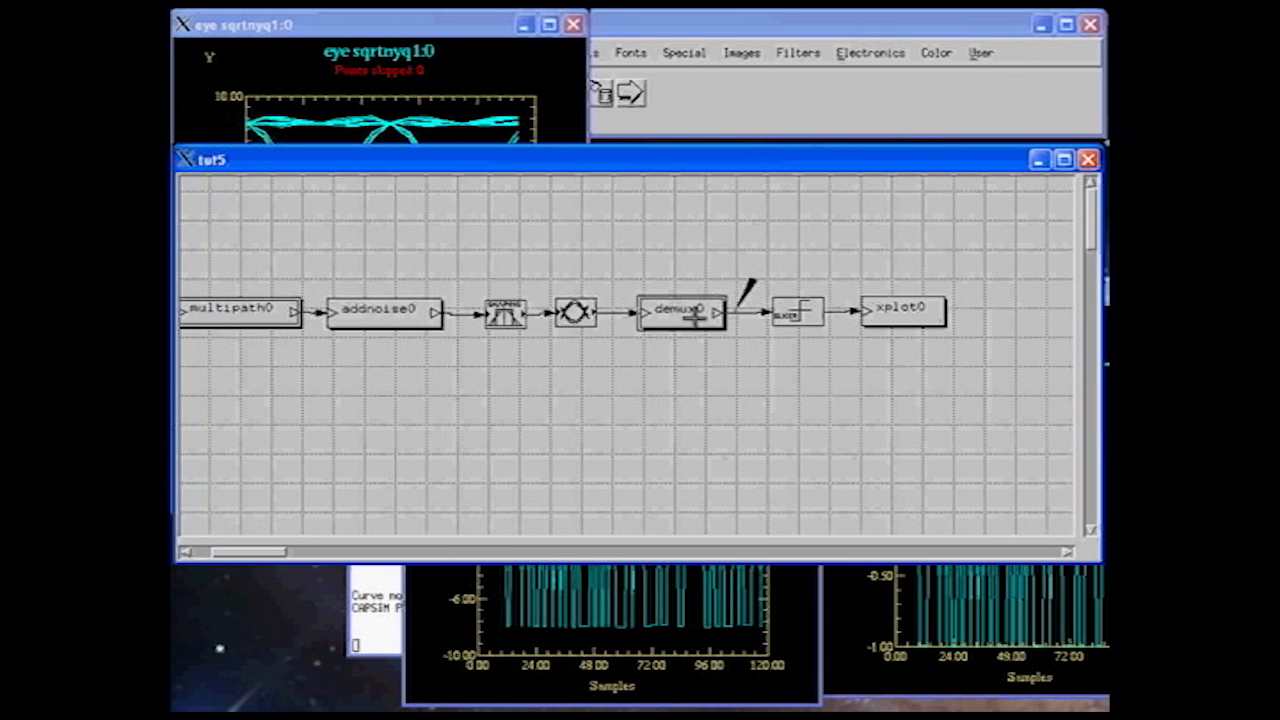
{"action": "right_click", "coordinate": [690, 313]}
{"action": "left_click", "coordinate": [712, 368]}
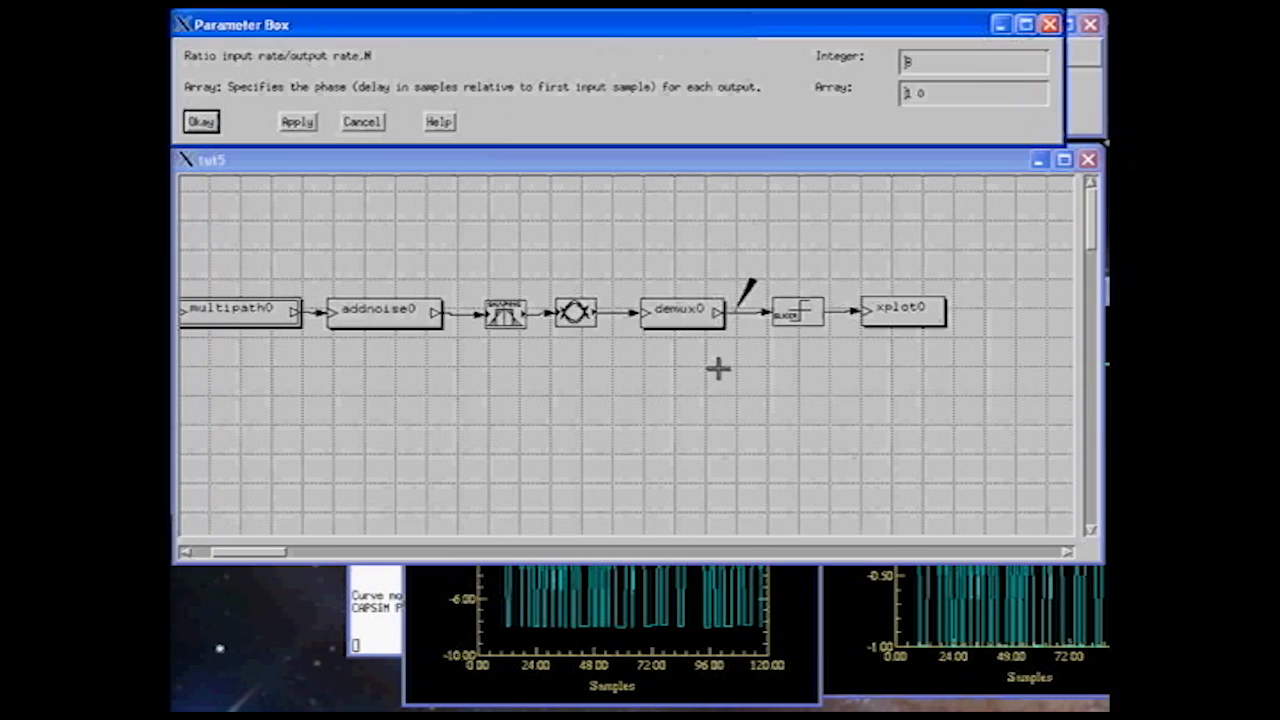
{"action": "left_click", "coordinate": [921, 95]}
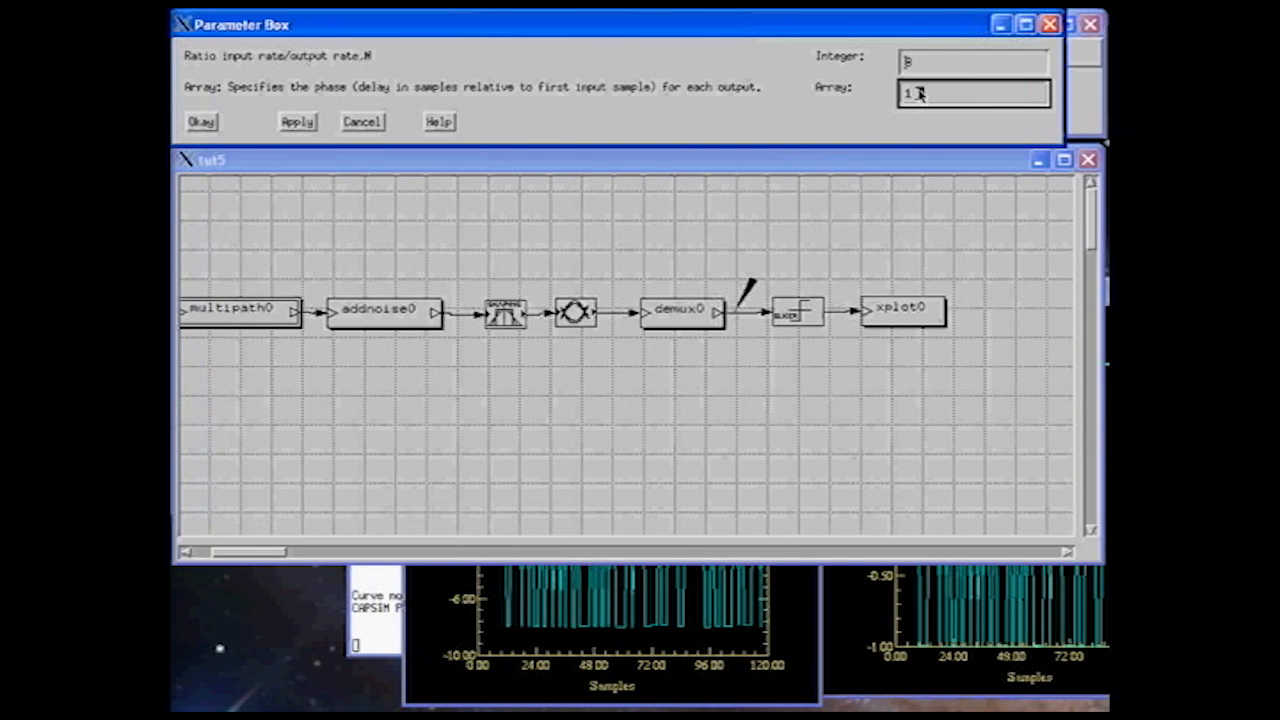
{"action": "left_click", "coordinate": [203, 122]}
Run the simulation with the new demux phase and move the slicer and demux plots apart to compare them with the eye diagram.
{"action": "left_click", "coordinate": [378, 42]}
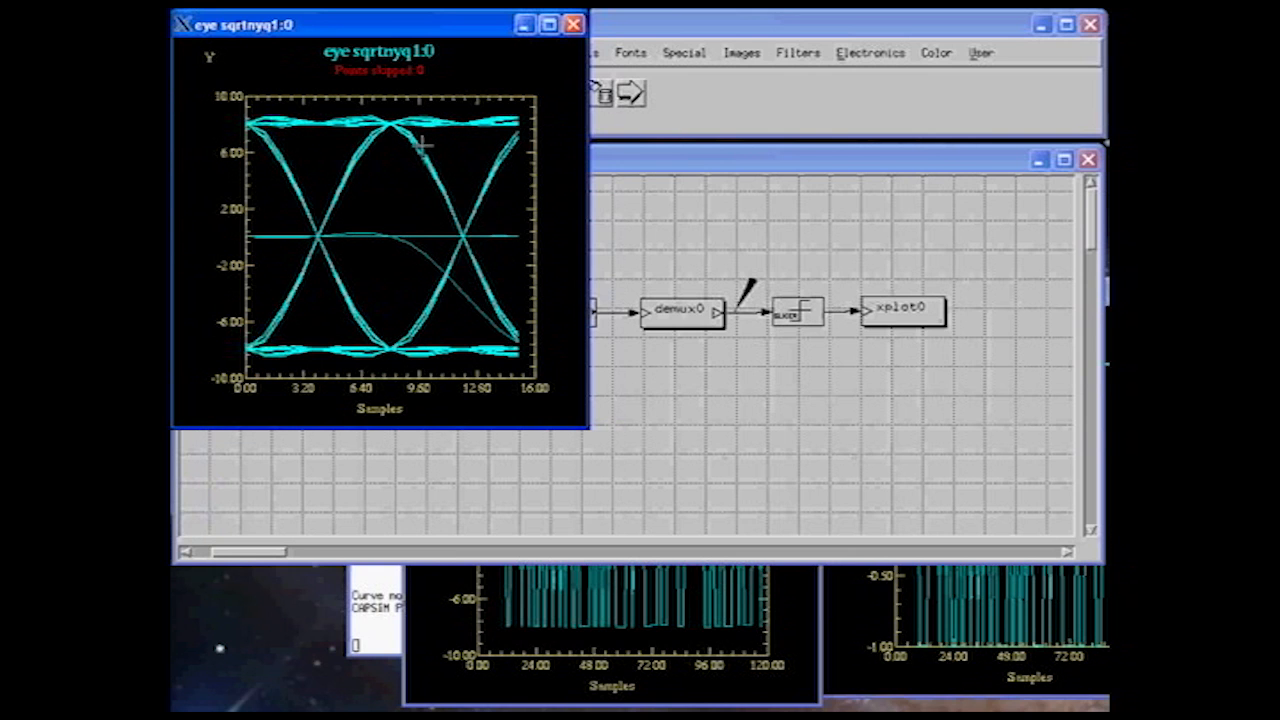
{"action": "left_click", "coordinate": [598, 577]}
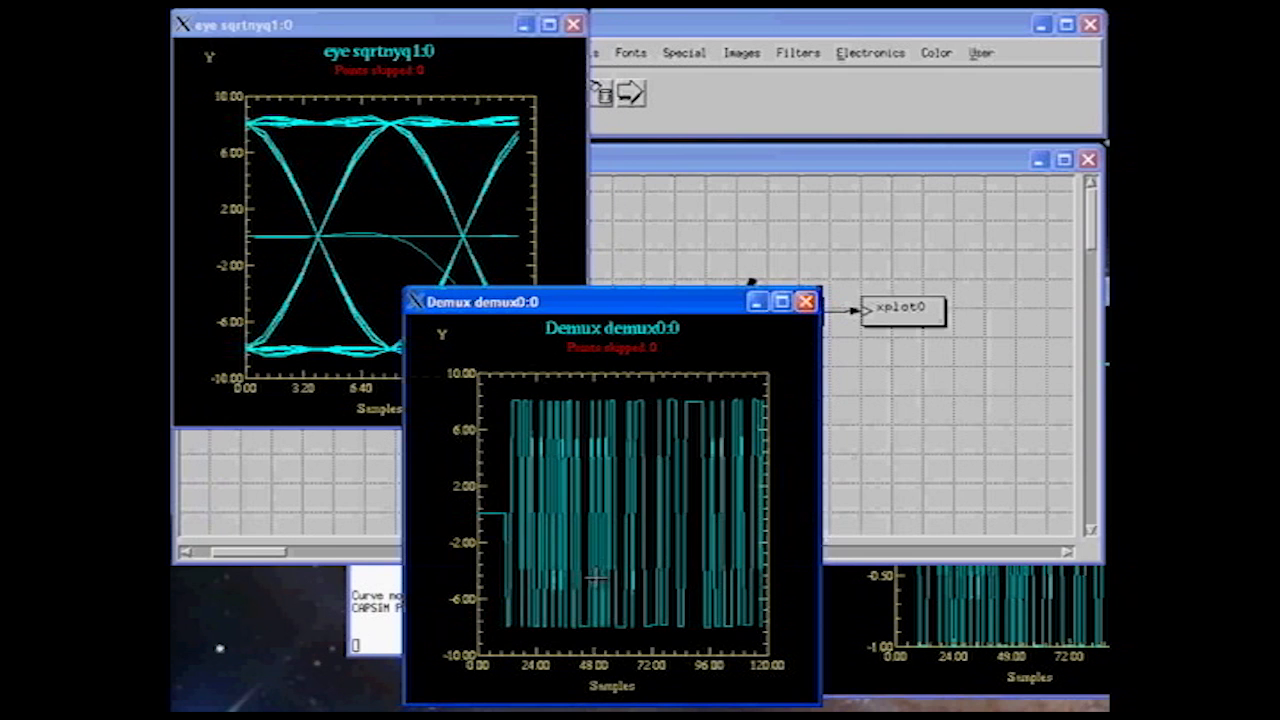
{"action": "left_click", "coordinate": [742, 114]}
{"action": "left_click", "coordinate": [632, 93]}
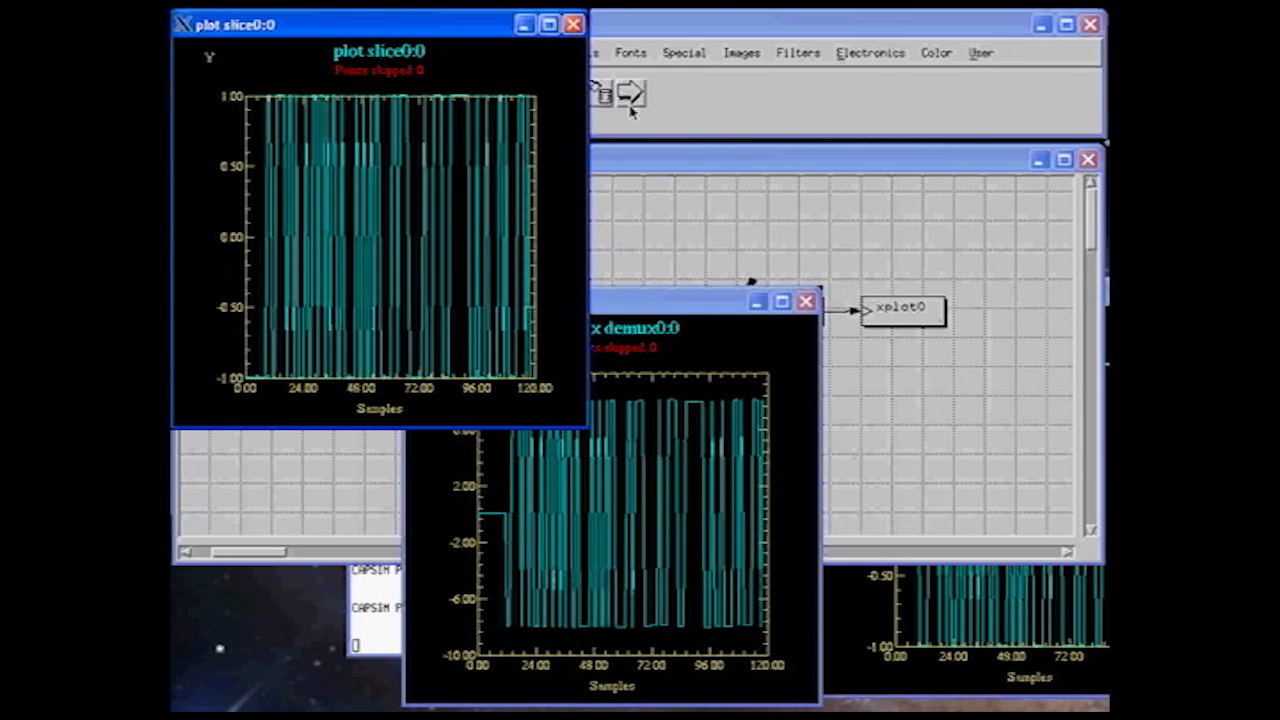
{"action": "left_click_drag", "start_coordinate": [479, 30], "coordinate": [1276, 259]}
{"action": "left_click_drag", "start_coordinate": [498, 28], "coordinate": [1133, 104]}
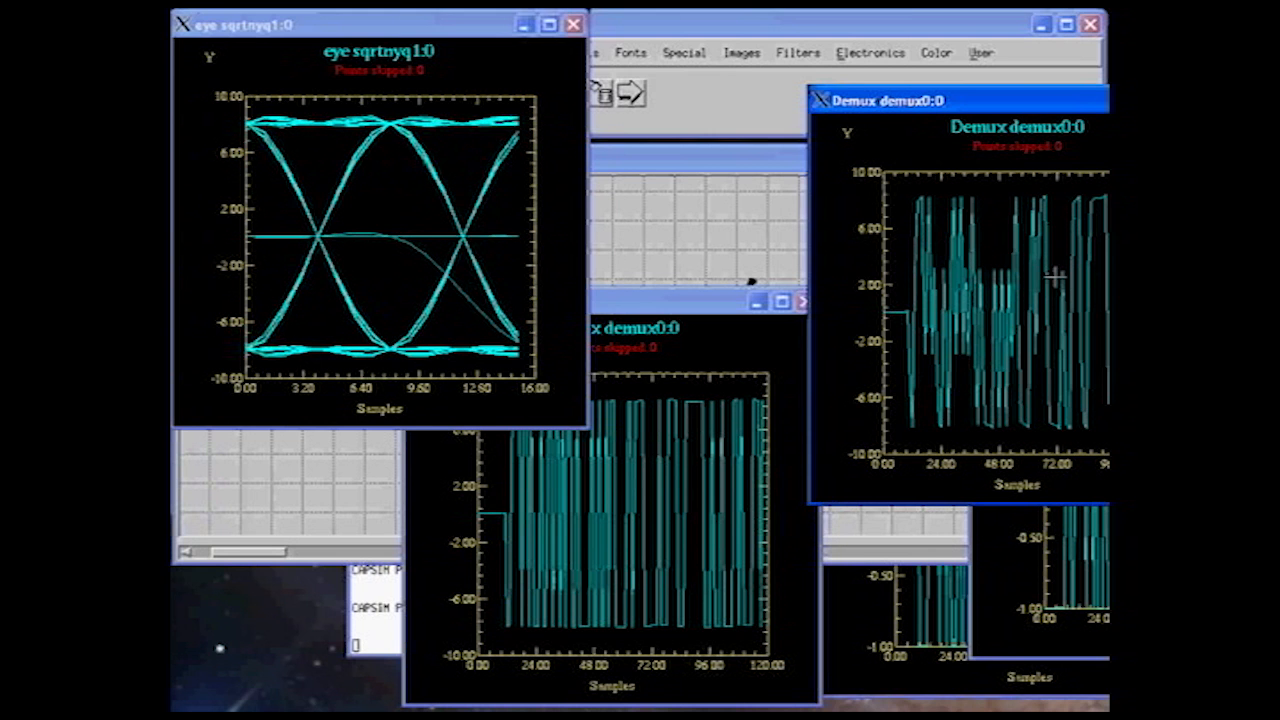
Save the topology with the current demux0 phase.
{"action": "left_click", "coordinate": [790, 180]}
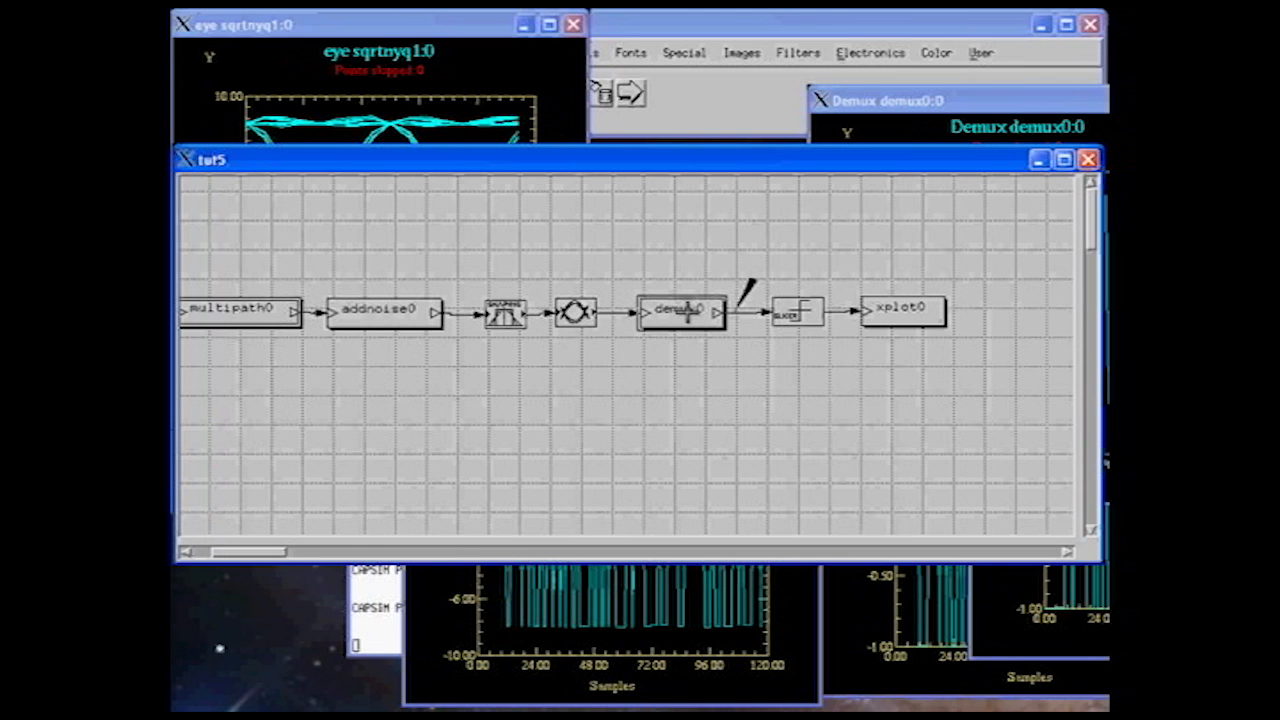
{"action": "left_click", "coordinate": [692, 100]}
{"action": "left_click", "coordinate": [268, 95]}
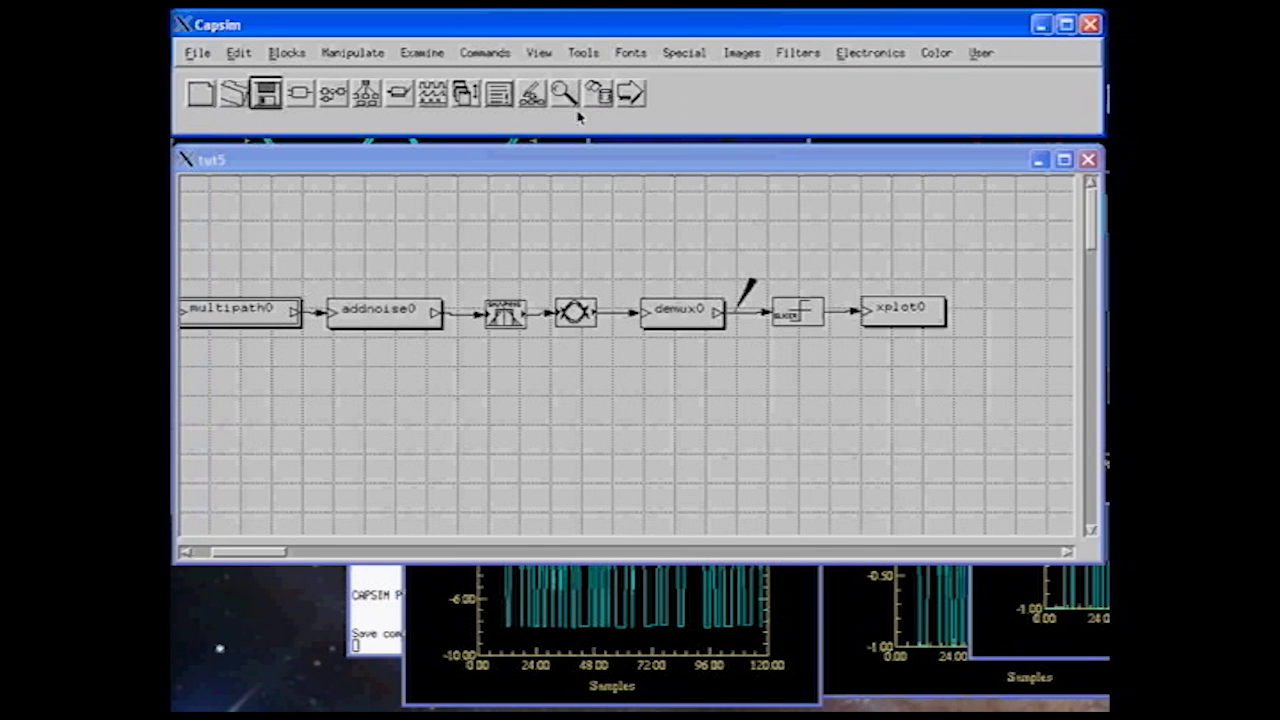
Set the demux0 phase array back to 1 0 and save the topology again.
{"action": "right_click", "coordinate": [671, 329]}
{"action": "left_click", "coordinate": [693, 381]}
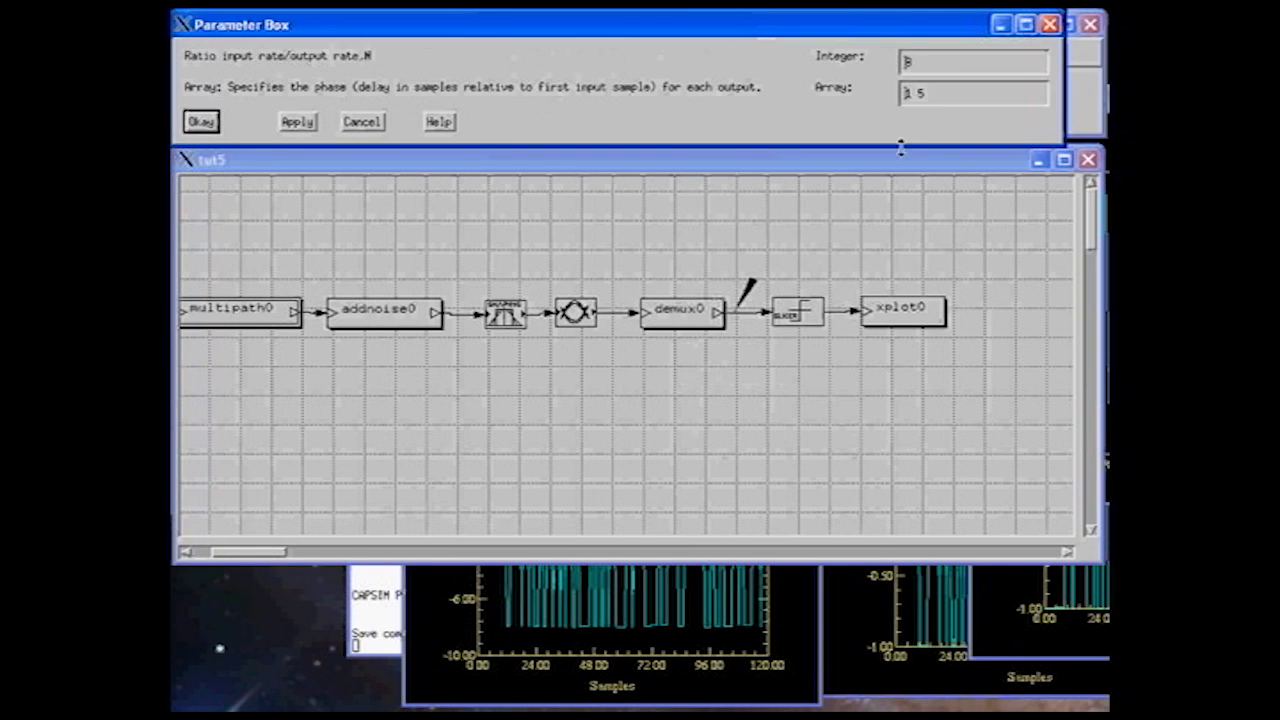
{"action": "left_click", "coordinate": [922, 96]}
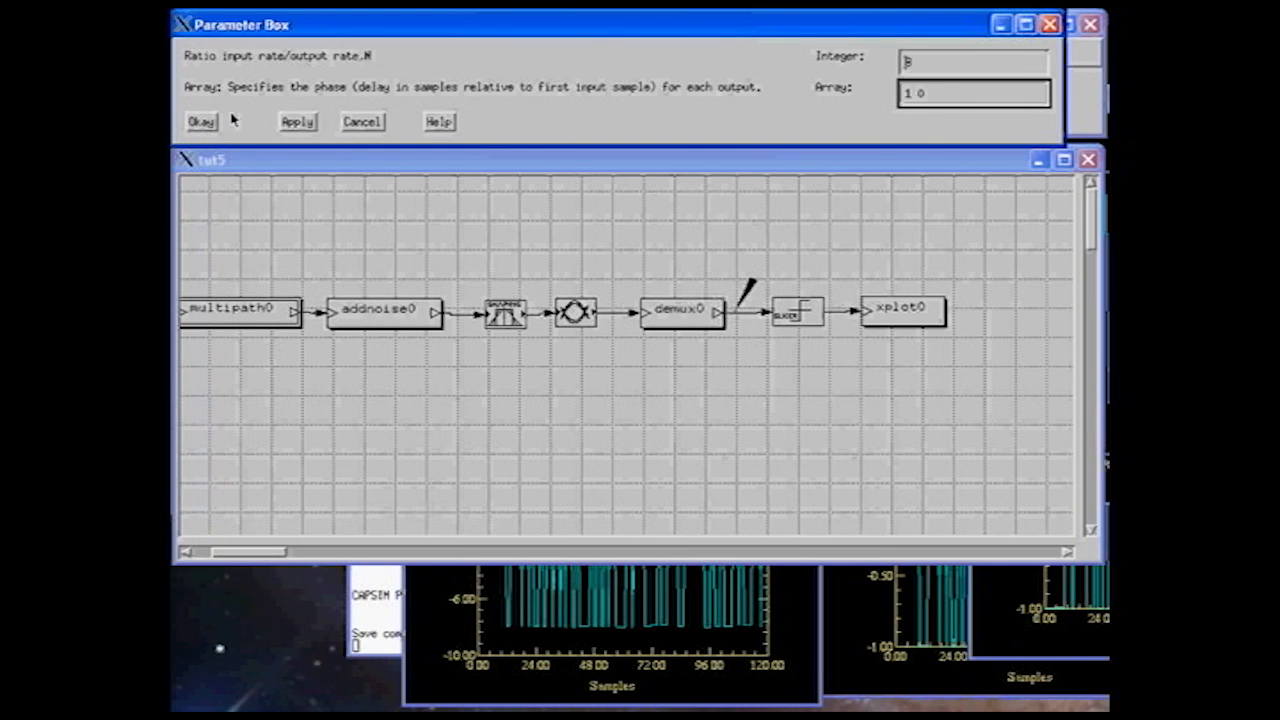
{"action": "left_click", "coordinate": [198, 122]}
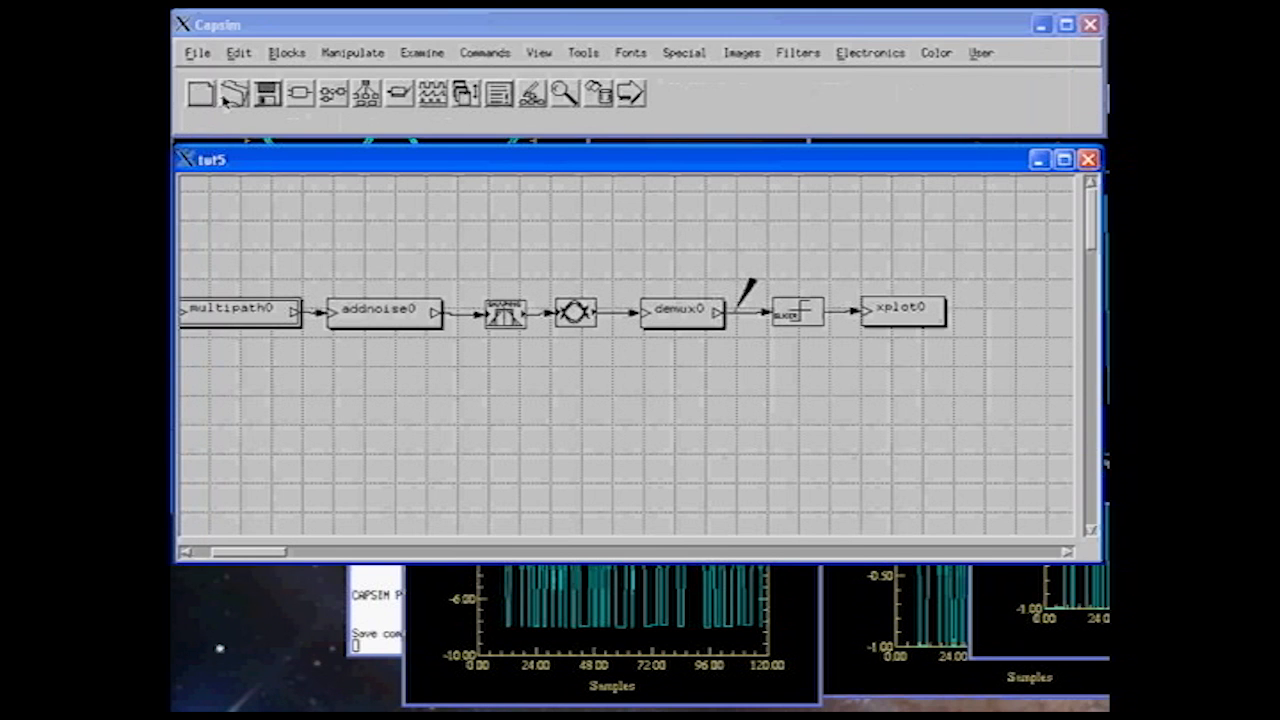
{"action": "left_click", "coordinate": [266, 94]}
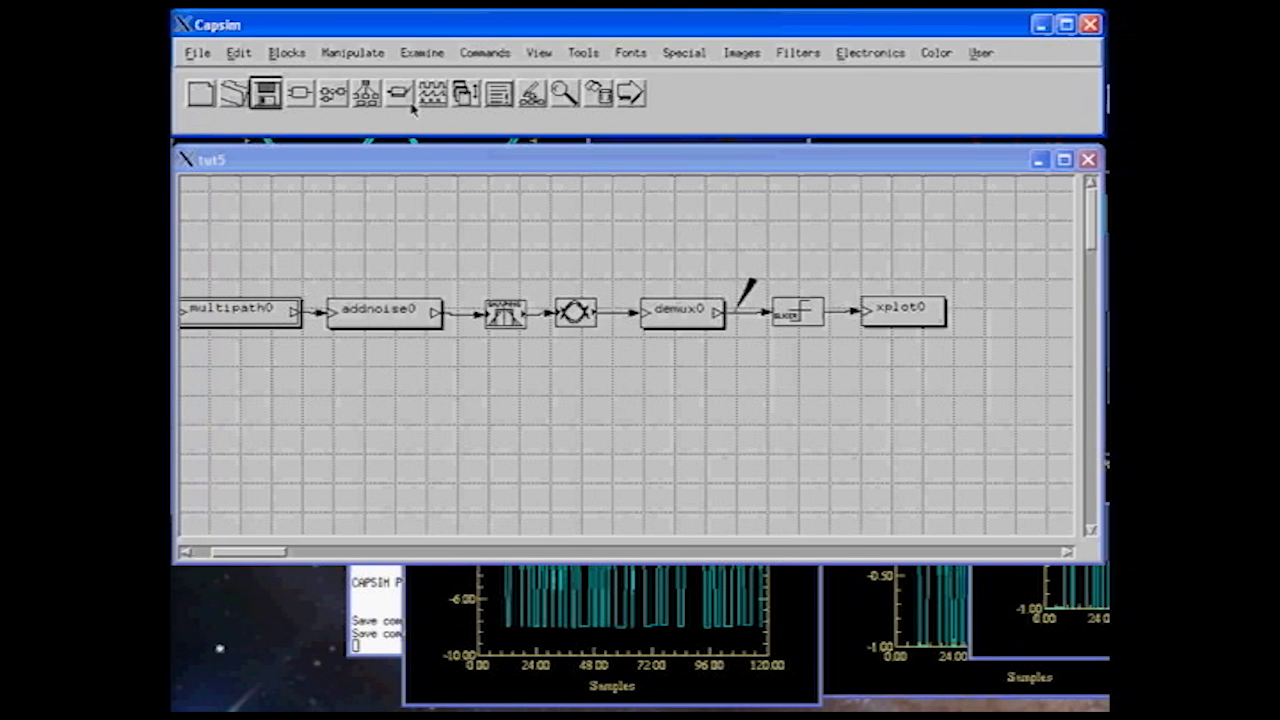
Rerun the simulation to check the demux plot against the eye diagram, and delete all plotted curves.
{"action": "left_click", "coordinate": [640, 96]}
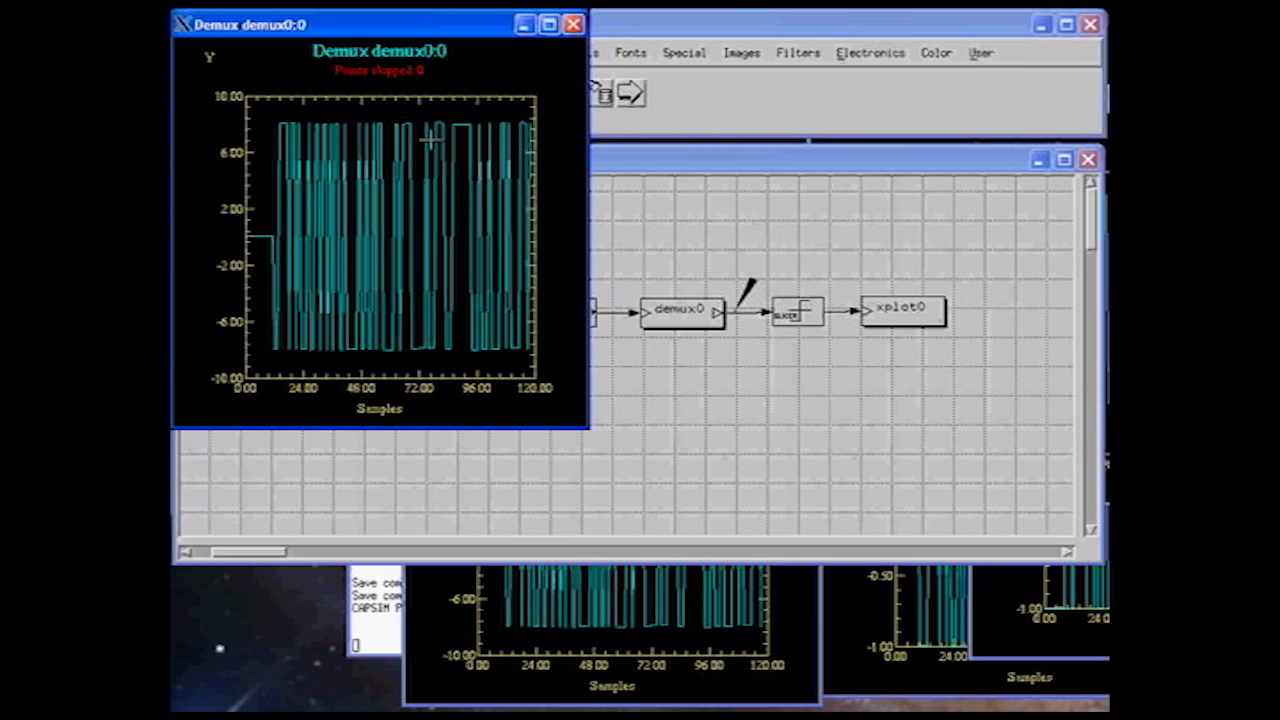
{"action": "left_click", "coordinate": [684, 130]}
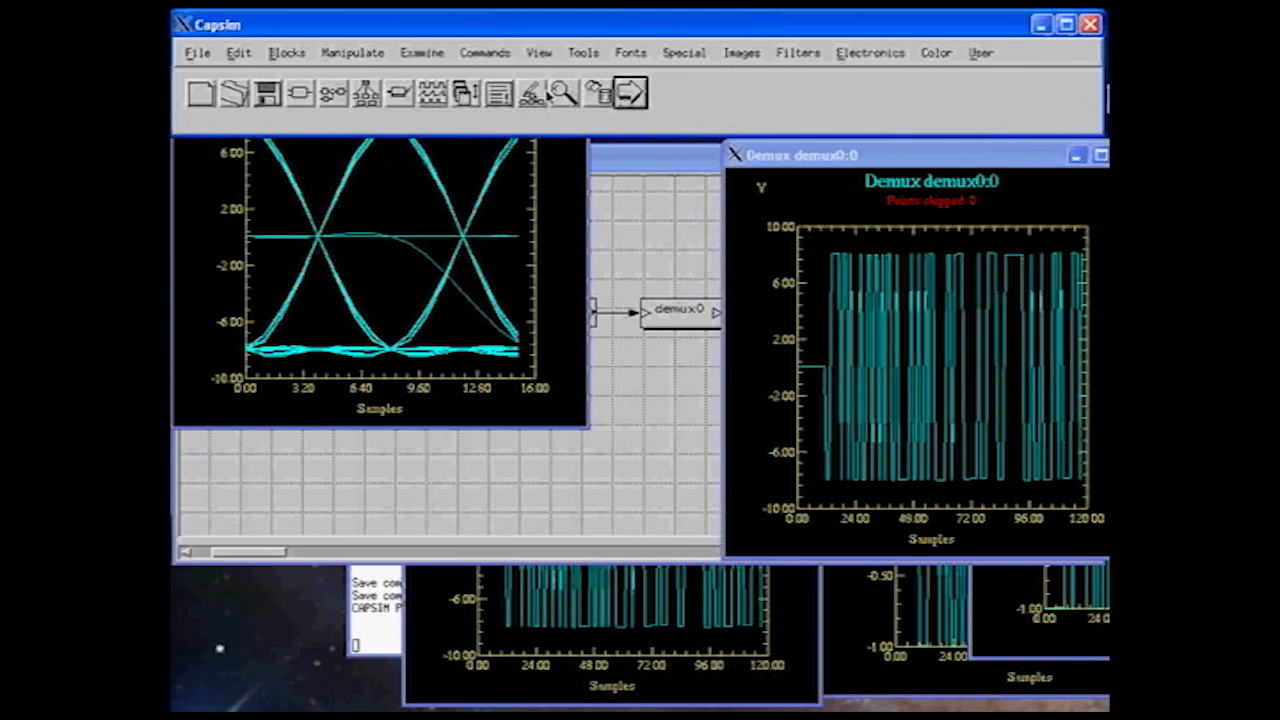
{"action": "left_click", "coordinate": [597, 93]}
{"action": "left_click", "coordinate": [236, 120]}
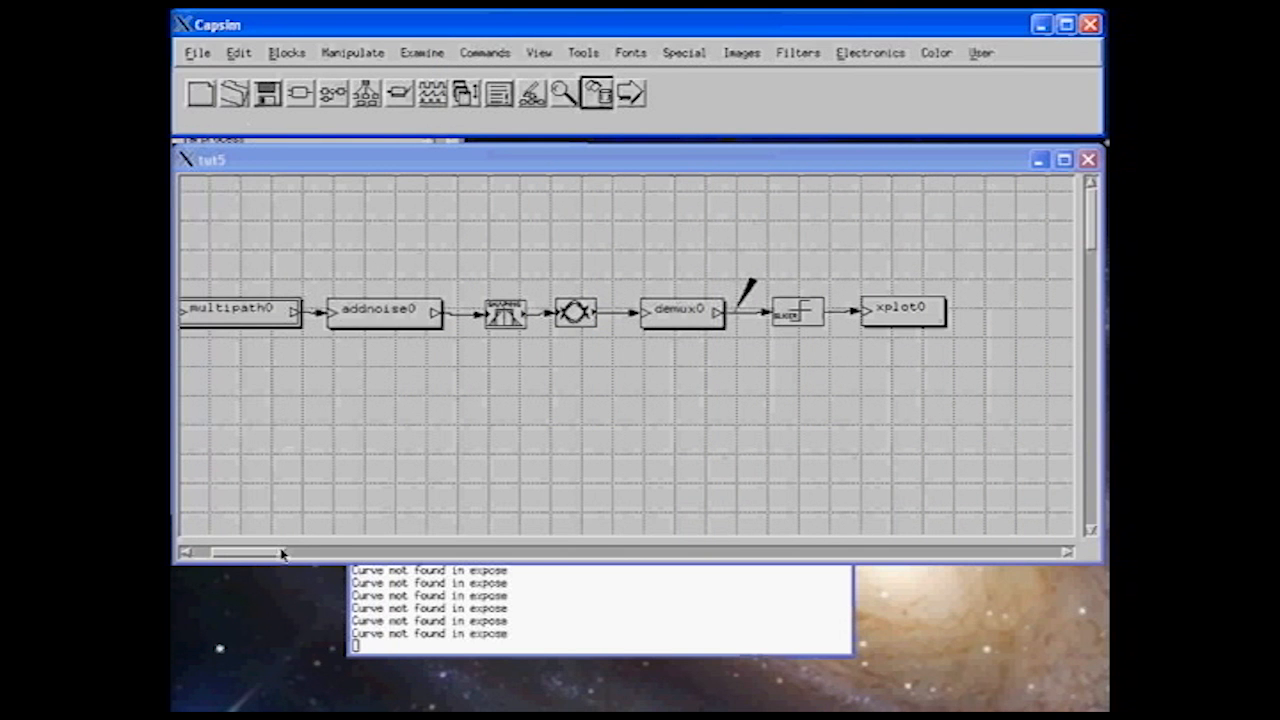
Review the whole block chain from the data source and coder through demux0 and the slicer to xplot0.
{"action": "left_click_drag", "start_coordinate": [280, 552], "coordinate": [253, 553]}
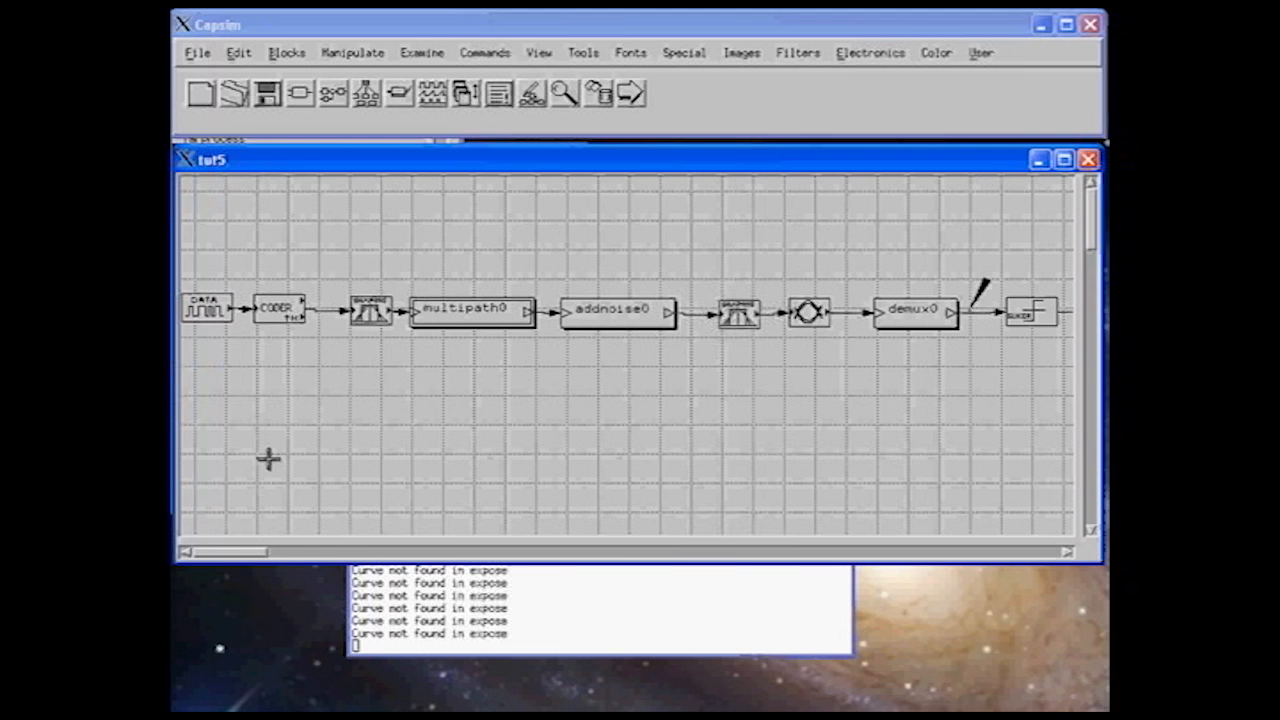
{"action": "left_click_drag", "start_coordinate": [214, 555], "coordinate": [242, 553]}
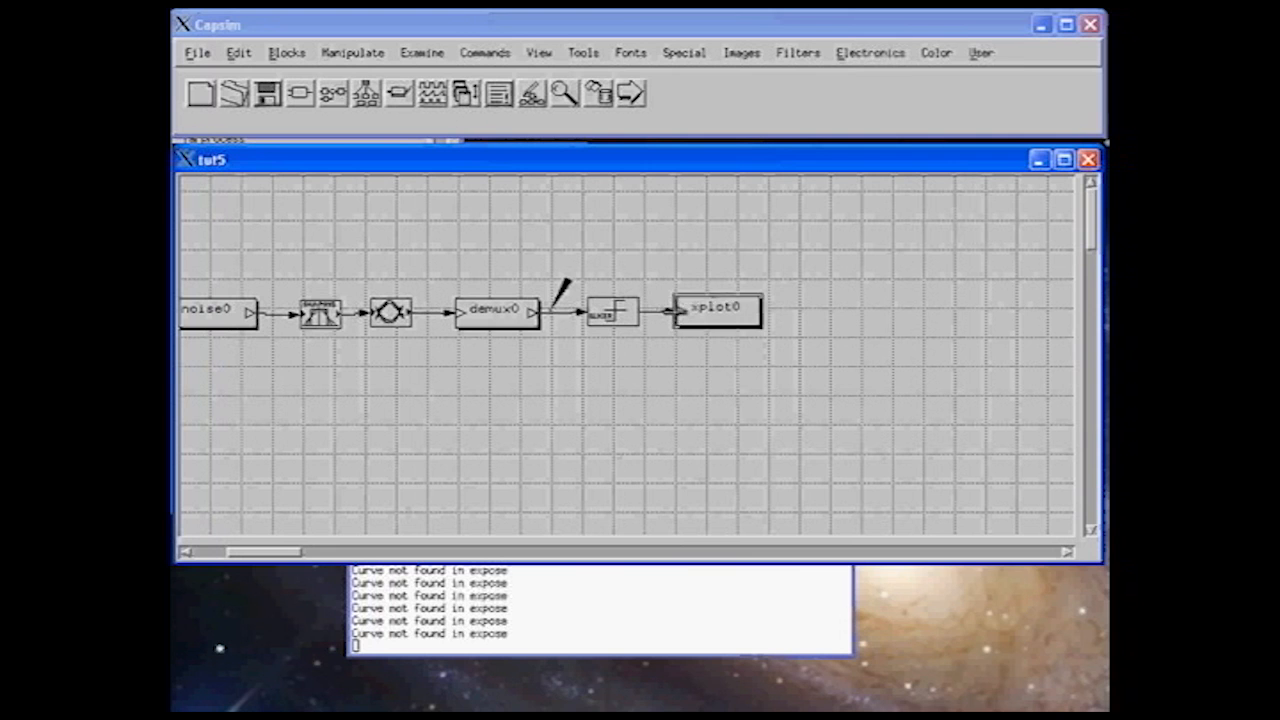
{"action": "left_click_drag", "start_coordinate": [646, 312], "coordinate": [660, 312]}
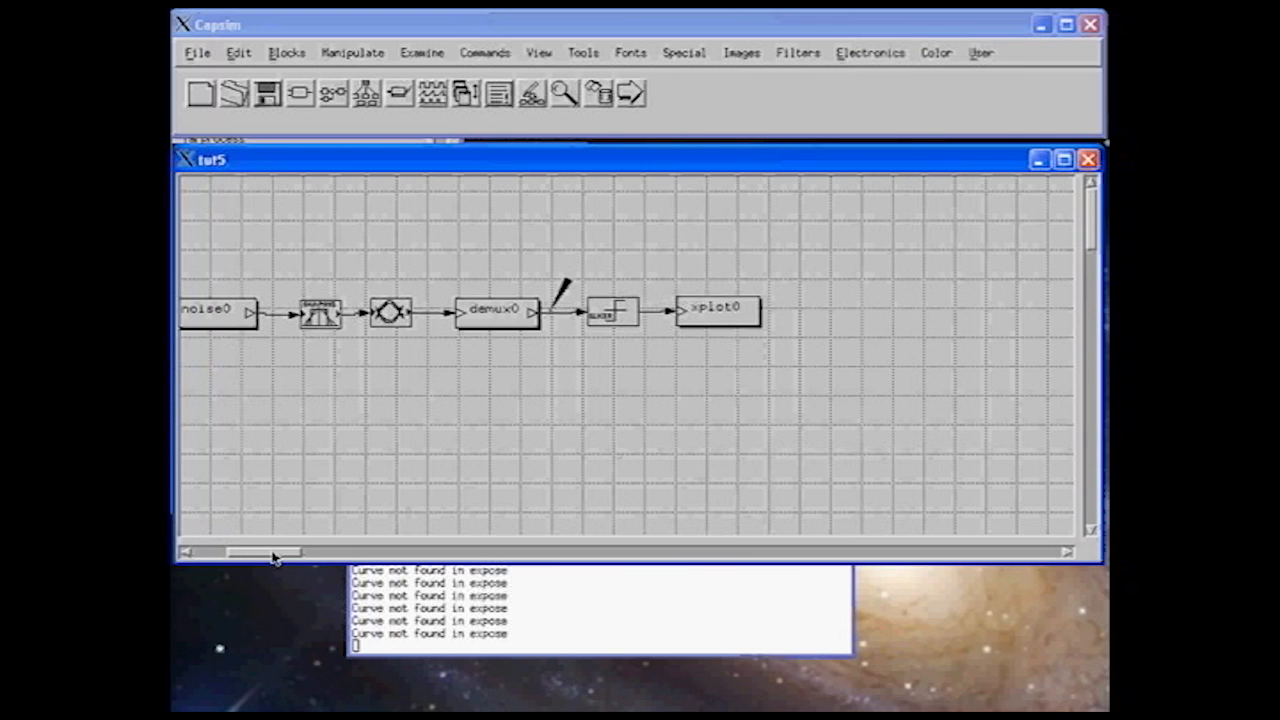
{"action": "left_click_drag", "start_coordinate": [279, 555], "coordinate": [217, 563]}
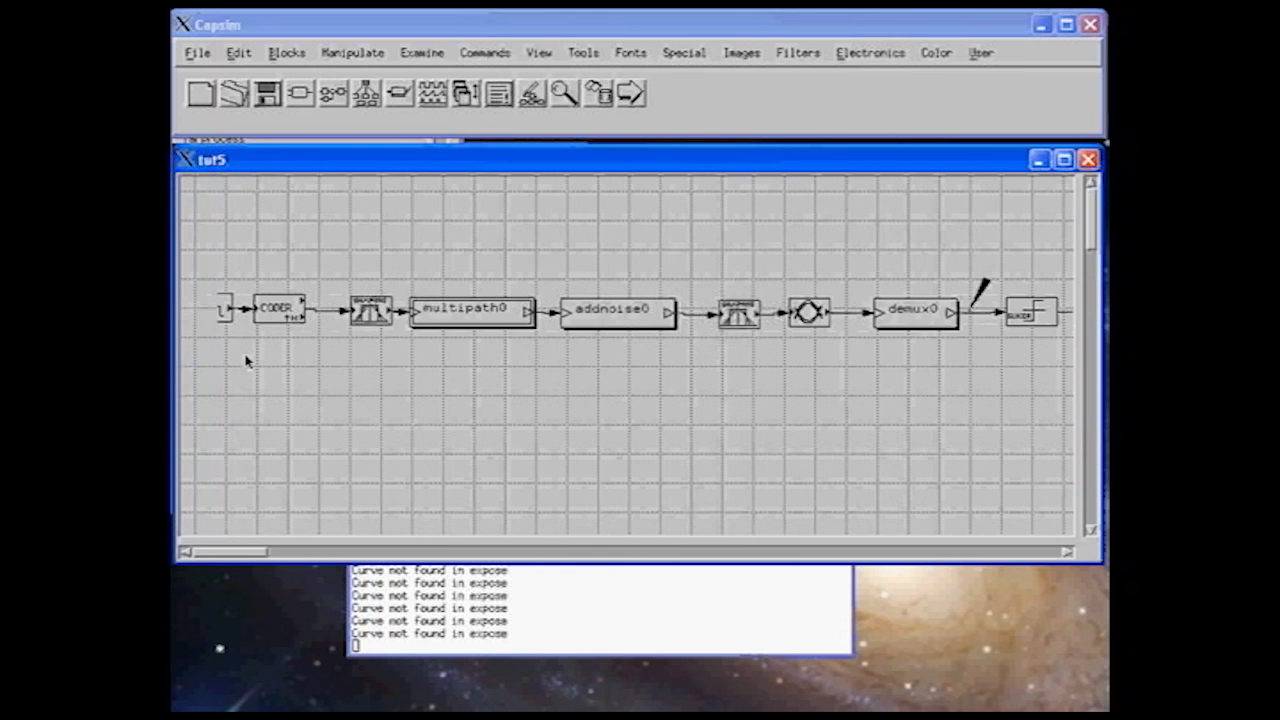
{"action": "left_click", "coordinate": [208, 309]}
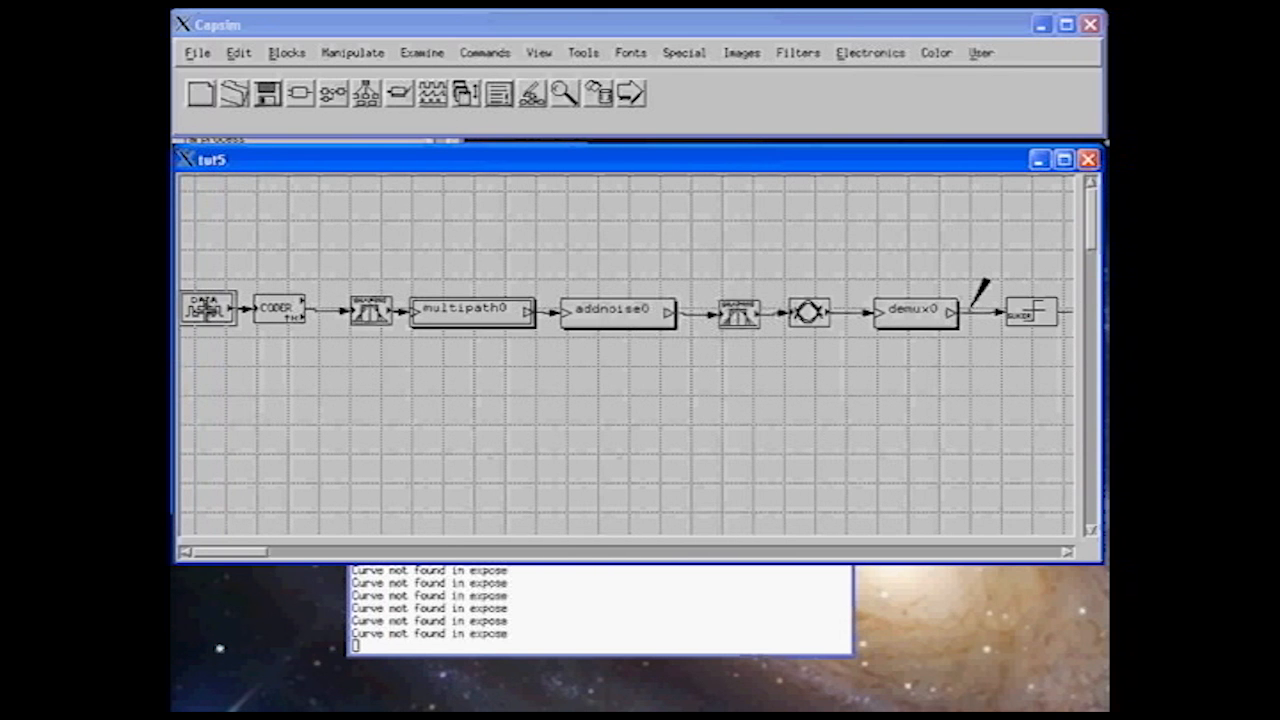
{"action": "left_click", "coordinate": [263, 311]}
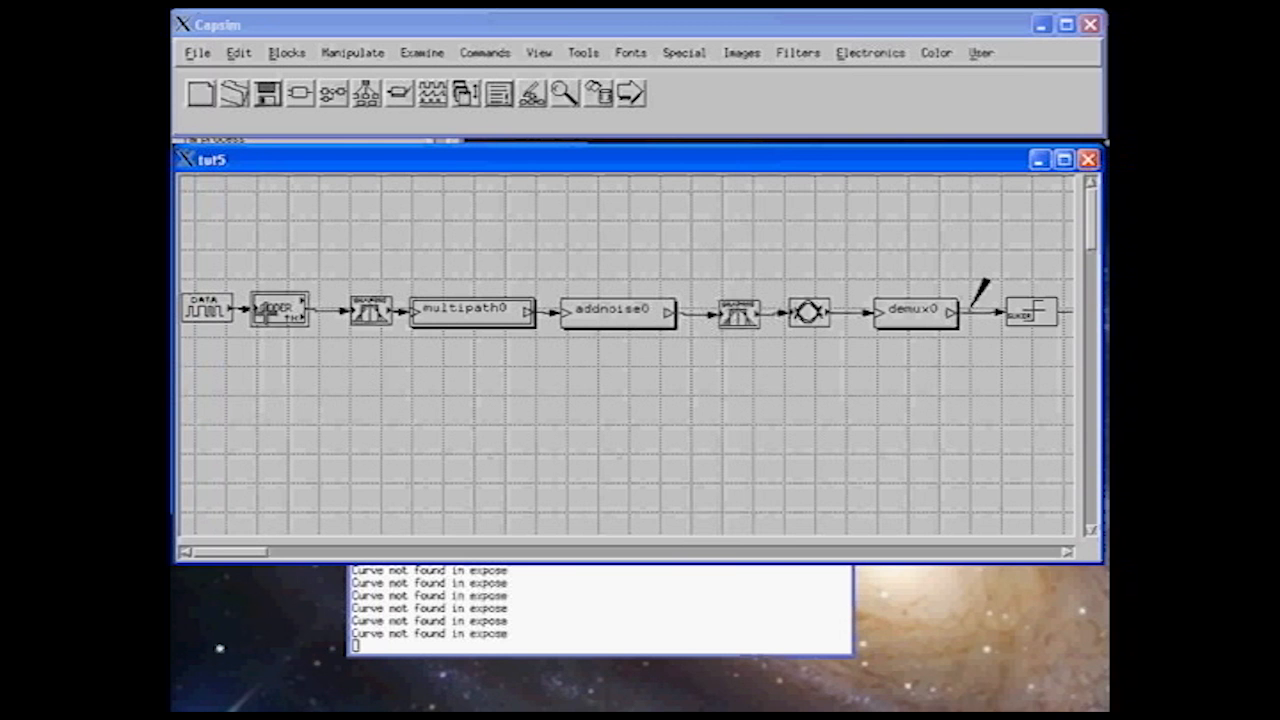
{"action": "mouse_move", "coordinate": [251, 549]}
{"action": "left_mouse_down"}
{"action": "mouse_move", "coordinate": [288, 558]}
{"action": "mouse_move", "coordinate": [249, 560]}
{"action": "left_mouse_up"}
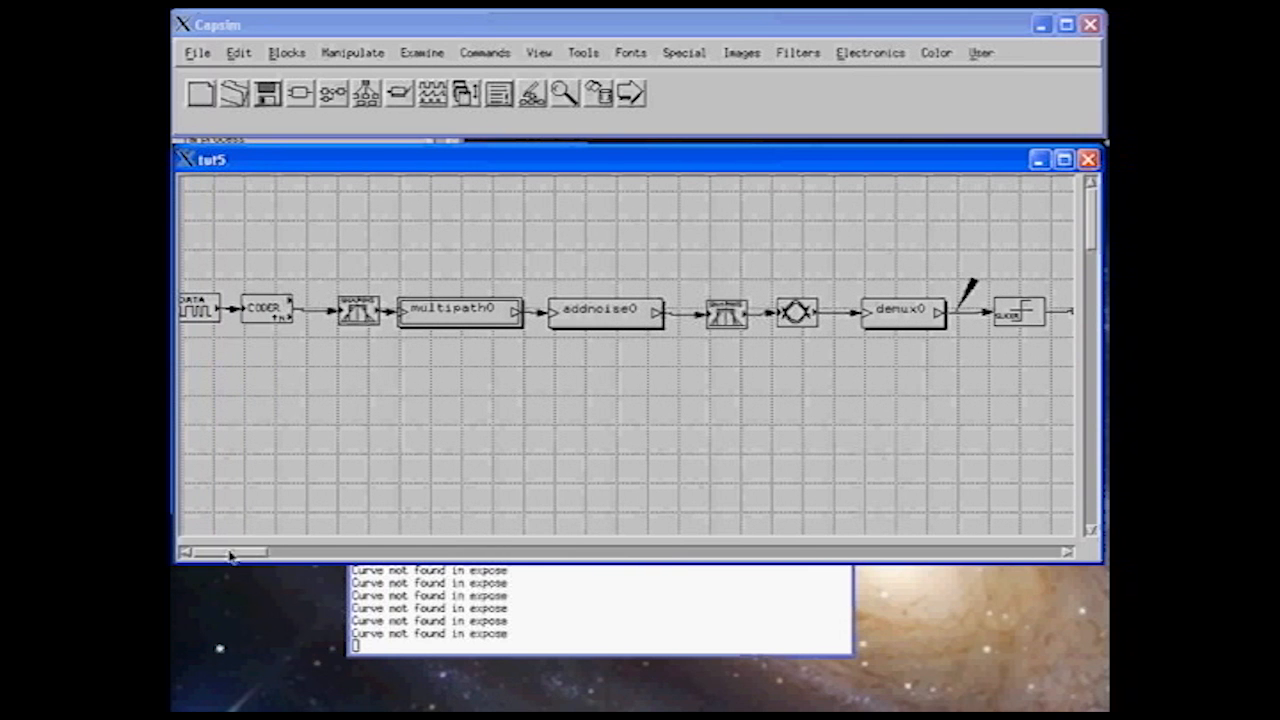
{"action": "left_click_drag", "start_coordinate": [230, 556], "coordinate": [263, 551]}
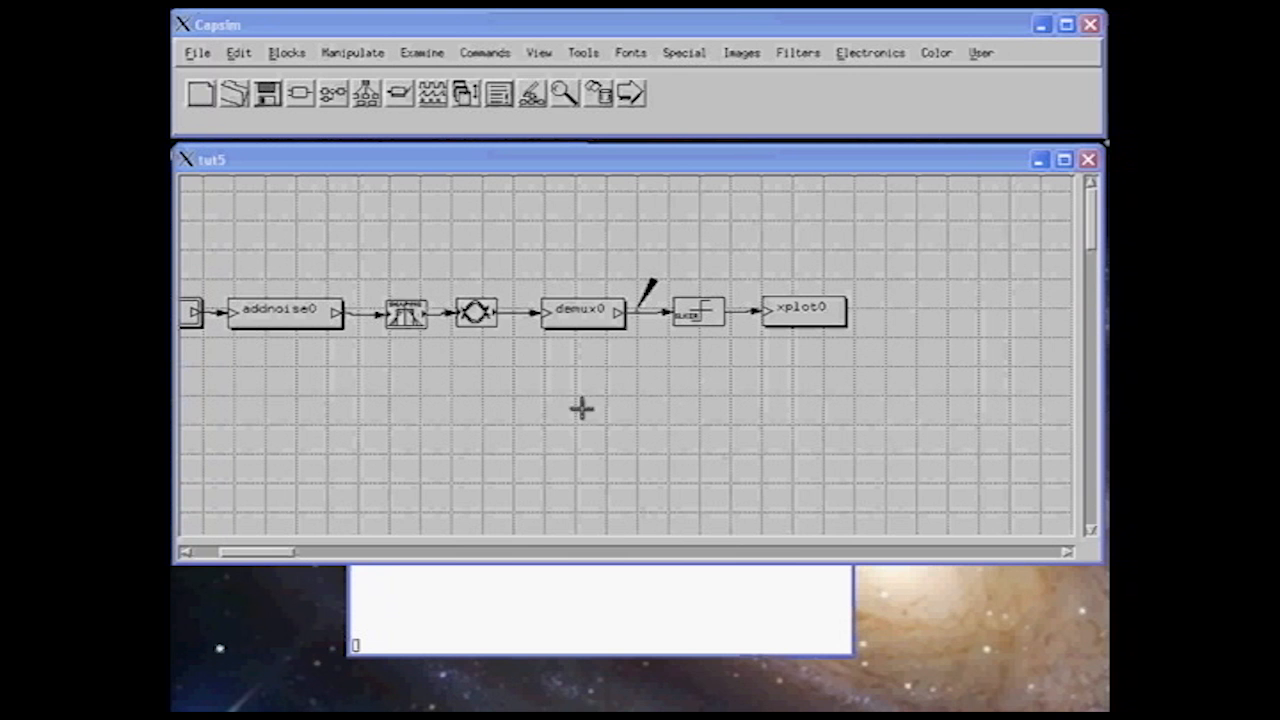
Add an ecountfap block on the empty canvas area above and to the right of xplot0.
{"action": "left_click", "coordinate": [298, 95]}
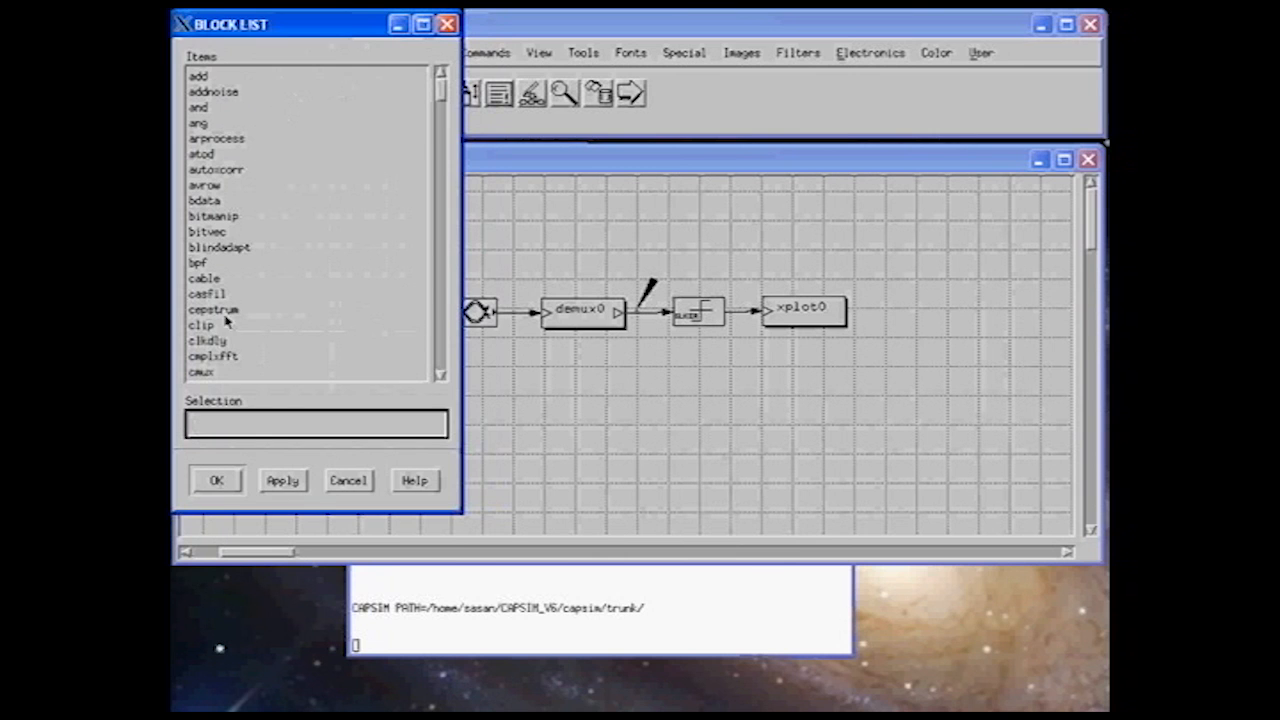
{"action": "left_click", "coordinate": [446, 316]}
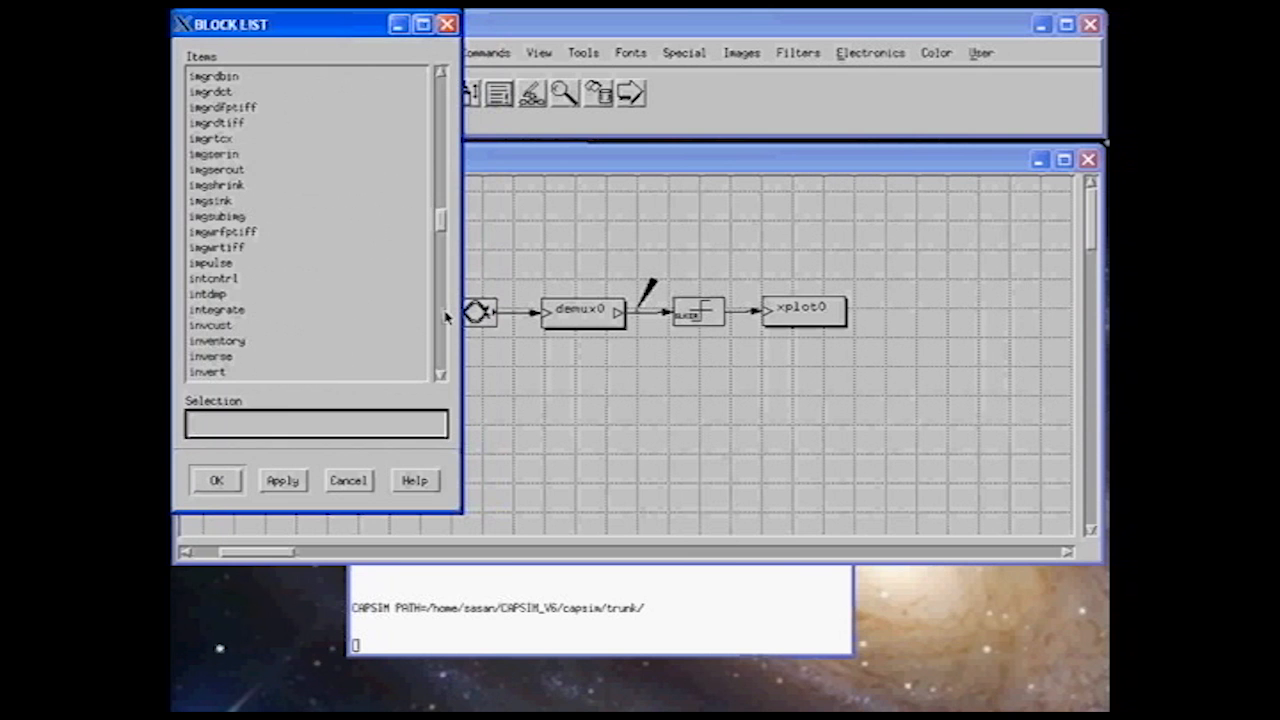
{"action": "left_click_drag", "start_coordinate": [440, 226], "coordinate": [436, 160]}
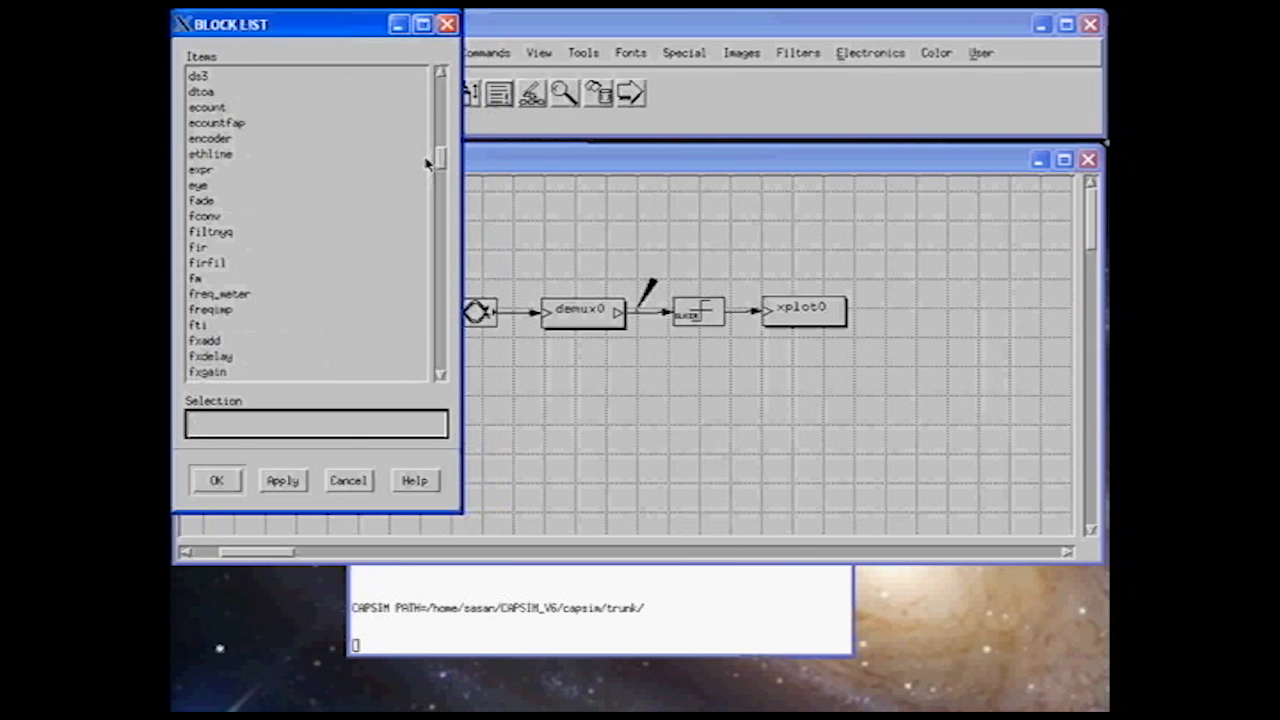
{"action": "left_click", "coordinate": [220, 123]}
{"action": "left_click", "coordinate": [218, 483]}
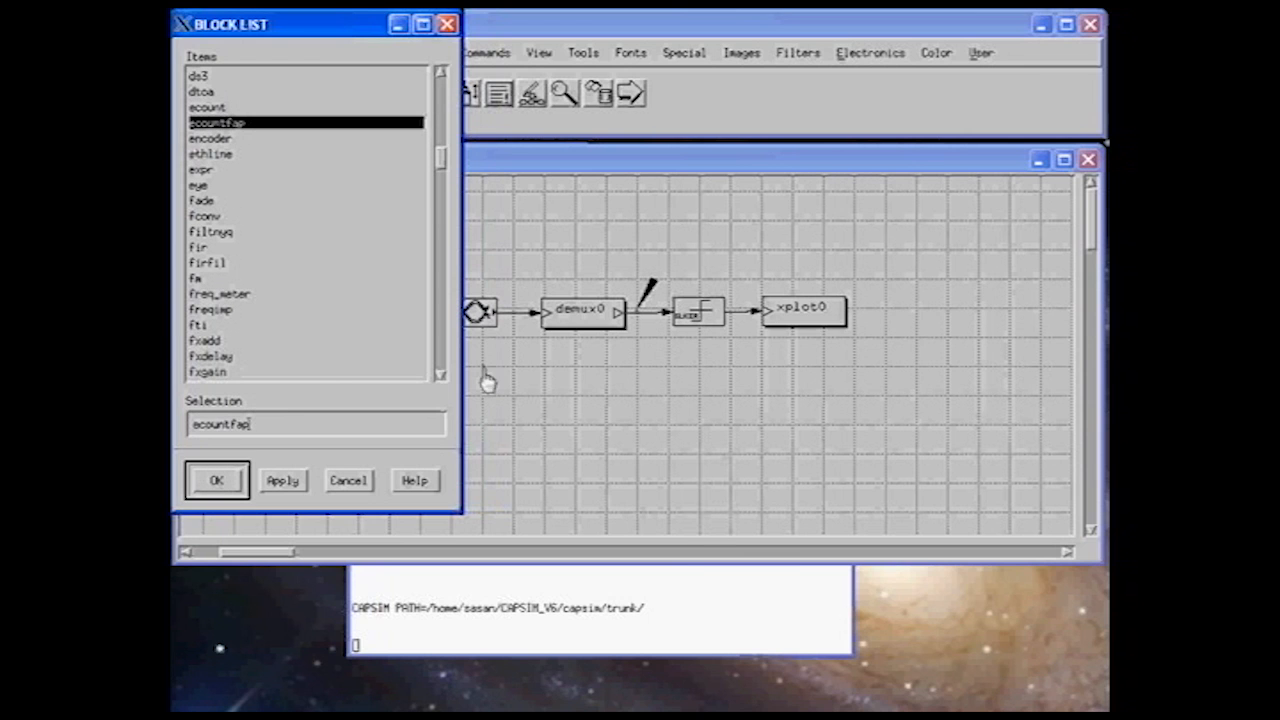
{"action": "left_click", "coordinate": [960, 228]}
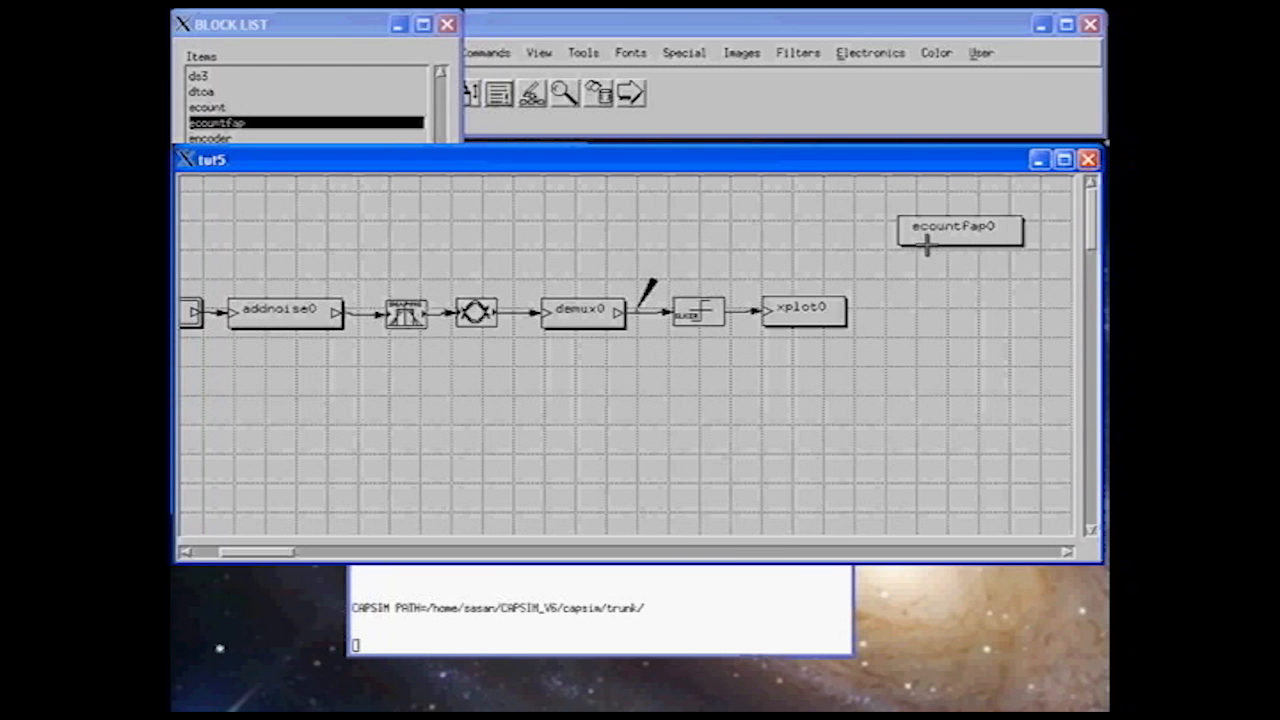
Set the number of samples ecountfap0 ignores for its final error tally to 30 and accept its parameters.
{"action": "right_click", "coordinate": [942, 229]}
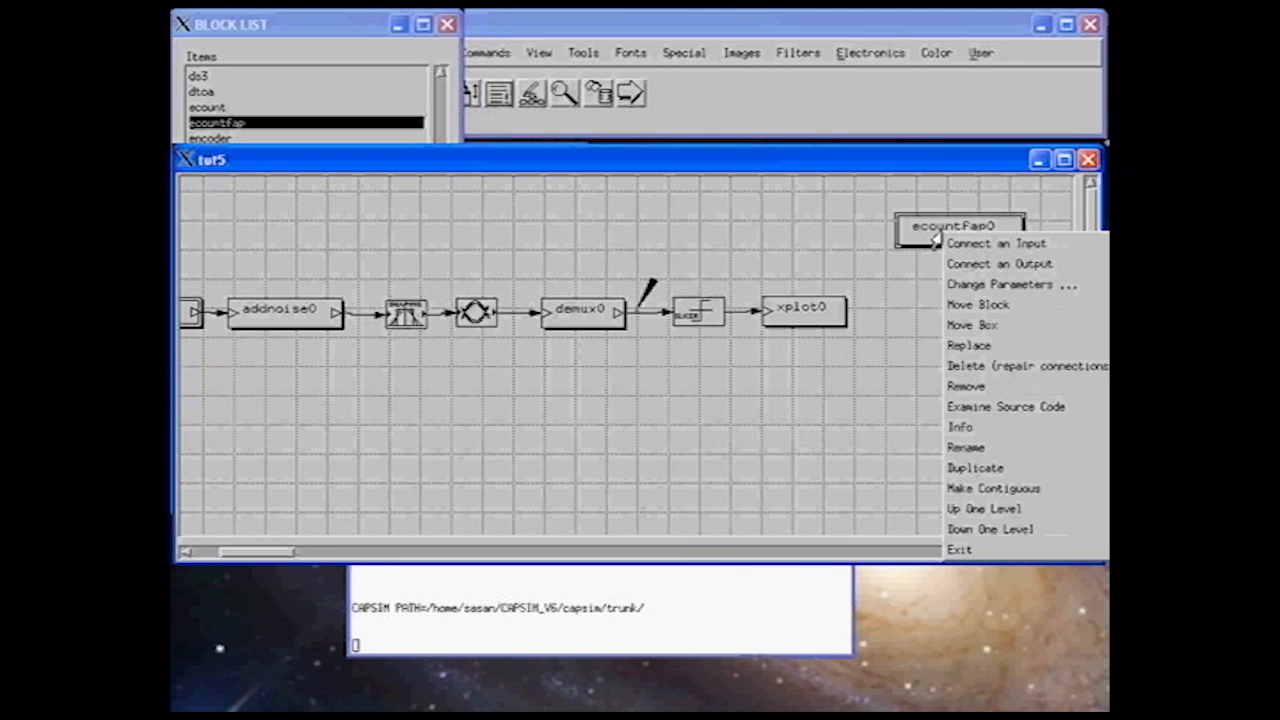
{"action": "left_click", "coordinate": [963, 284]}
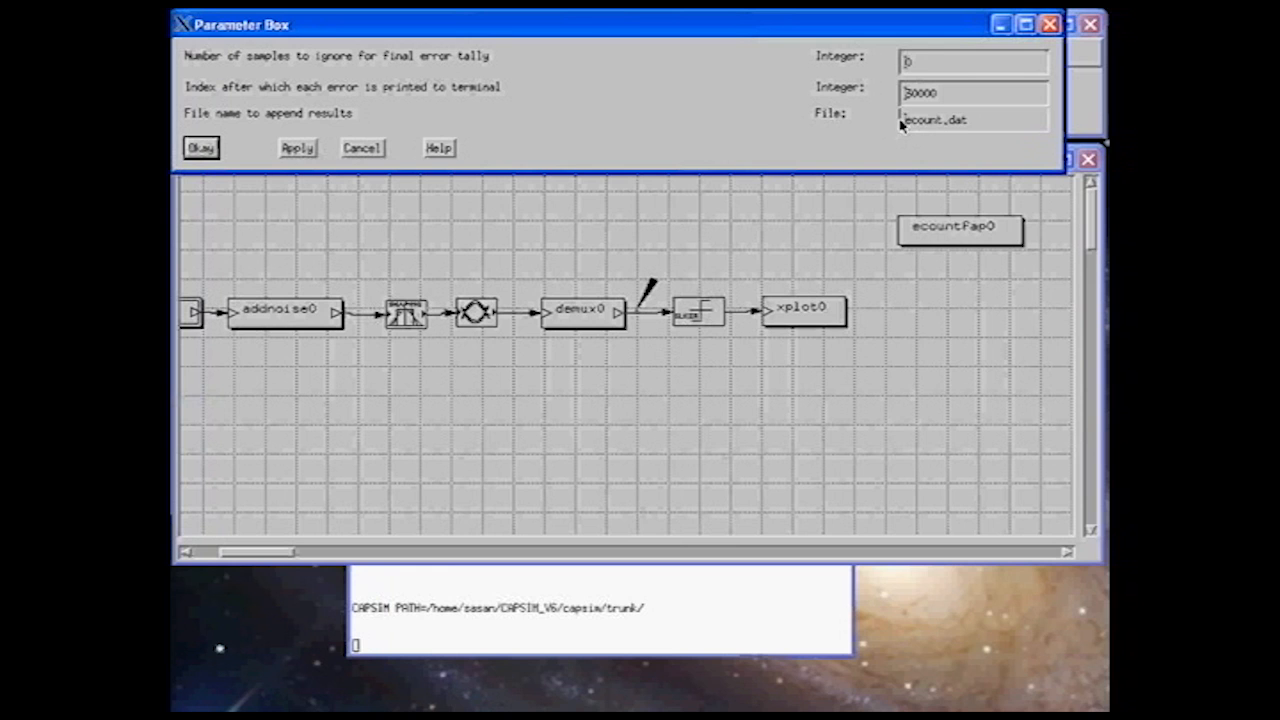
{"action": "left_click", "coordinate": [902, 62]}
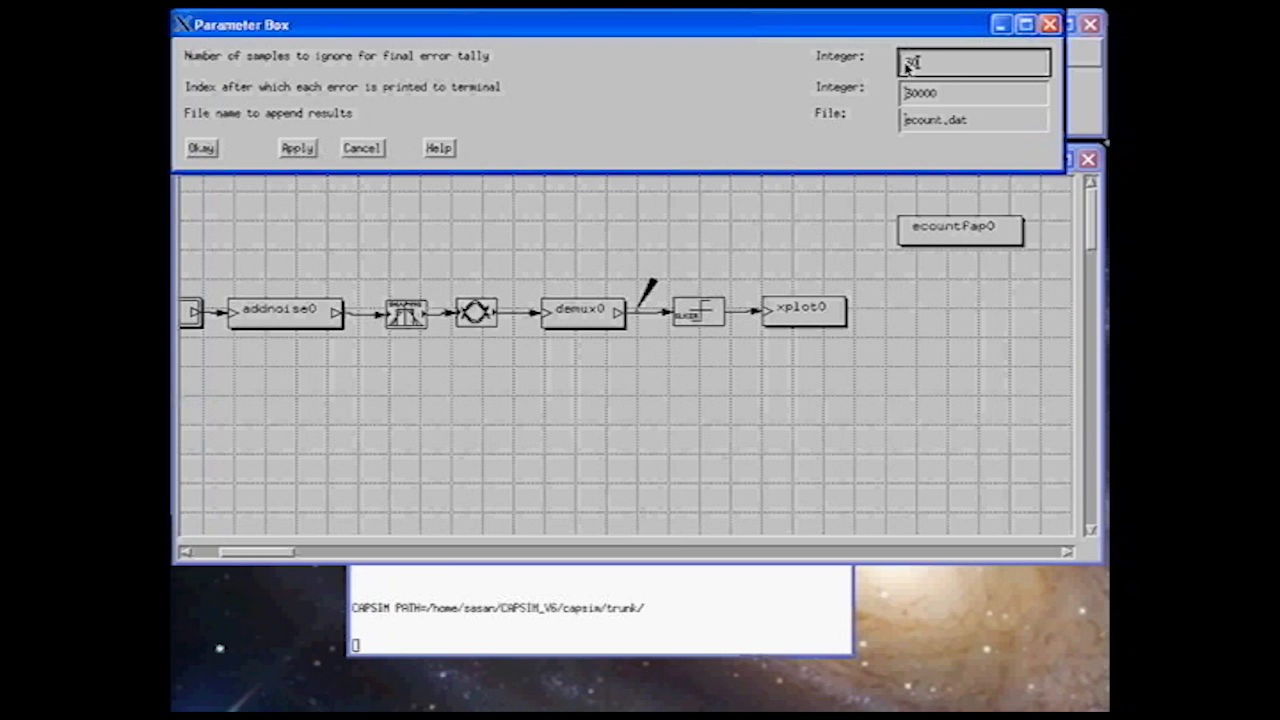
{"action": "left_click", "coordinate": [911, 94]}
{"action": "left_click", "coordinate": [201, 148]}
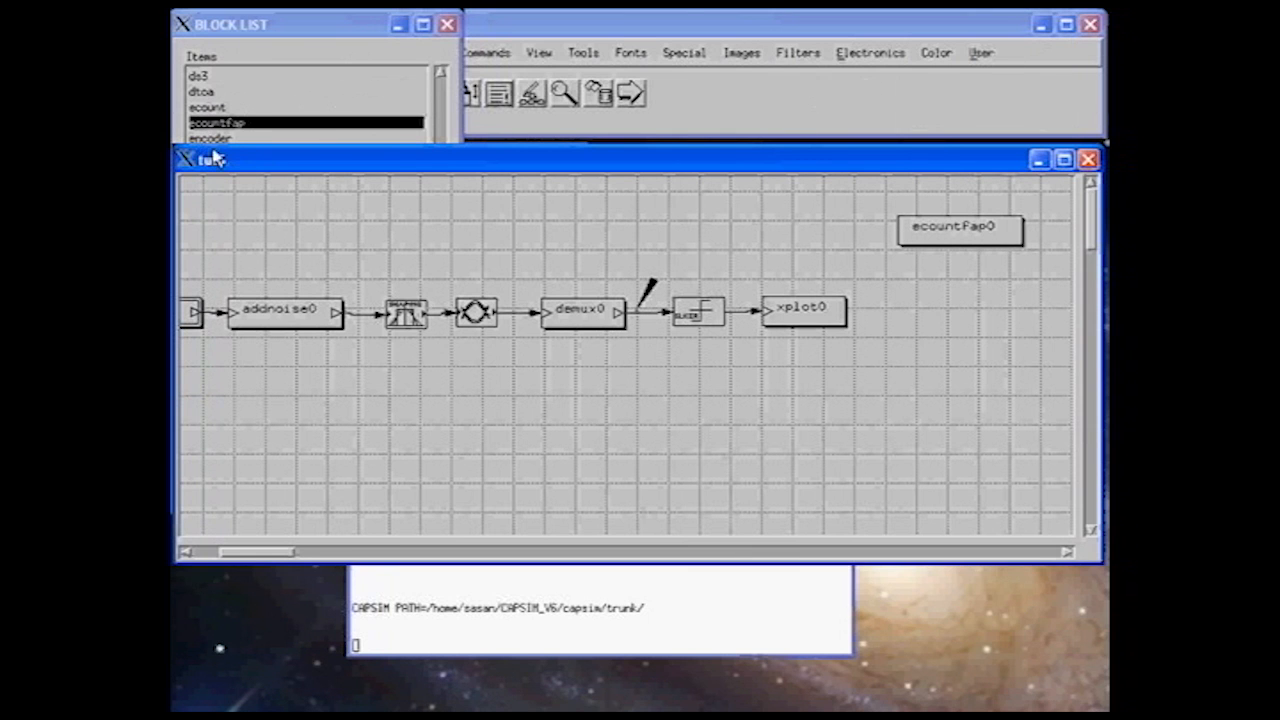
Add a delay block on the empty canvas area above addnoise0.
{"action": "left_click_drag", "start_coordinate": [252, 553], "coordinate": [206, 549]}
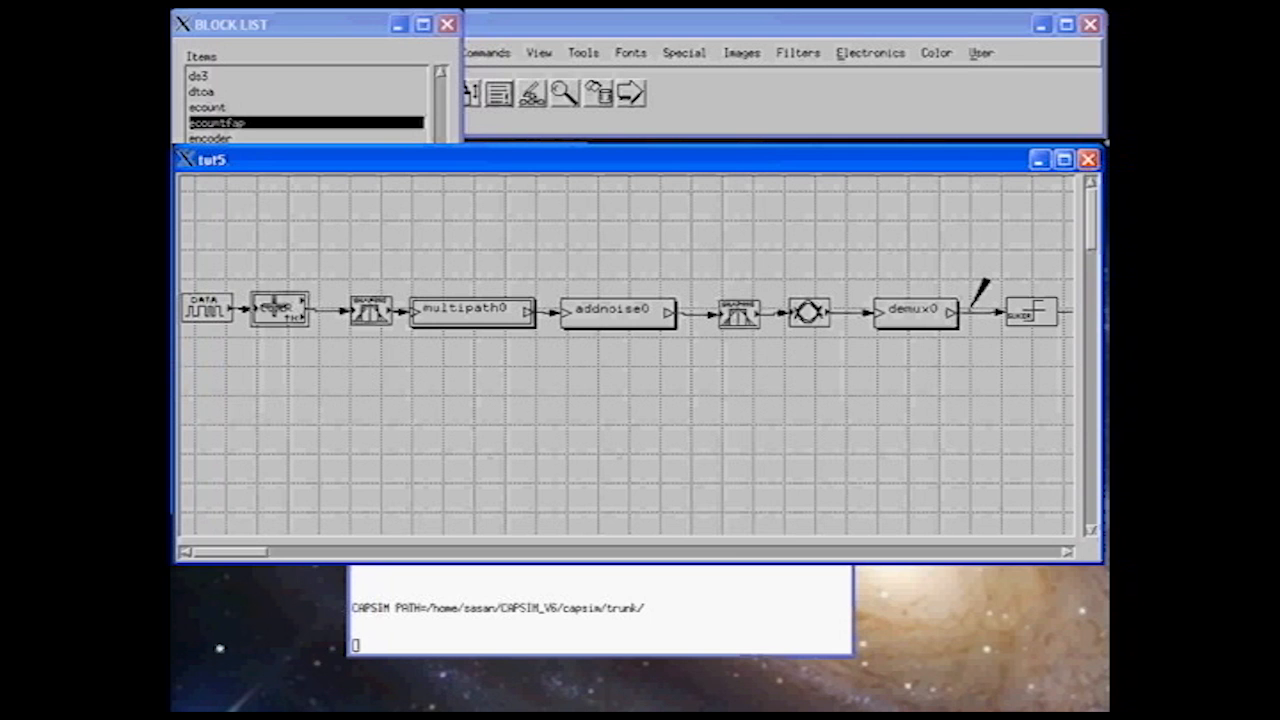
{"action": "left_click", "coordinate": [303, 24]}
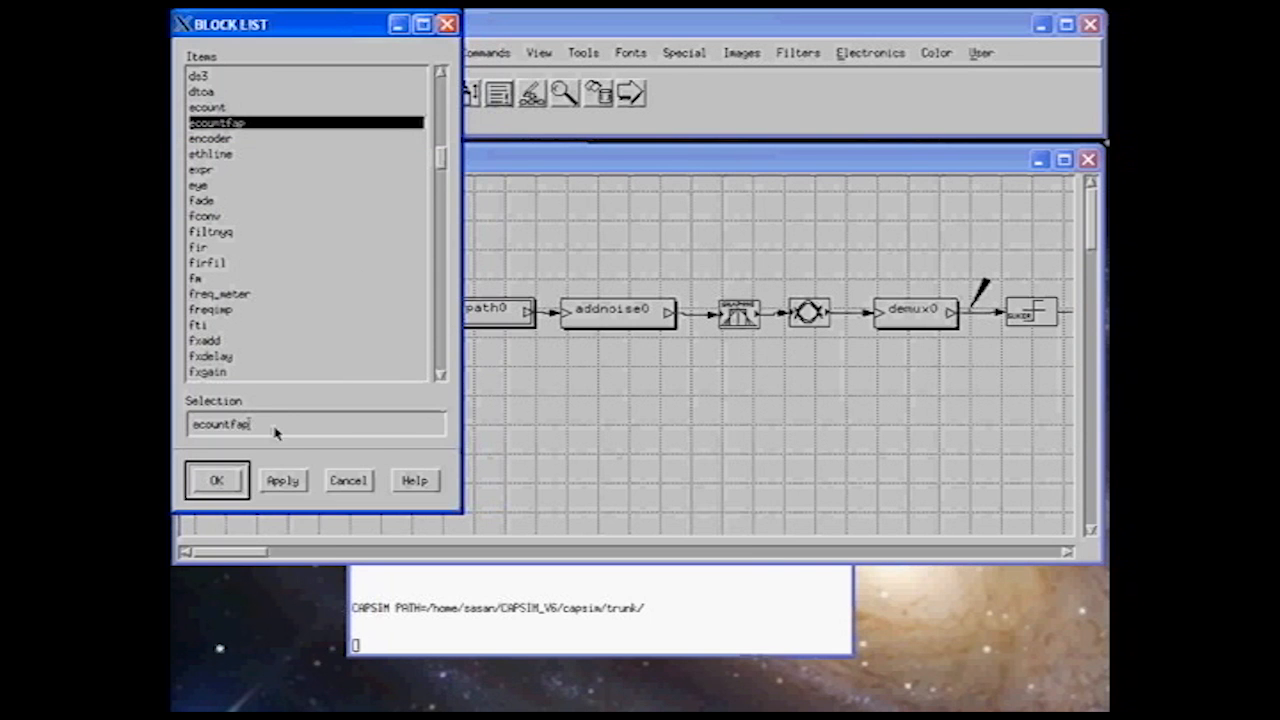
{"action": "double_click", "coordinate": [277, 432]}
{"action": "type", "text": "delay"}
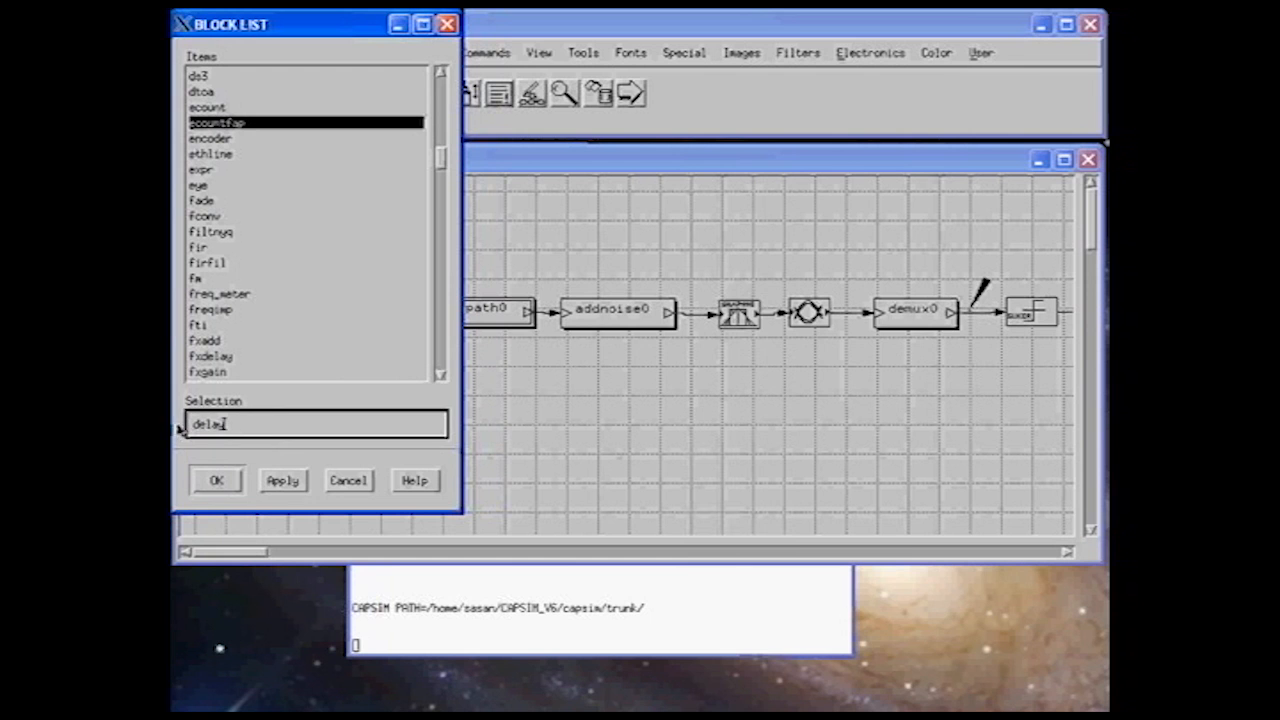
{"action": "key", "text": "Tab"}
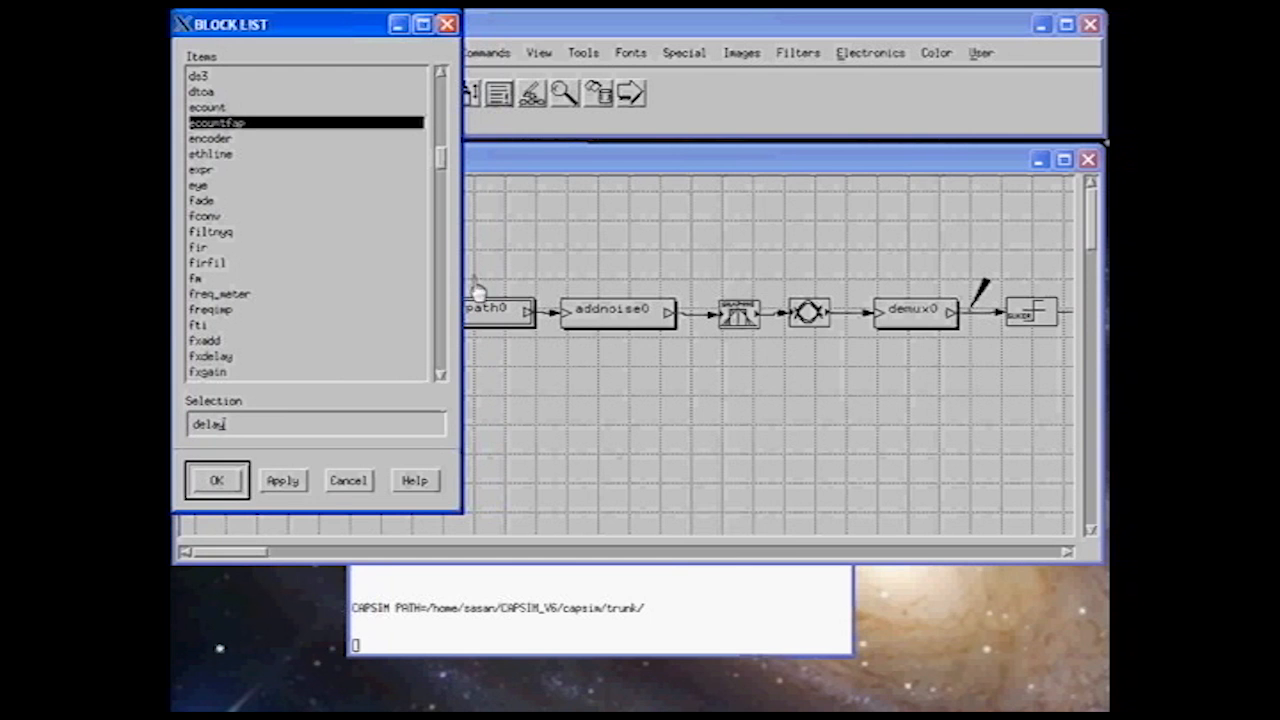
{"action": "left_click", "coordinate": [345, 481]}
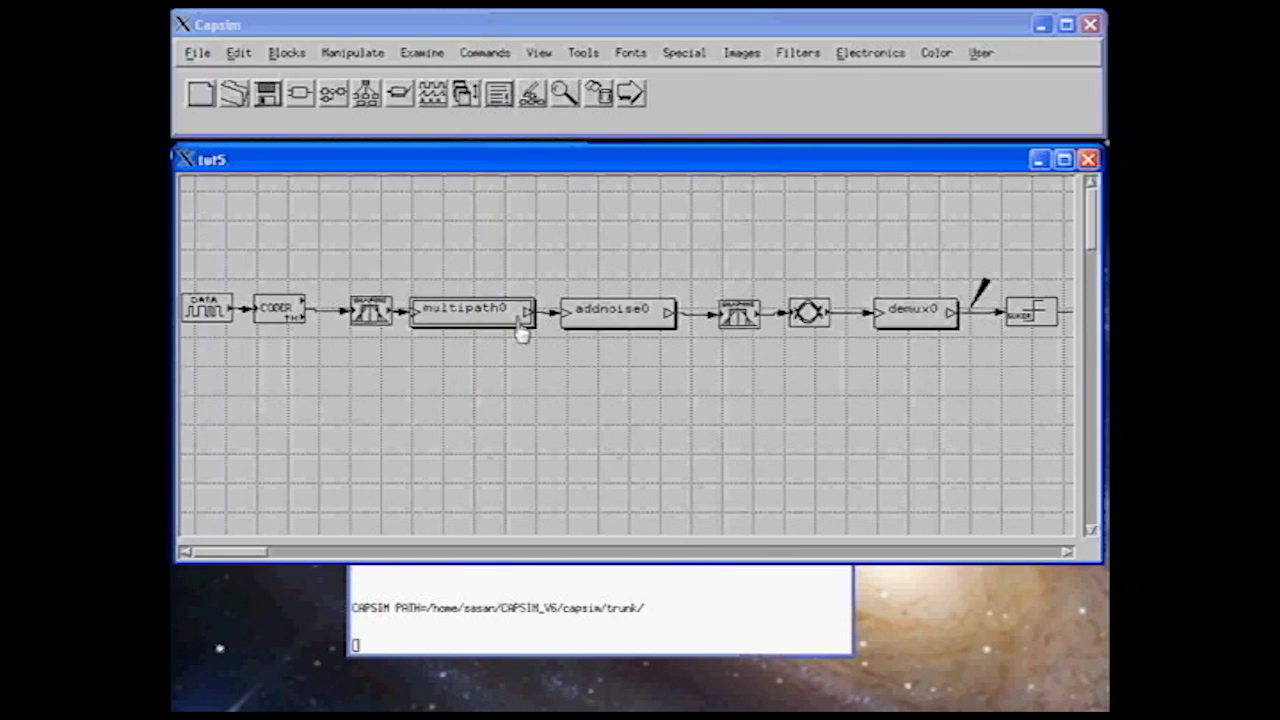
{"action": "left_click", "coordinate": [622, 220]}
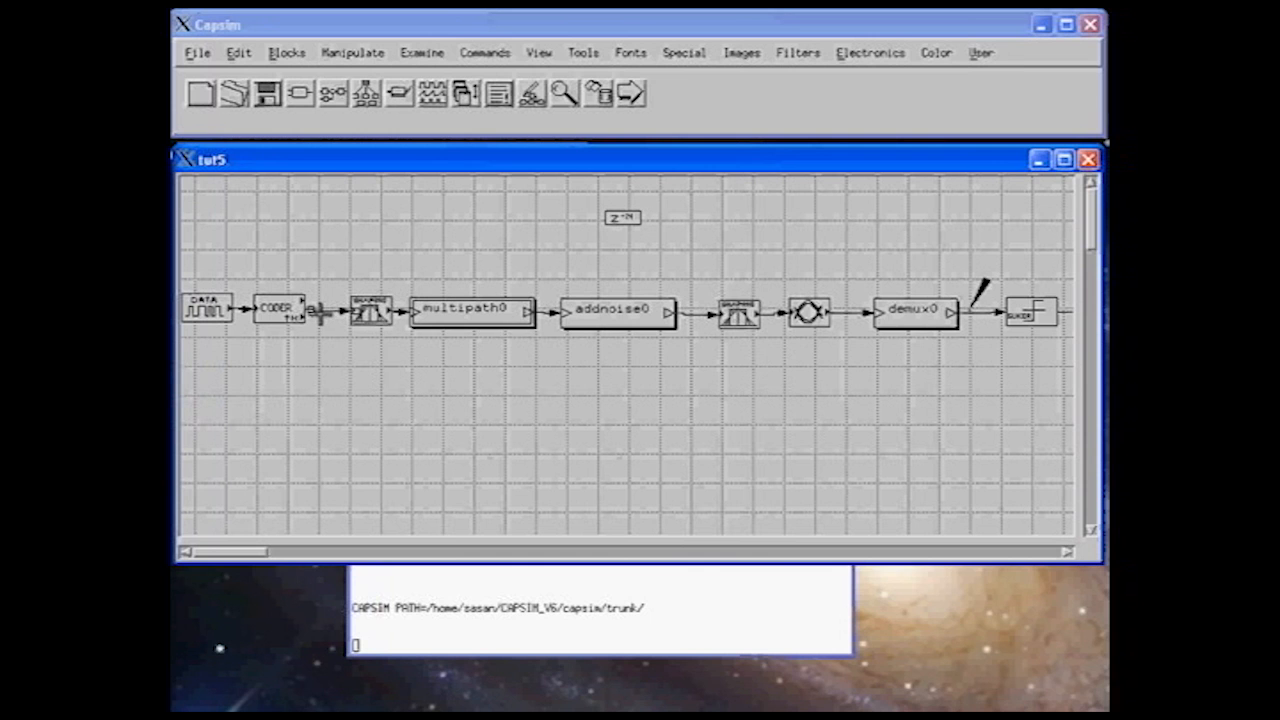
Connect an output of the coder block to the input of the delay block.
{"action": "right_click", "coordinate": [291, 307]}
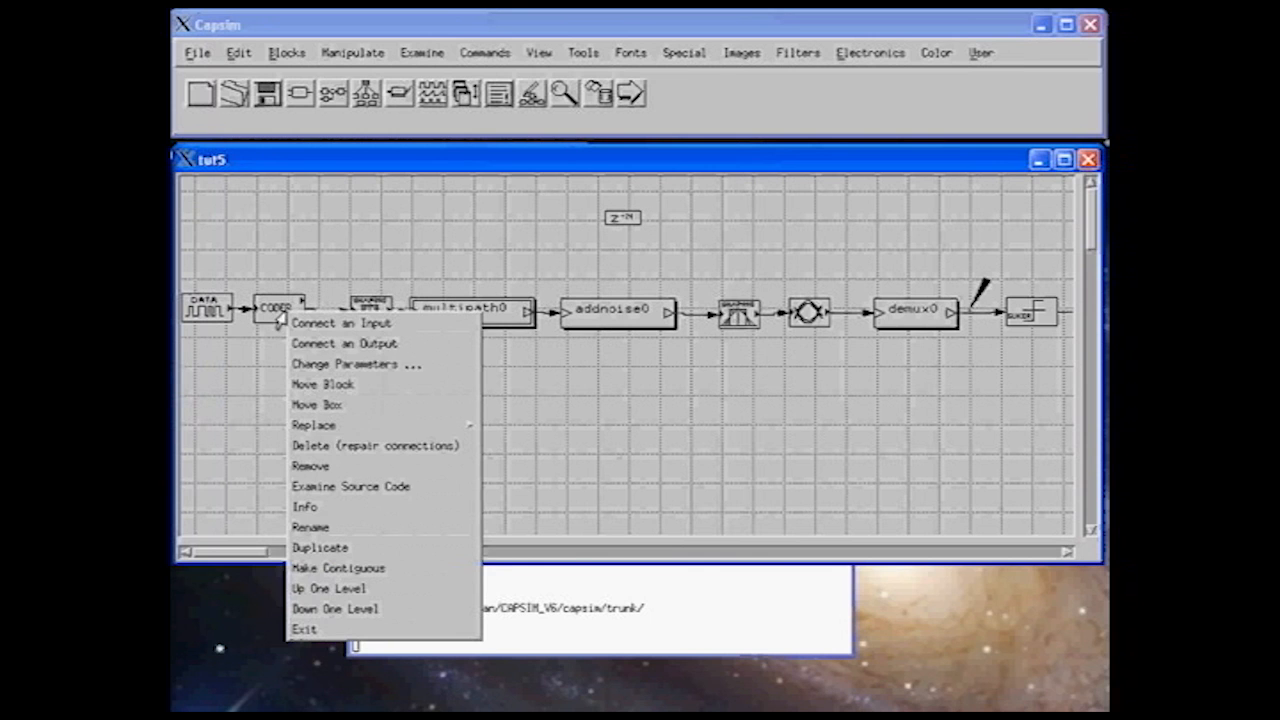
{"action": "left_click", "coordinate": [303, 343]}
{"action": "left_click", "coordinate": [619, 218]}
Set the delay block's number of samples to delay to 12 and accept it.
{"action": "right_click", "coordinate": [619, 218]}
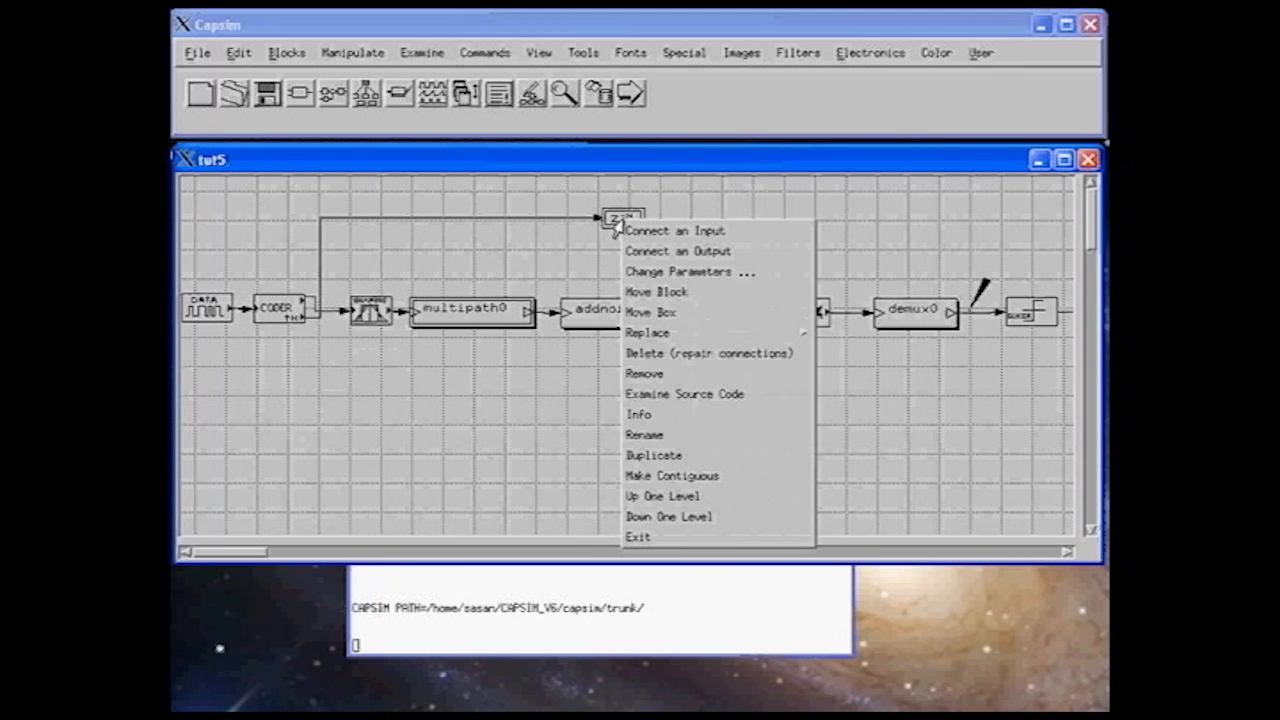
{"action": "left_click", "coordinate": [630, 272]}
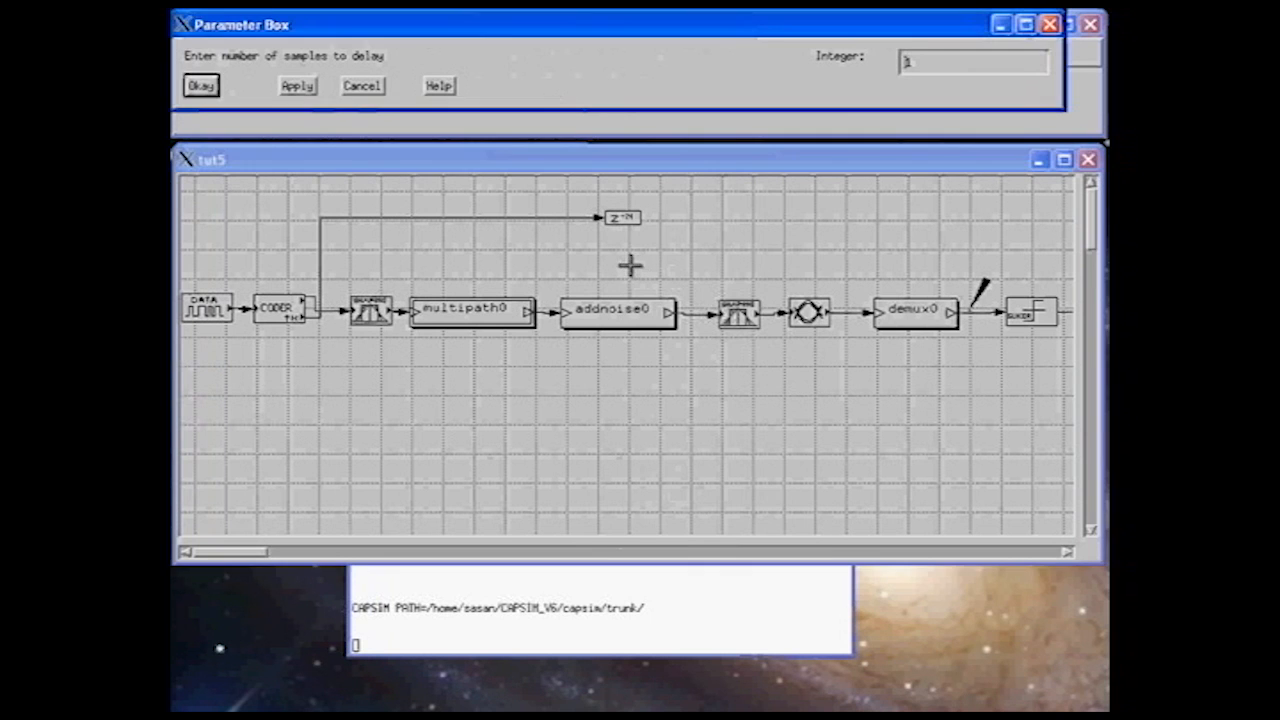
{"action": "left_click", "coordinate": [920, 68]}
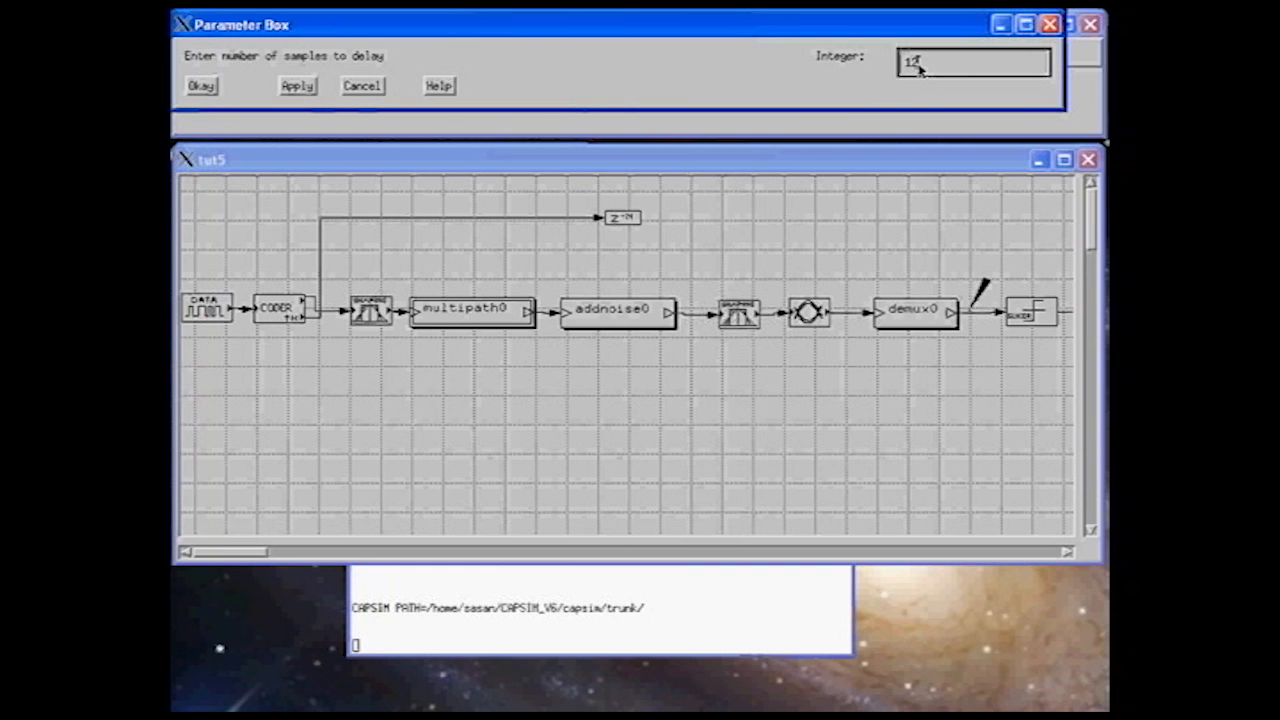
{"action": "left_click", "coordinate": [203, 86]}
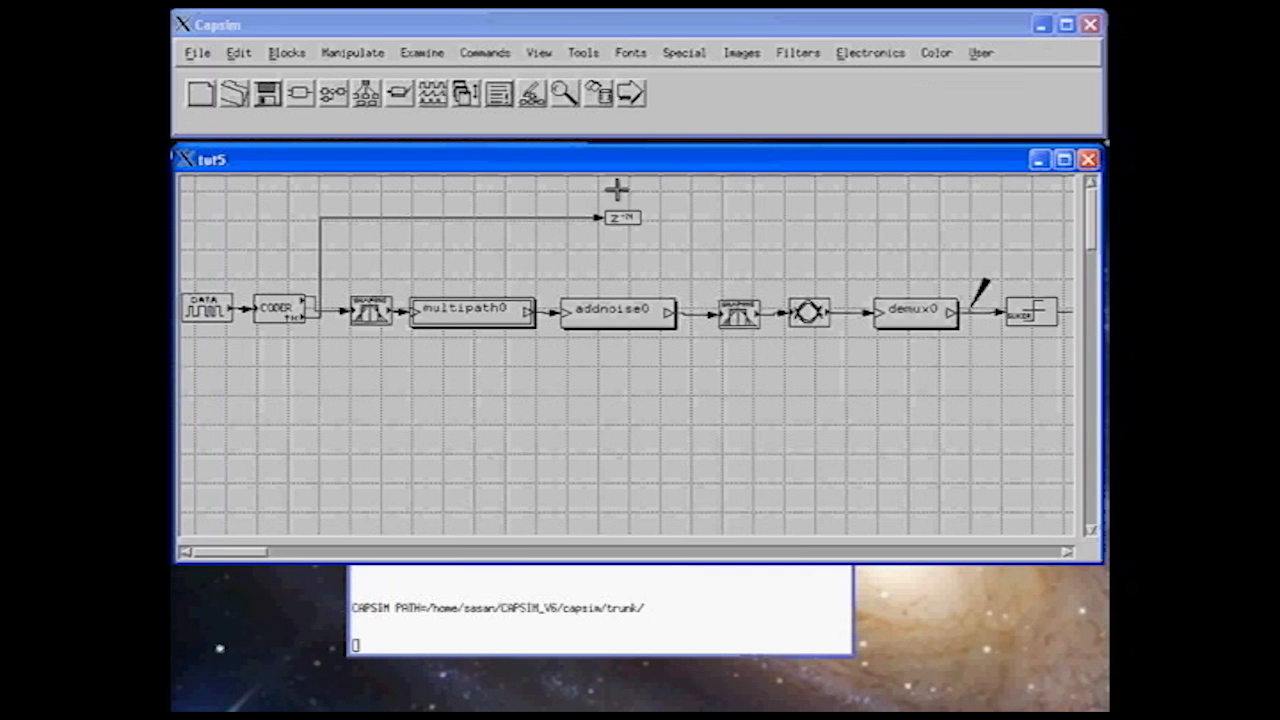
Connect the outputs of the delay block and xplot0 to the inputs of ecountfap0.
{"action": "left_click_drag", "start_coordinate": [240, 556], "coordinate": [270, 560]}
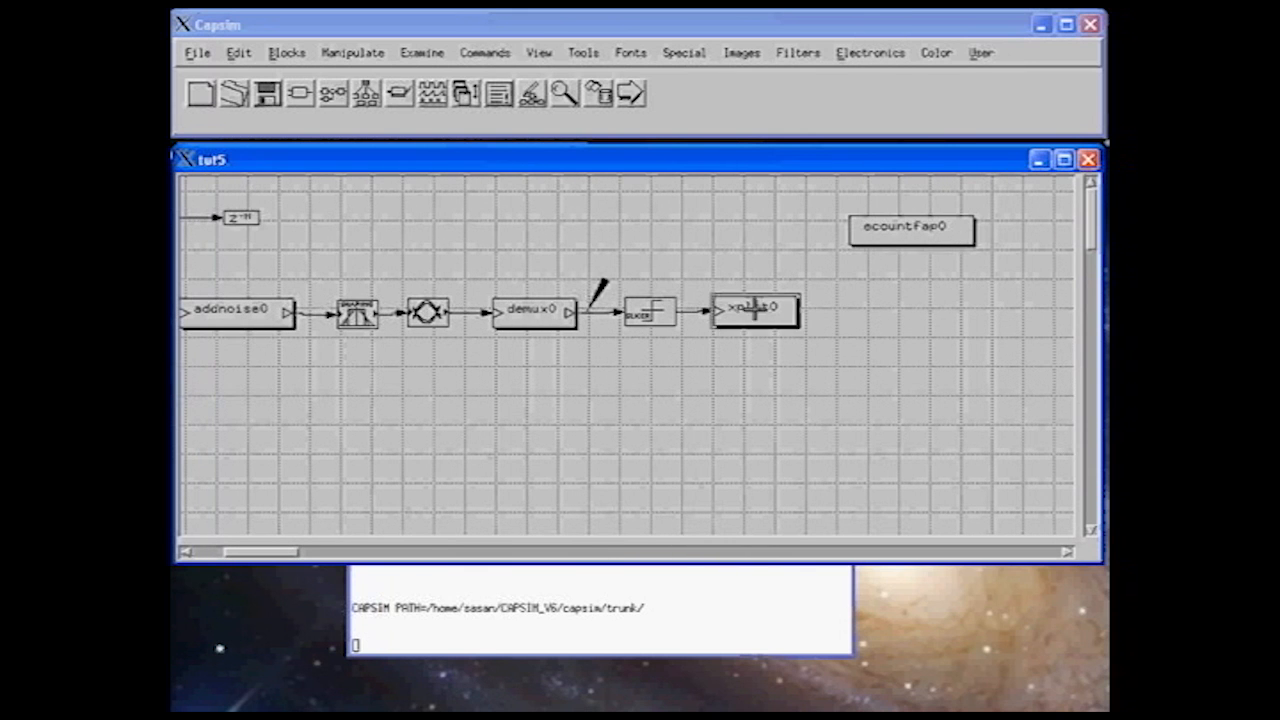
{"action": "right_click", "coordinate": [236, 217]}
{"action": "left_click", "coordinate": [255, 256]}
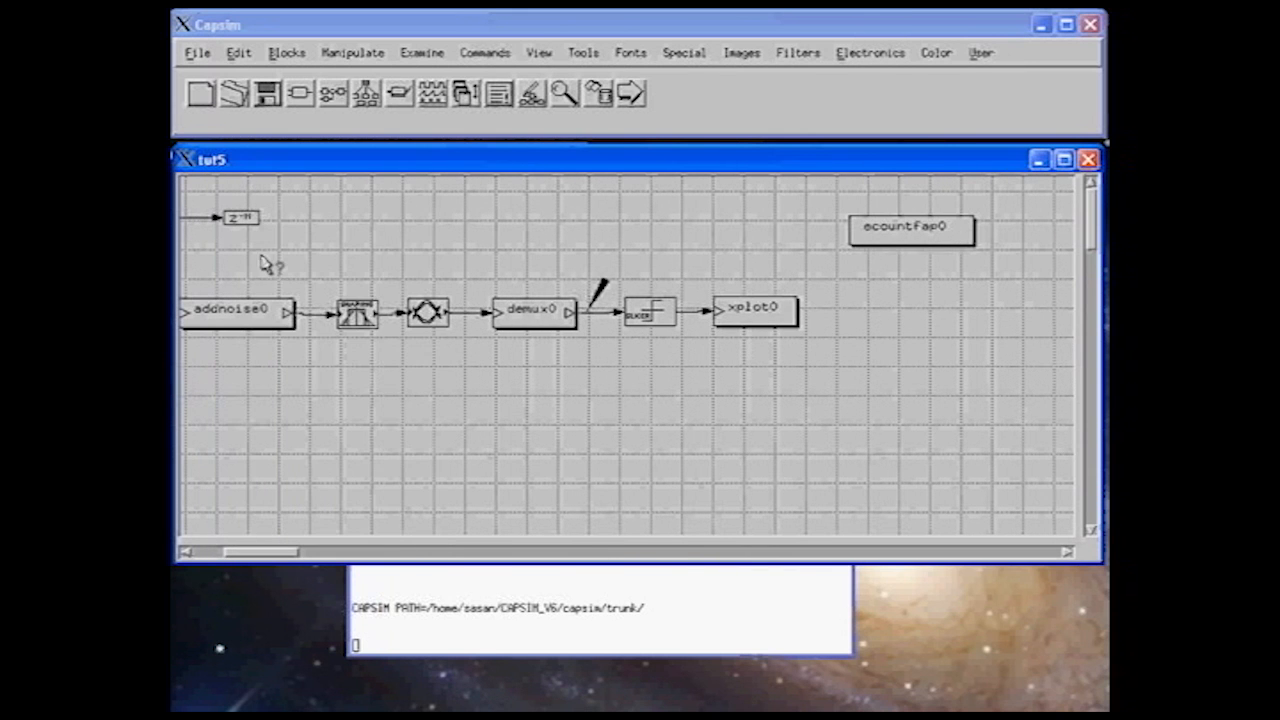
{"action": "left_click", "coordinate": [893, 228]}
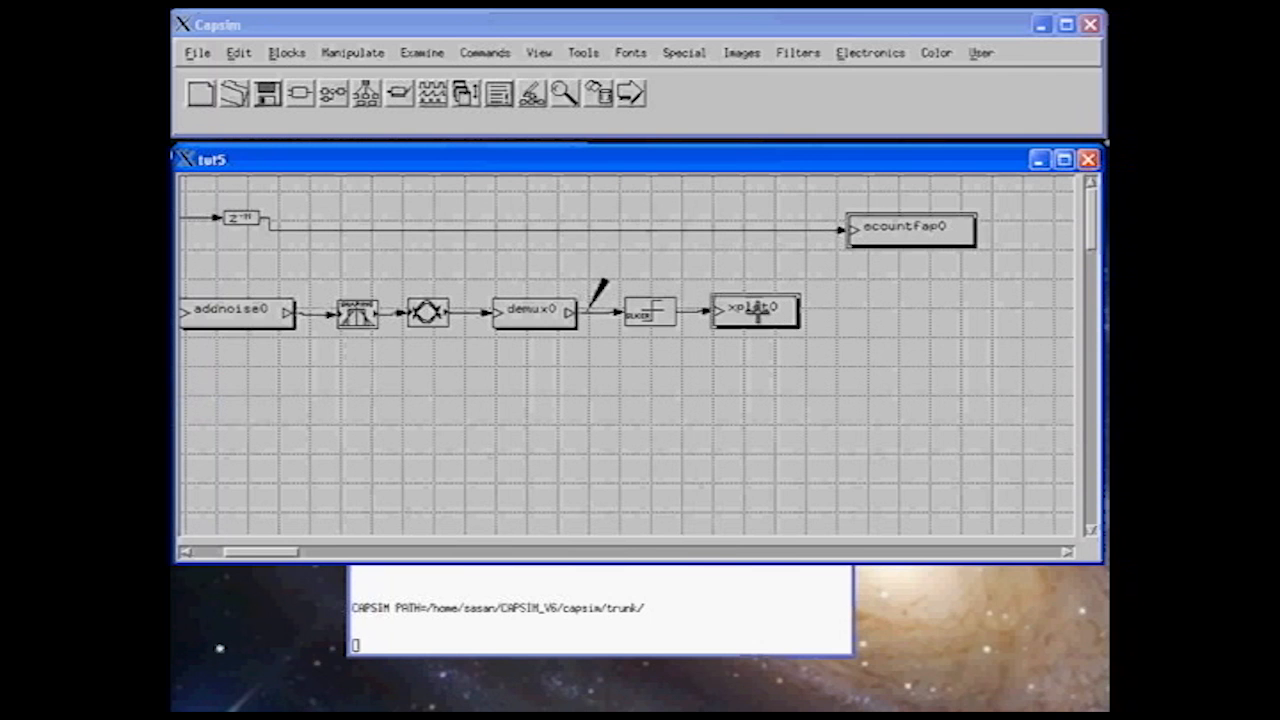
{"action": "right_click", "coordinate": [760, 314]}
{"action": "left_click", "coordinate": [779, 345]}
{"action": "left_click", "coordinate": [878, 236]}
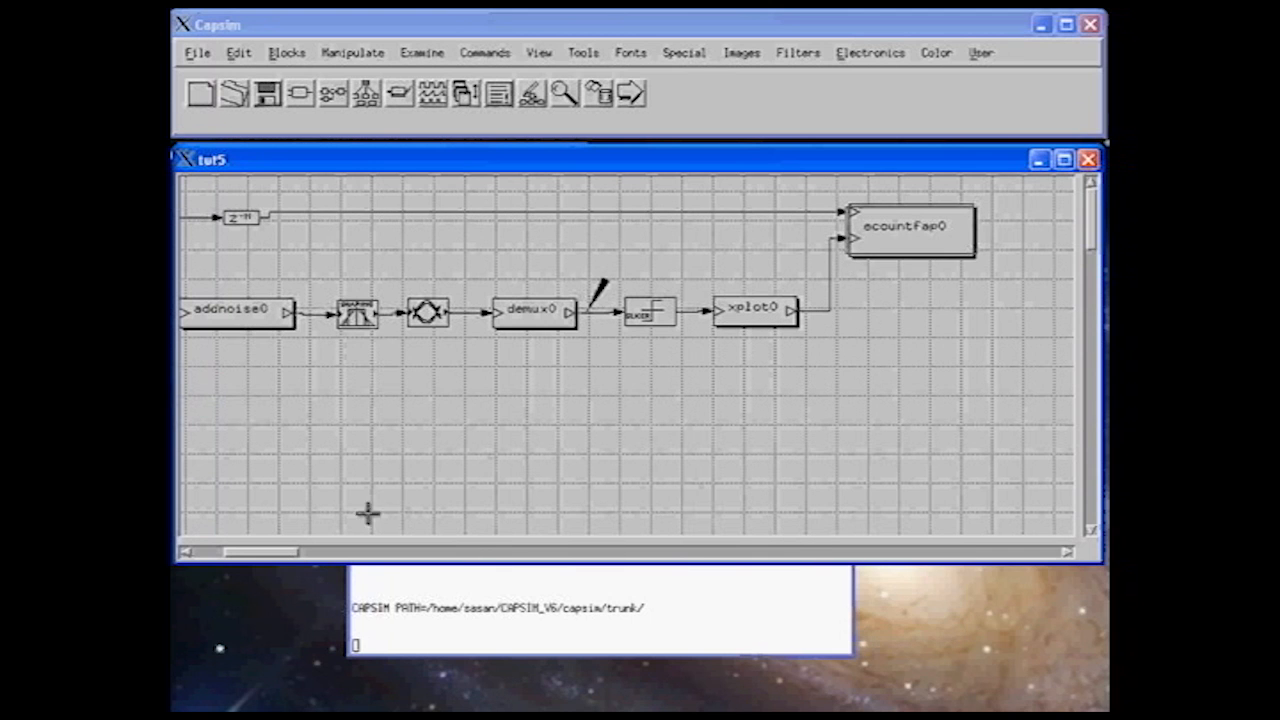
Save the topology as tut6, and check the parameters of addnoise0 without changing them.
{"action": "left_click_drag", "start_coordinate": [285, 558], "coordinate": [232, 563]}
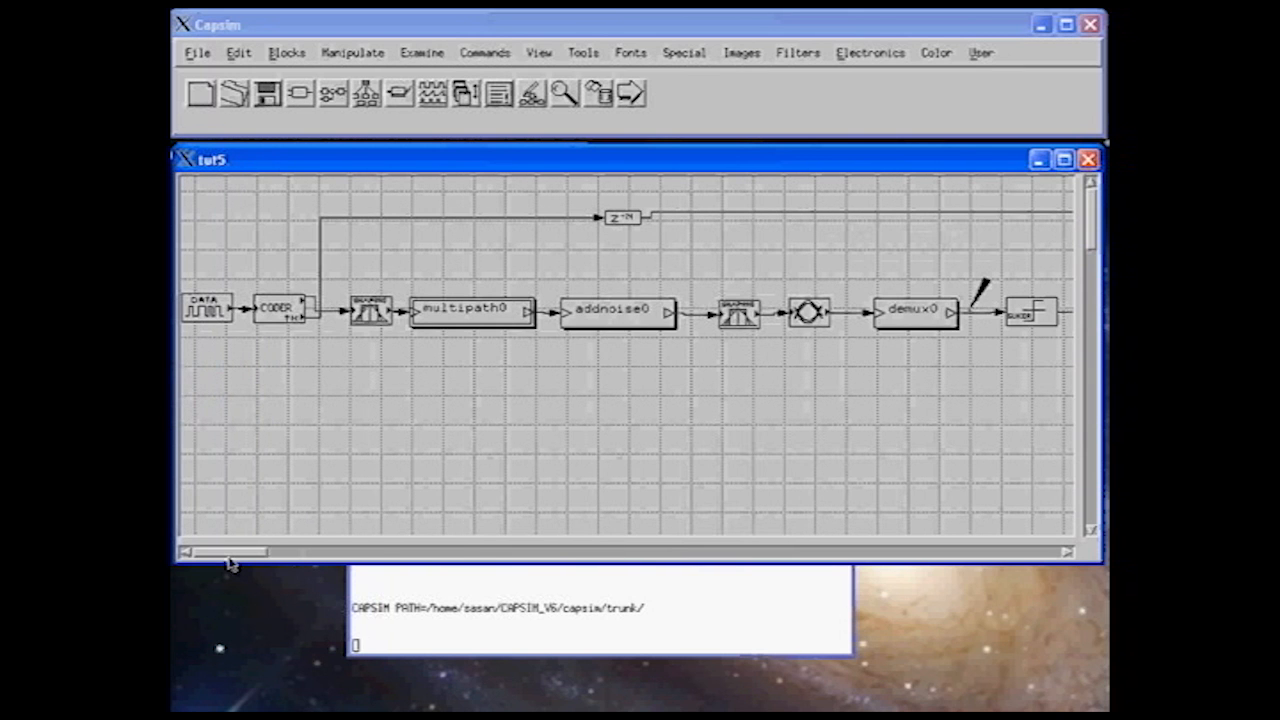
{"action": "left_click", "coordinate": [273, 100]}
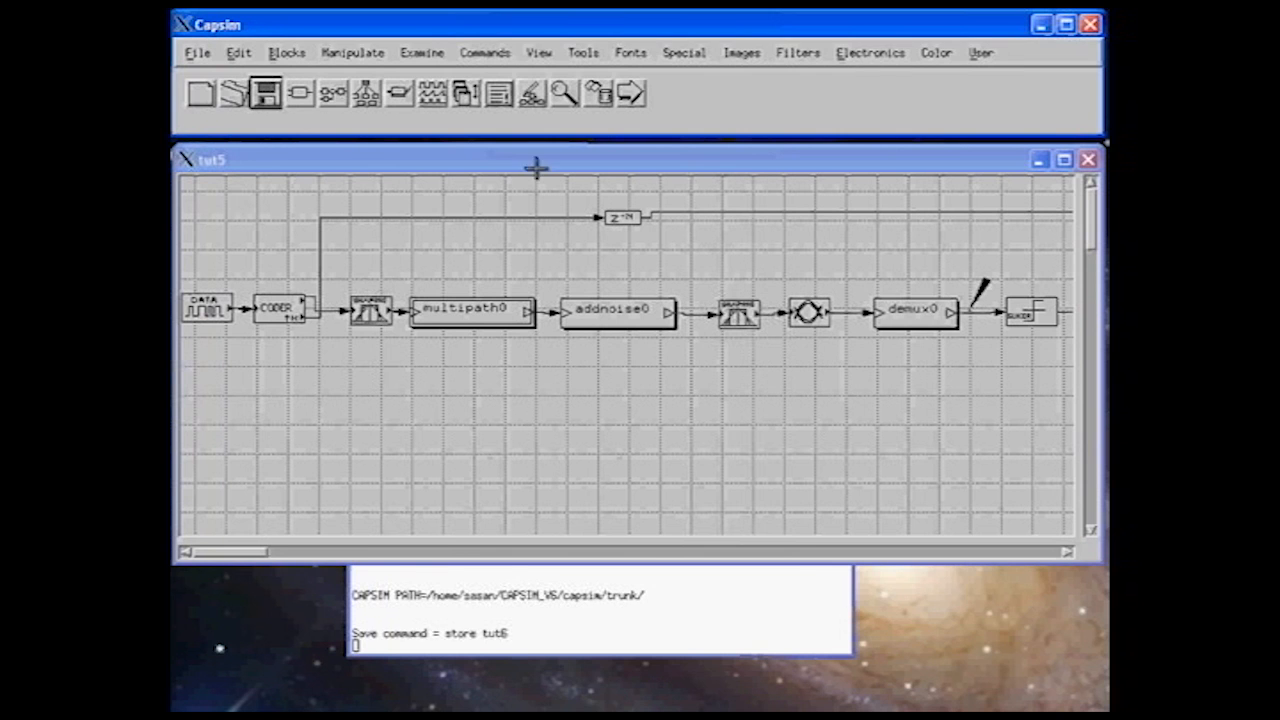
{"action": "right_click", "coordinate": [602, 314]}
{"action": "left_click", "coordinate": [615, 358]}
{"action": "left_click", "coordinate": [362, 121]}
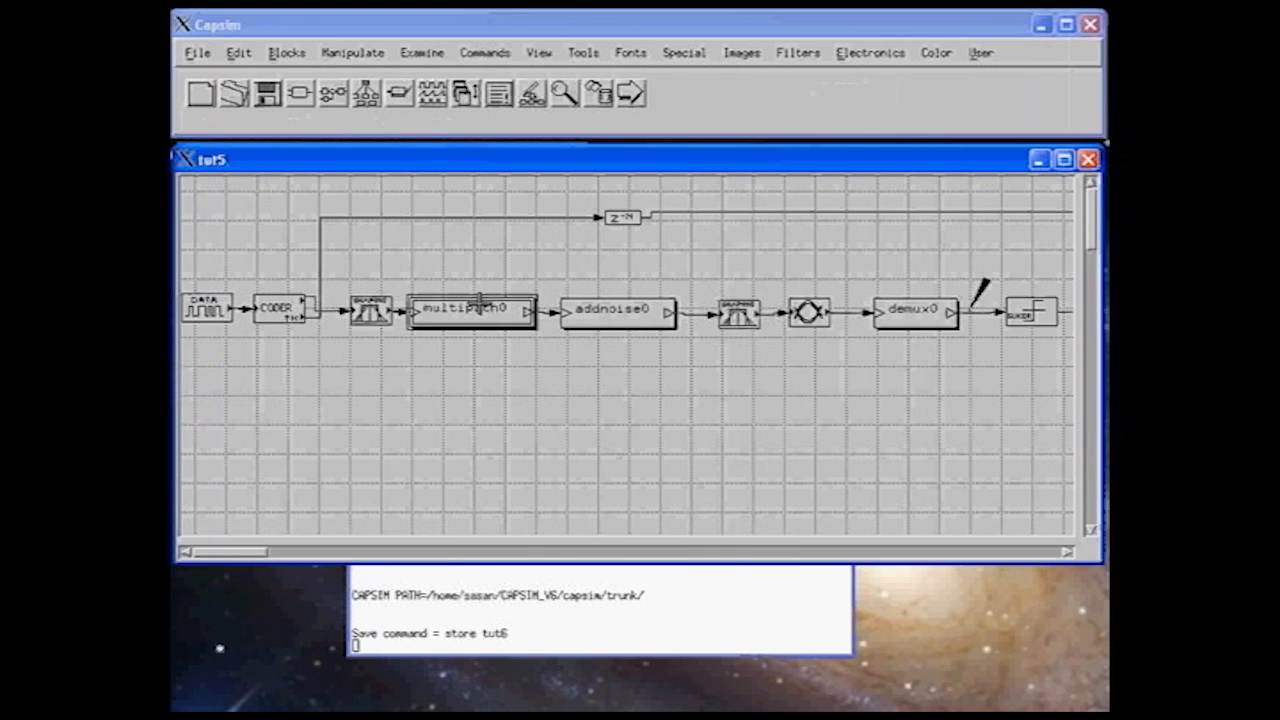
Run the simulation of the completed topology and close the slicer plot.
{"action": "left_click_drag", "start_coordinate": [248, 558], "coordinate": [264, 559]}
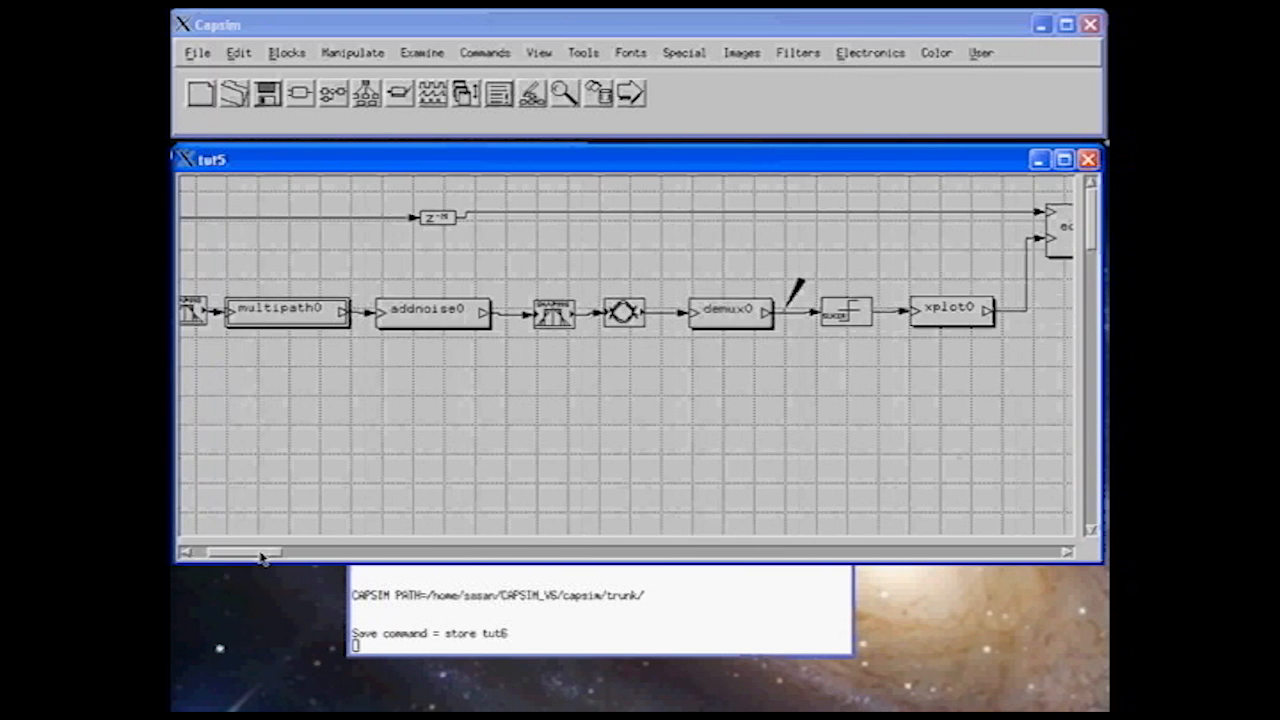
{"action": "left_click", "coordinate": [630, 93]}
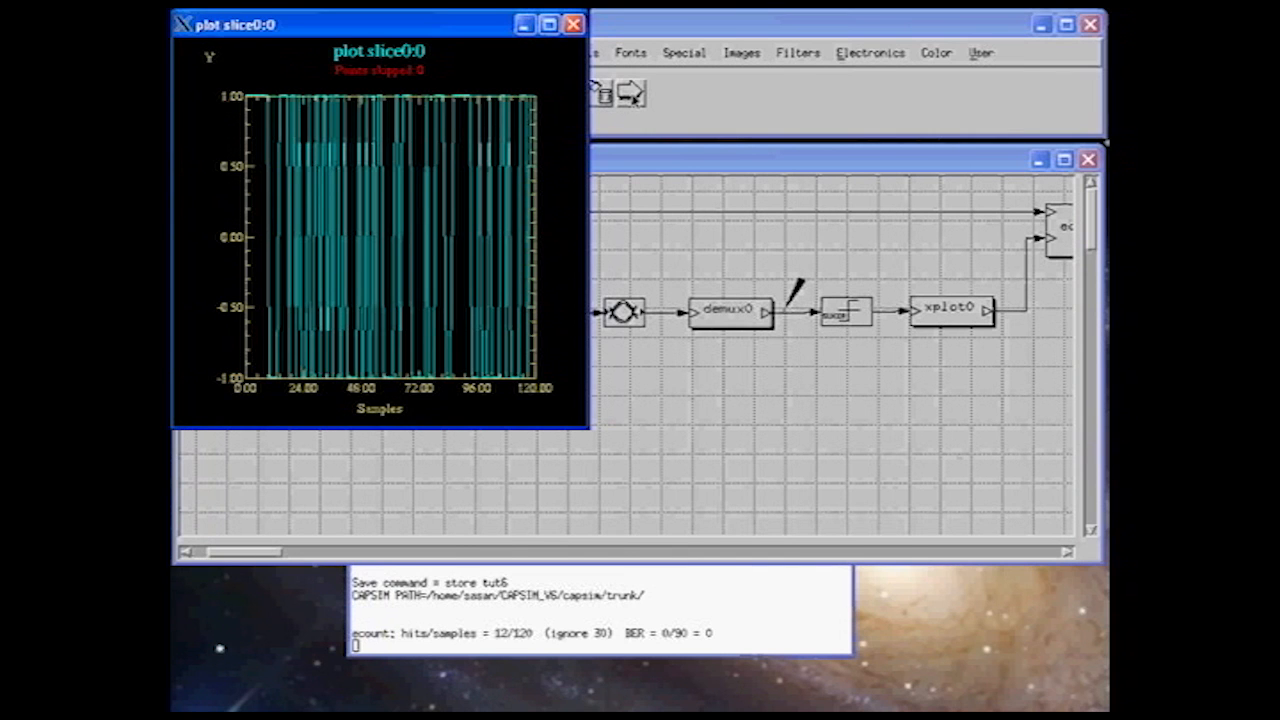
{"action": "left_click", "coordinate": [573, 23]}
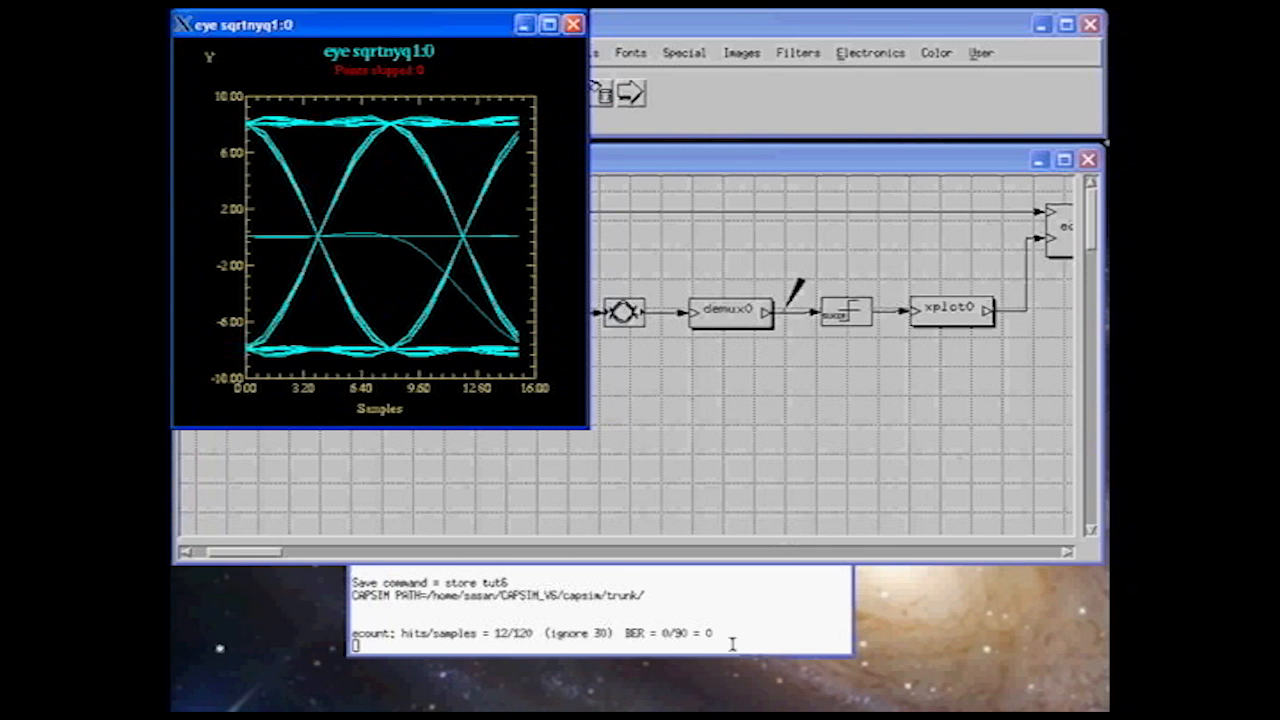
Examine the reported error count, ignored samples and bit error rate in the terminal, and close the eye diagram.
{"action": "left_click", "coordinate": [632, 630]}
{"action": "left_click_drag", "start_coordinate": [626, 632], "coordinate": [717, 633]}
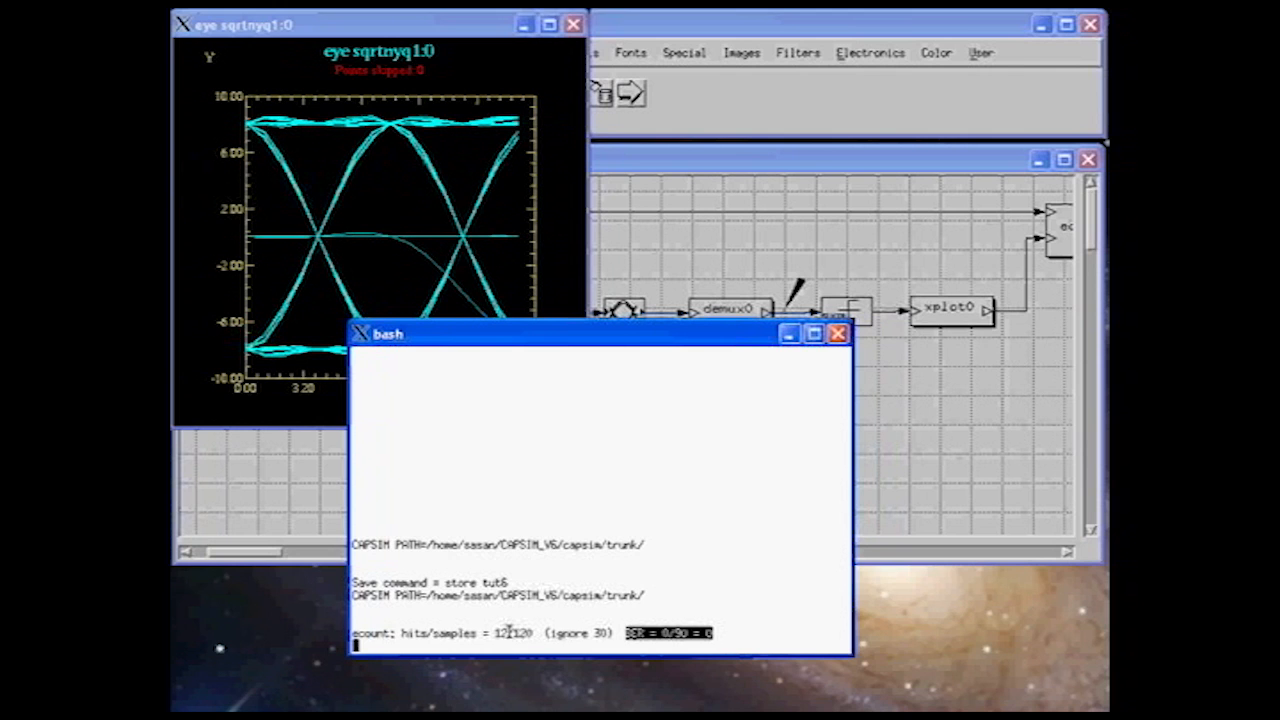
{"action": "left_click_drag", "start_coordinate": [608, 633], "coordinate": [552, 632]}
{"action": "left_click", "coordinate": [667, 625]}
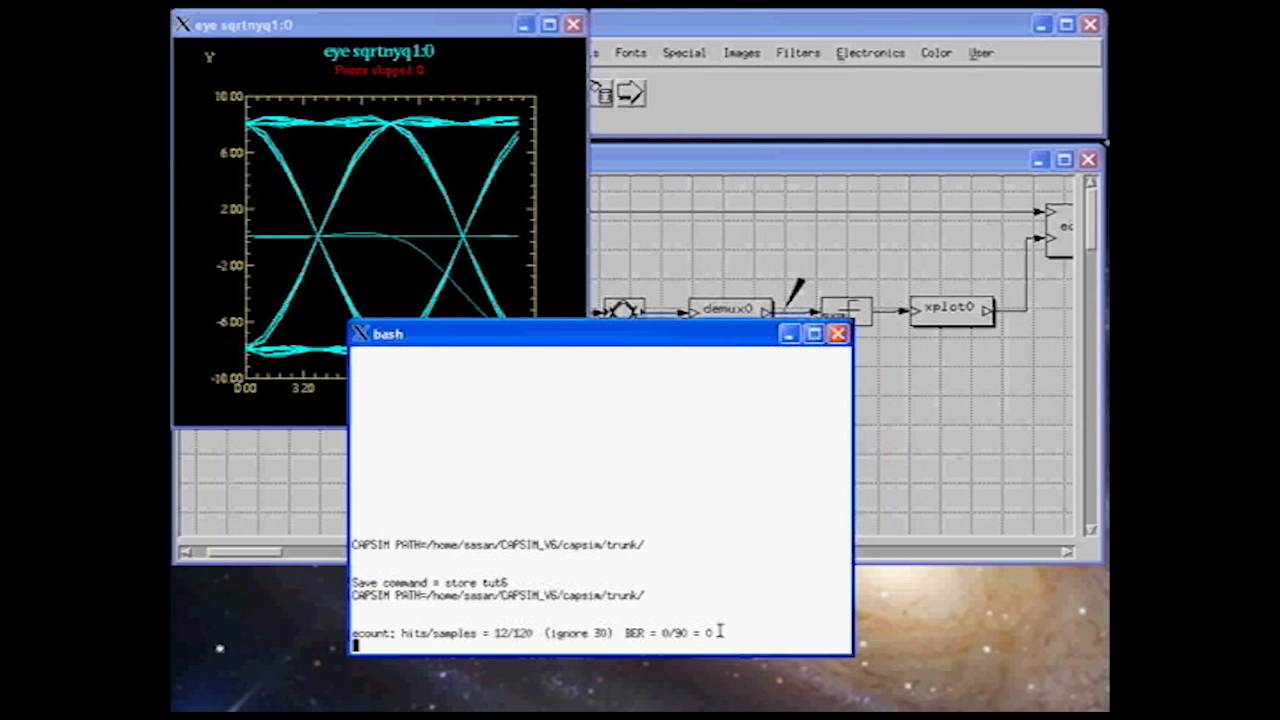
{"action": "left_click", "coordinate": [665, 172]}
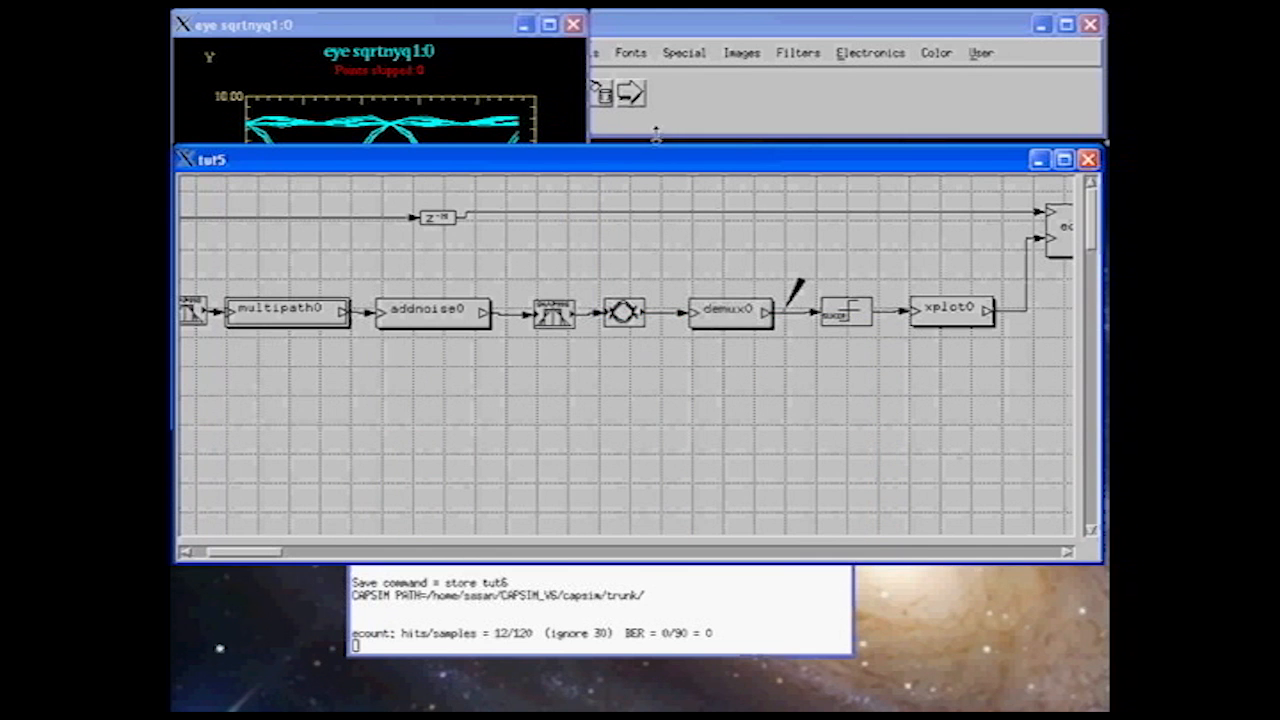
{"action": "left_click", "coordinate": [573, 24]}
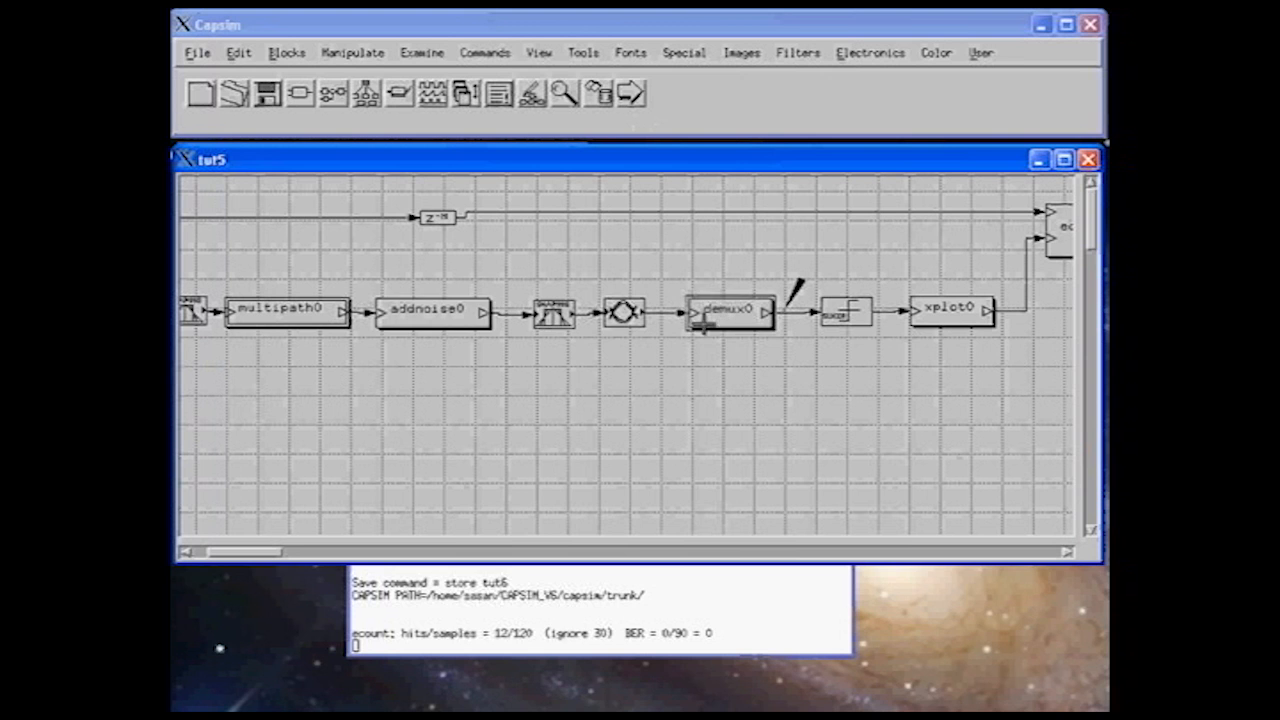
Change the noise power of addnoise0 and accept its parameters.
{"action": "right_click", "coordinate": [438, 322]}
{"action": "left_click", "coordinate": [474, 374]}
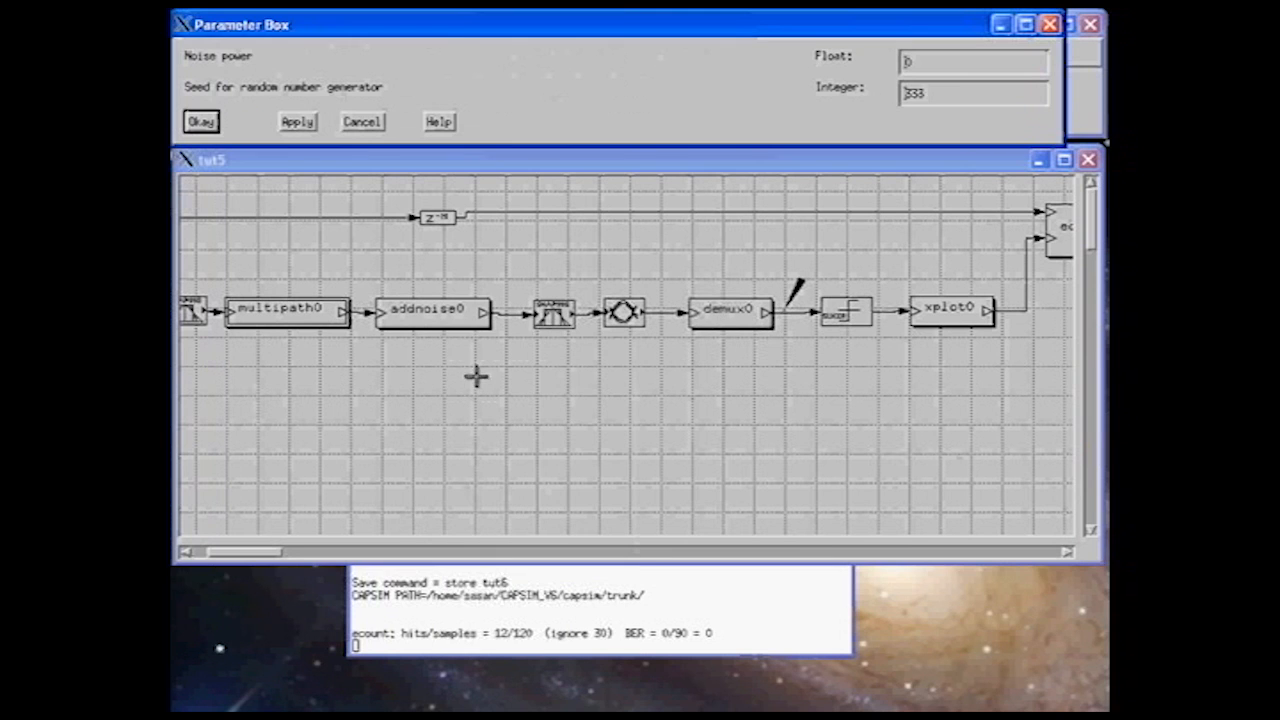
{"action": "left_click", "coordinate": [920, 62]}
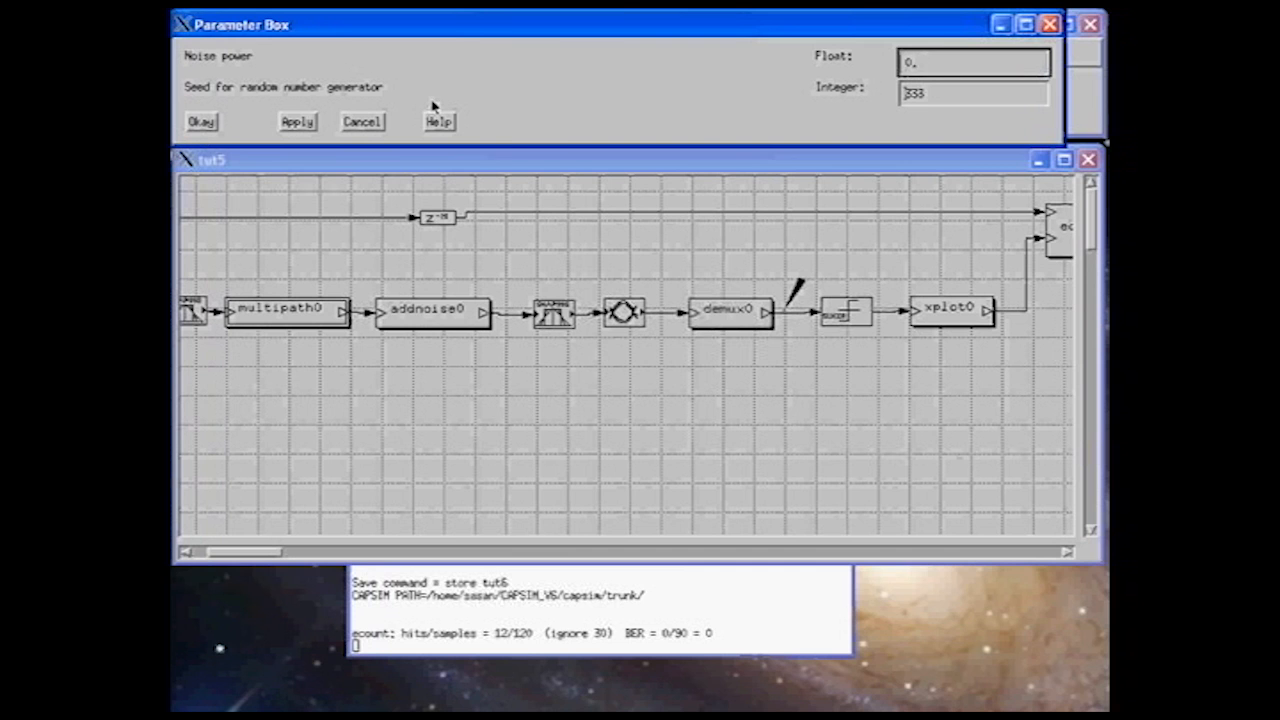
{"action": "left_click", "coordinate": [201, 121]}
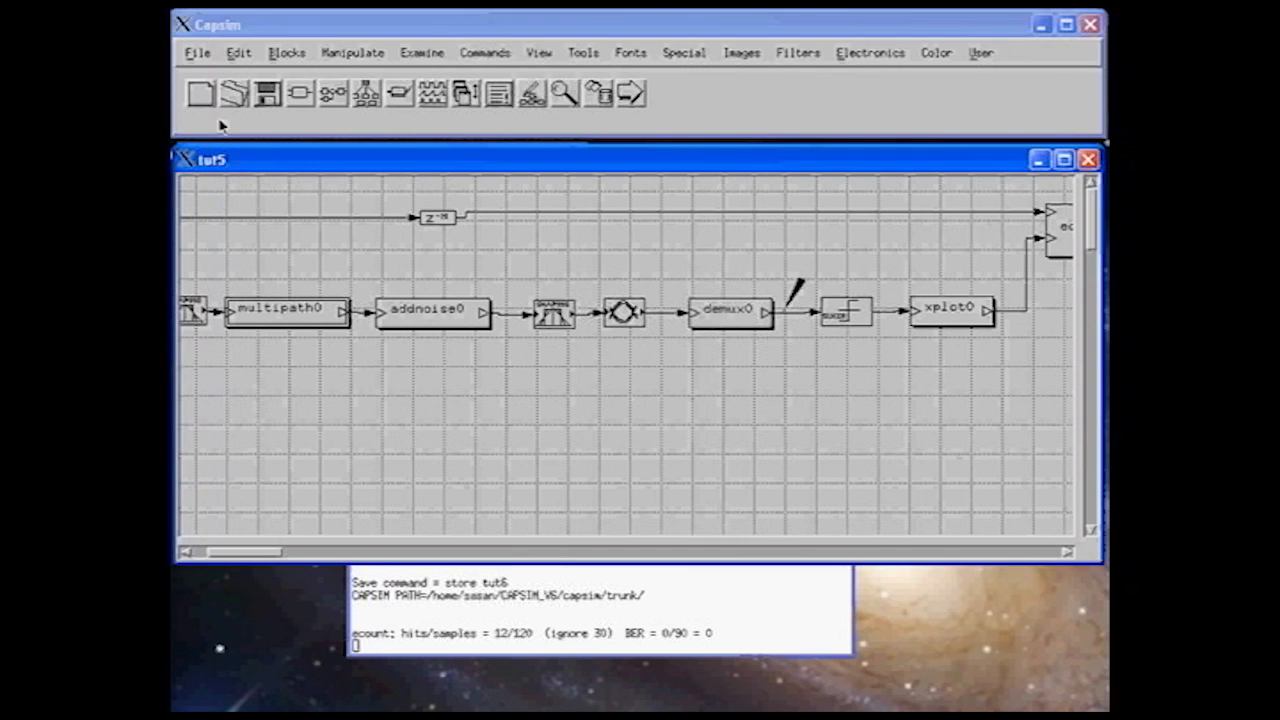
Rerun the simulation and compare the demux0 plot beside the eye diagram with the bit error rate reported in the terminal.
{"action": "left_click", "coordinate": [608, 97]}
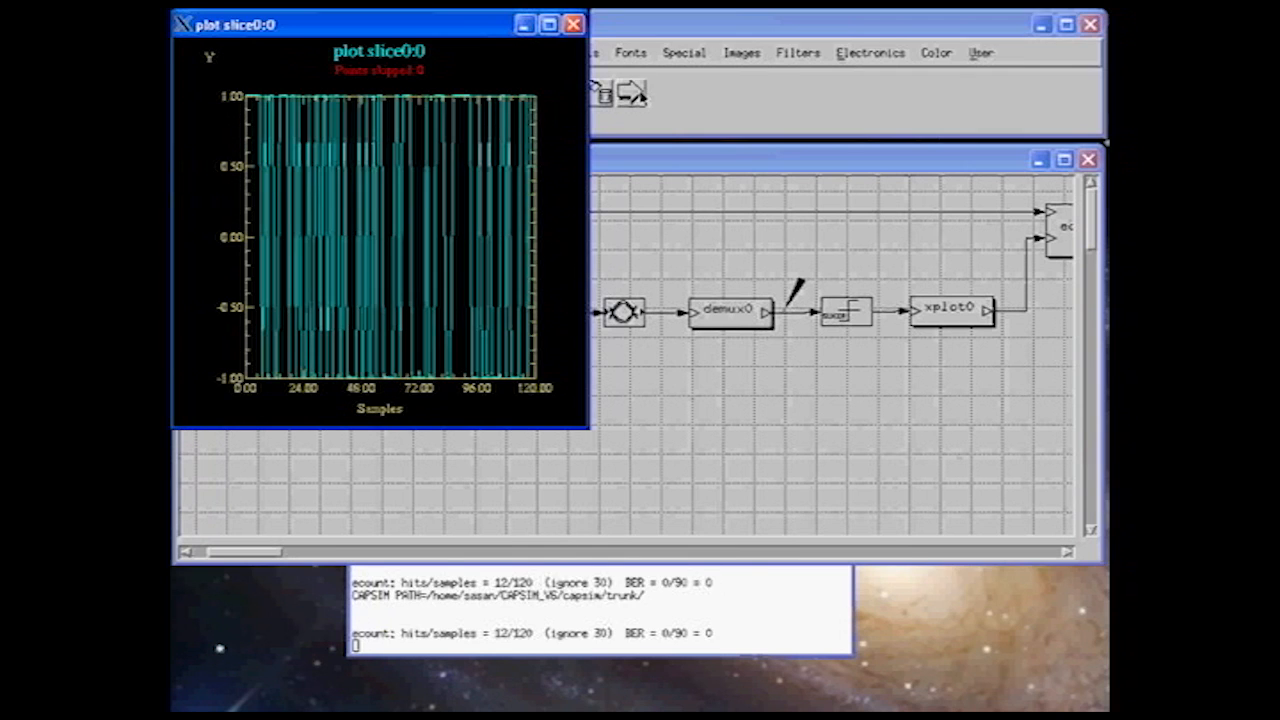
{"action": "left_click", "coordinate": [578, 25]}
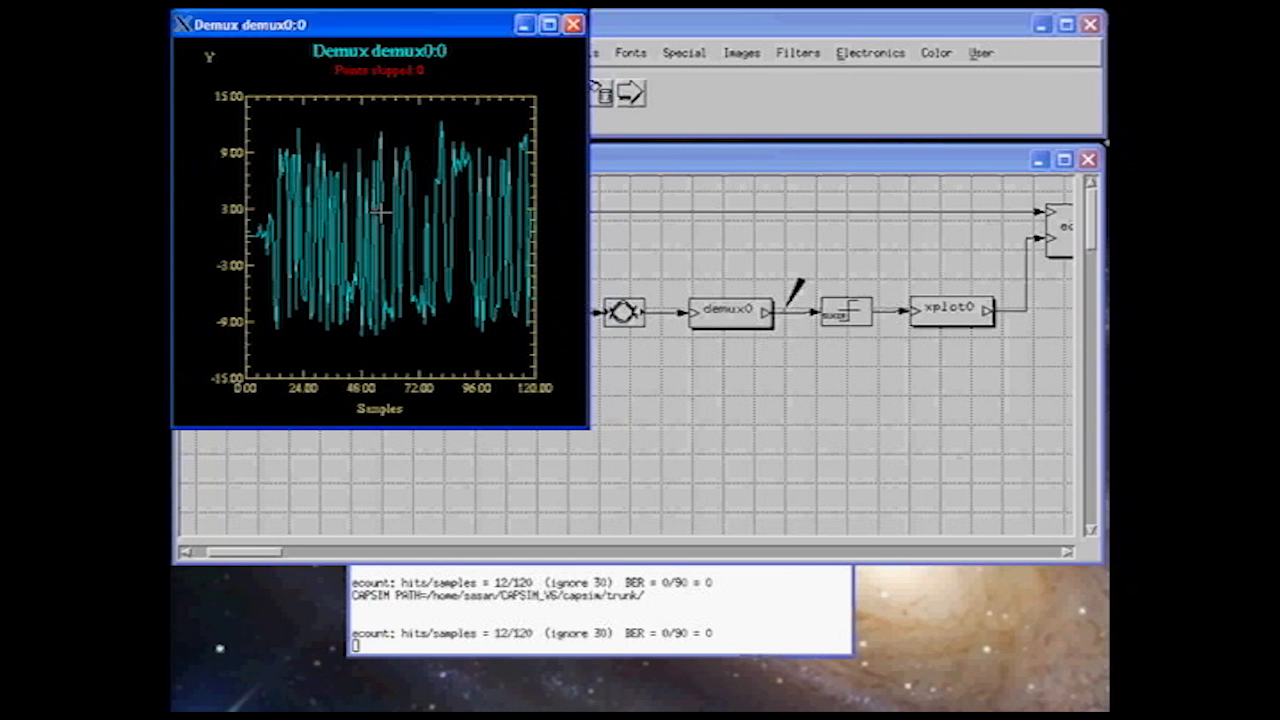
{"action": "left_click_drag", "start_coordinate": [447, 36], "coordinate": [937, 118]}
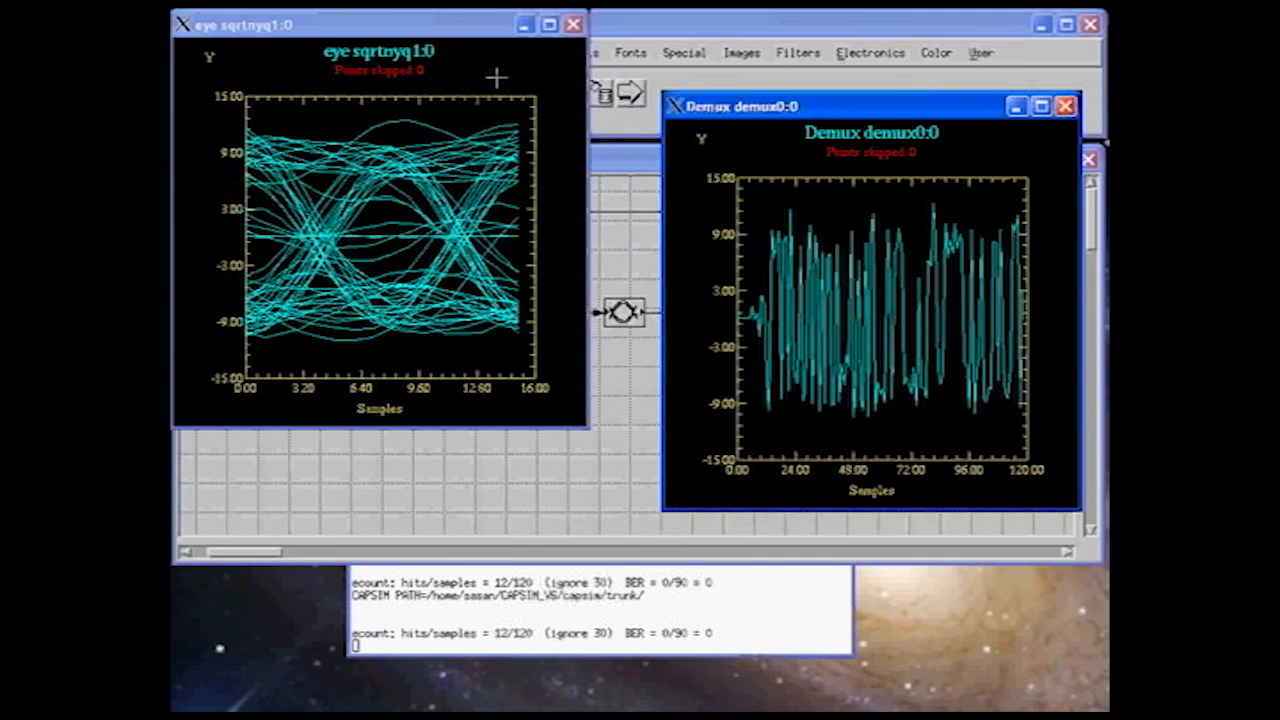
{"action": "left_click", "coordinate": [729, 604]}
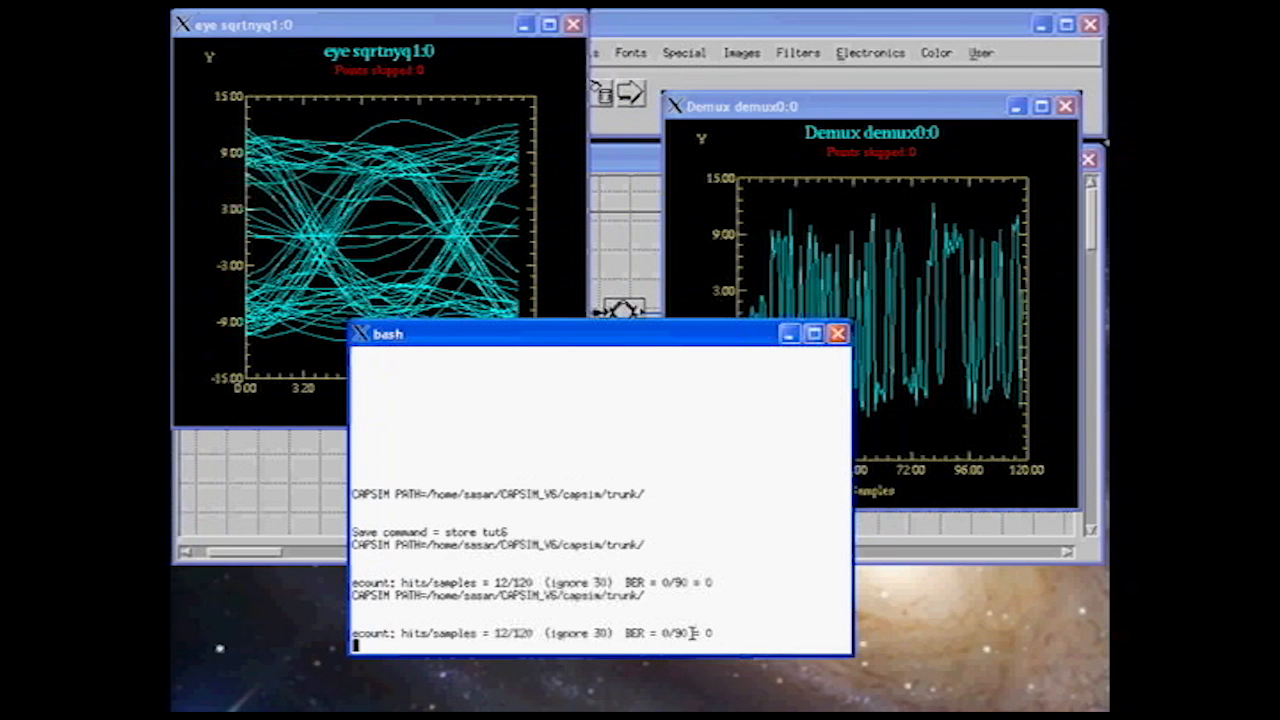
{"action": "left_click_drag", "start_coordinate": [704, 630], "coordinate": [626, 632]}
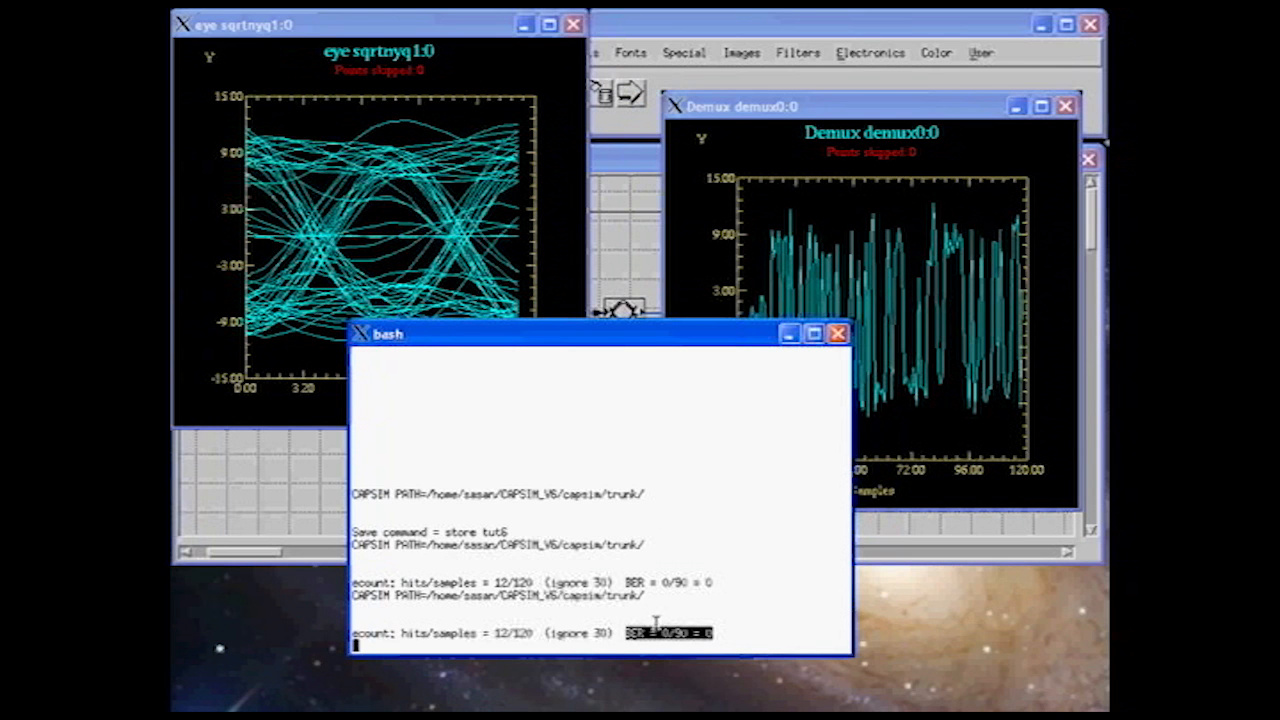
Set the total number of samples output by the DATA source block to 10000 and accept its parameters.
{"action": "left_click", "coordinate": [618, 182]}
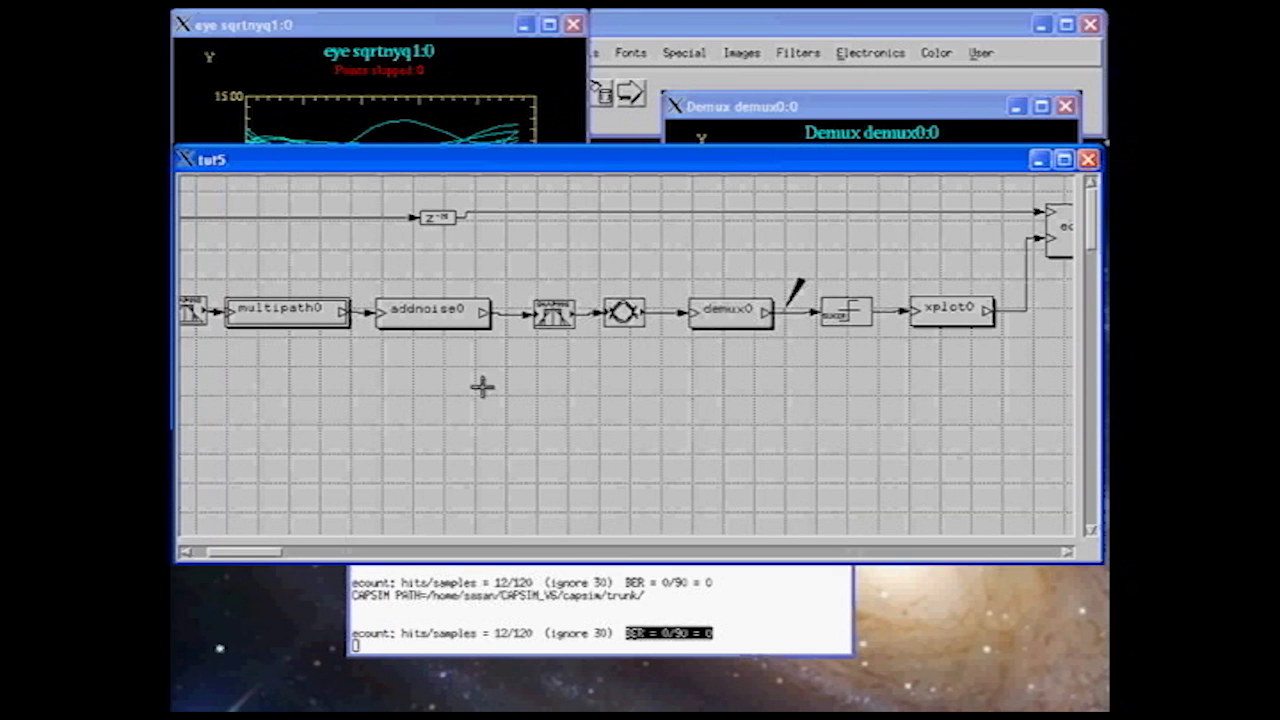
{"action": "left_click_drag", "start_coordinate": [224, 555], "coordinate": [186, 549]}
{"action": "right_click", "coordinate": [215, 328]}
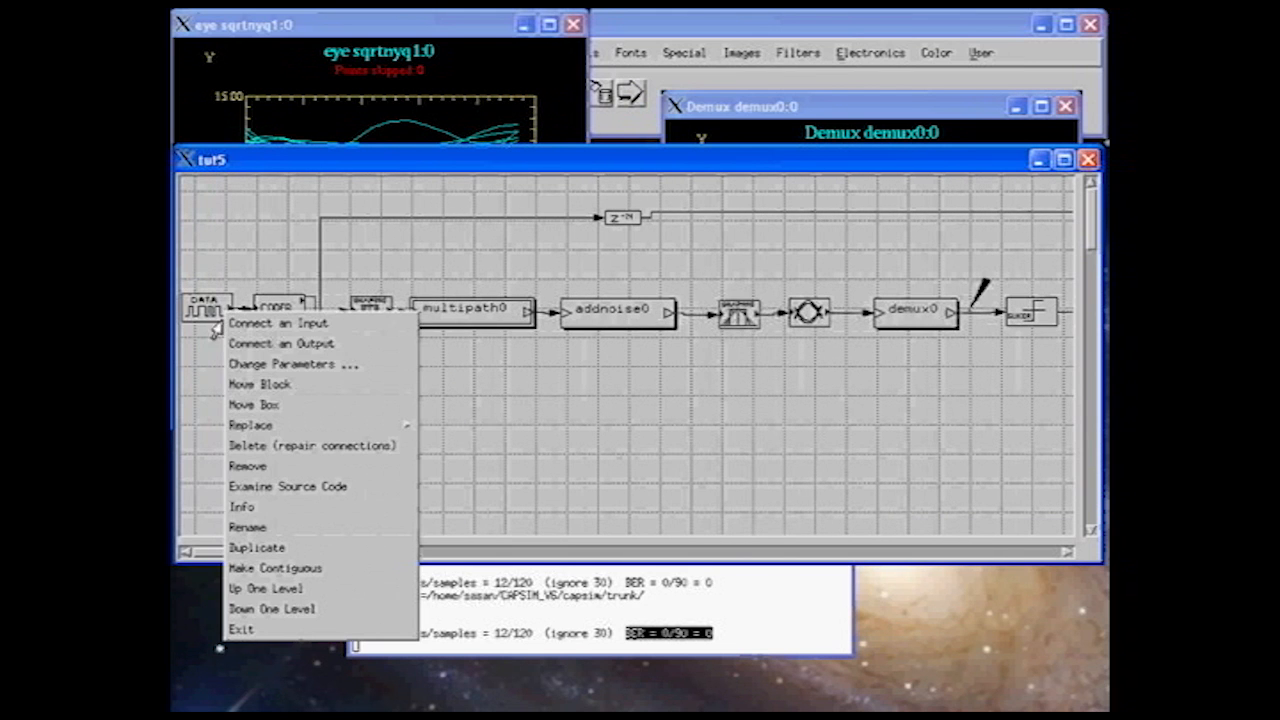
{"action": "left_click", "coordinate": [243, 366]}
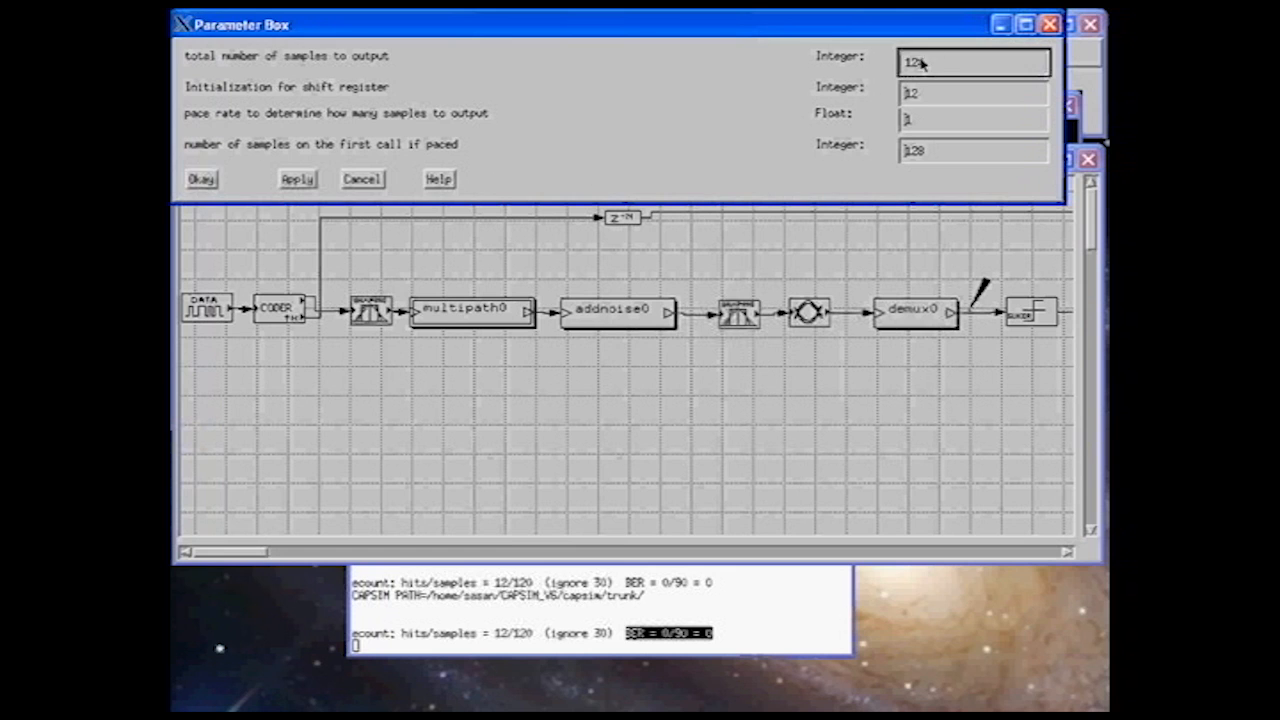
{"action": "left_click_drag", "start_coordinate": [926, 62], "coordinate": [898, 62]}
{"action": "type", "text": "10000"}
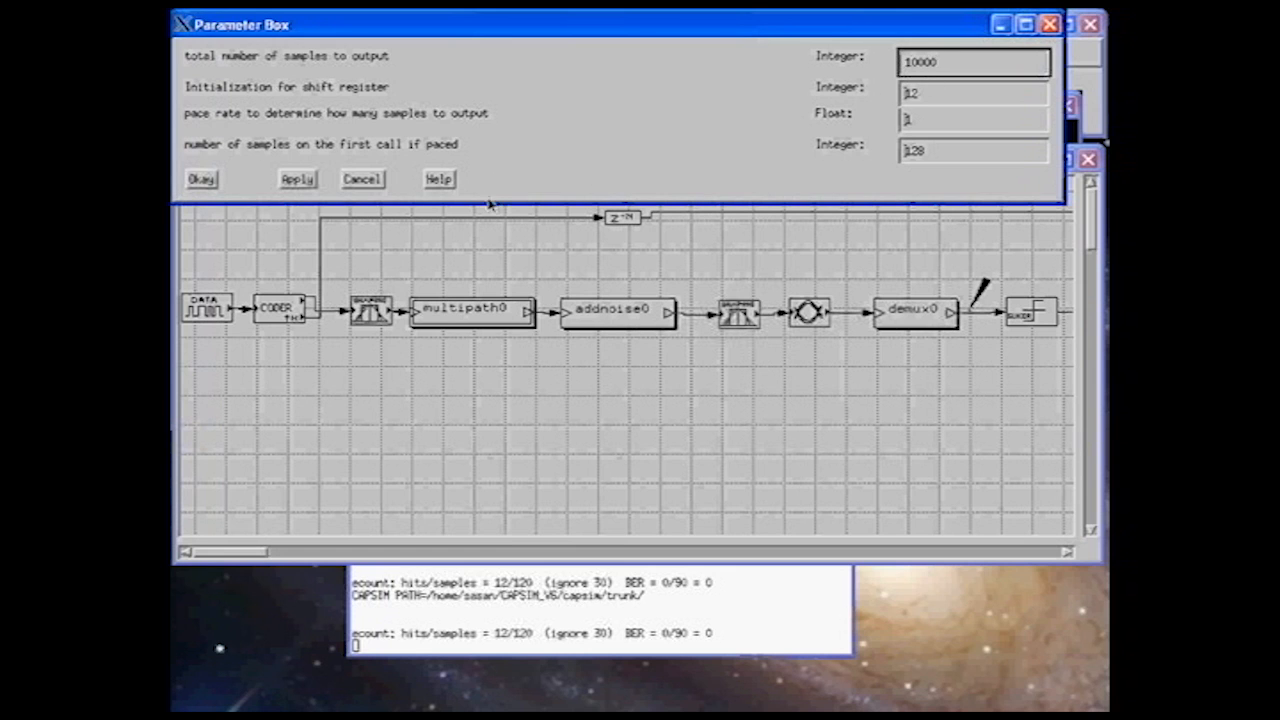
{"action": "left_click", "coordinate": [200, 179]}
Clear the plots of the previous run and rerun the simulation.
{"action": "left_click", "coordinate": [674, 85]}
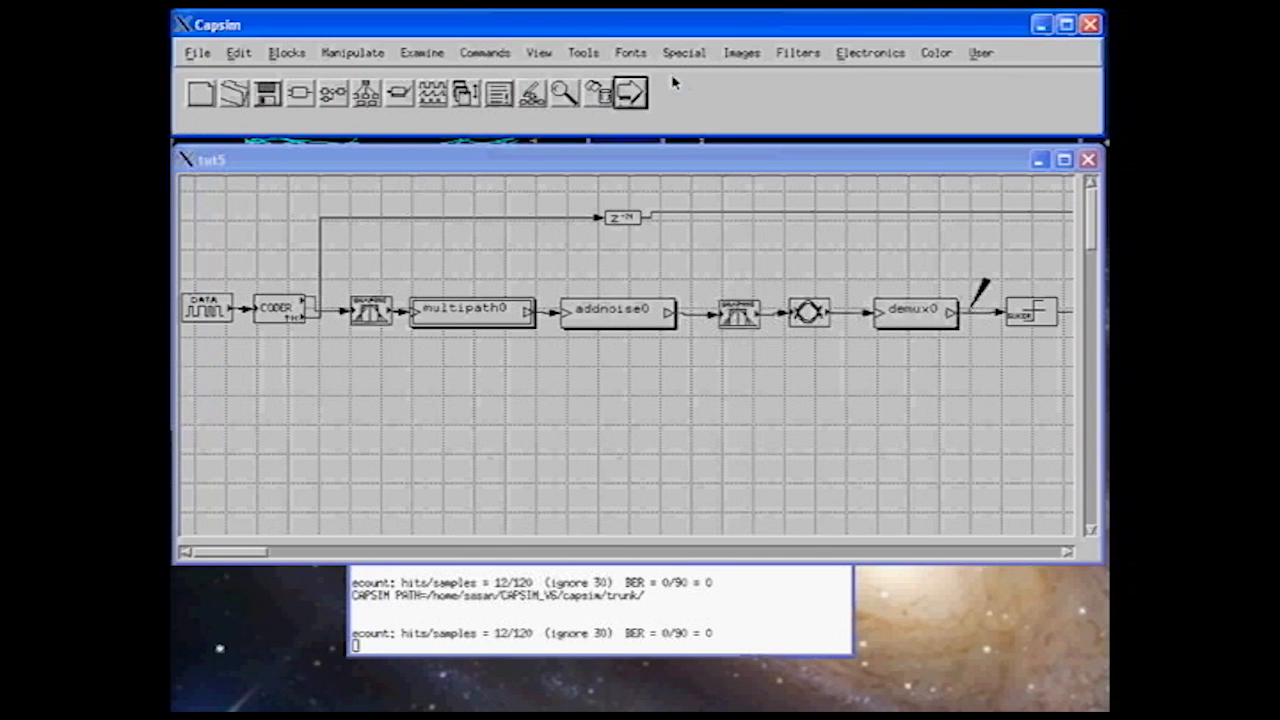
{"action": "left_click", "coordinate": [597, 93]}
{"action": "left_click", "coordinate": [232, 121]}
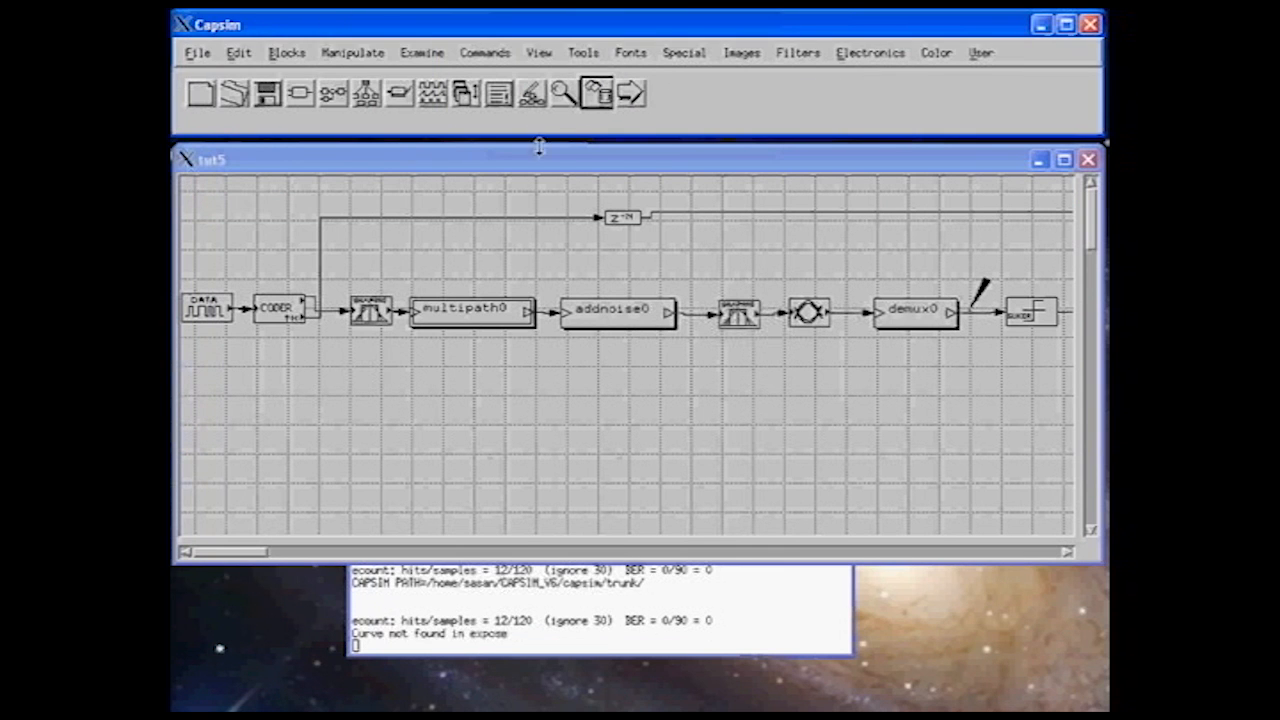
{"action": "left_click", "coordinate": [638, 99]}
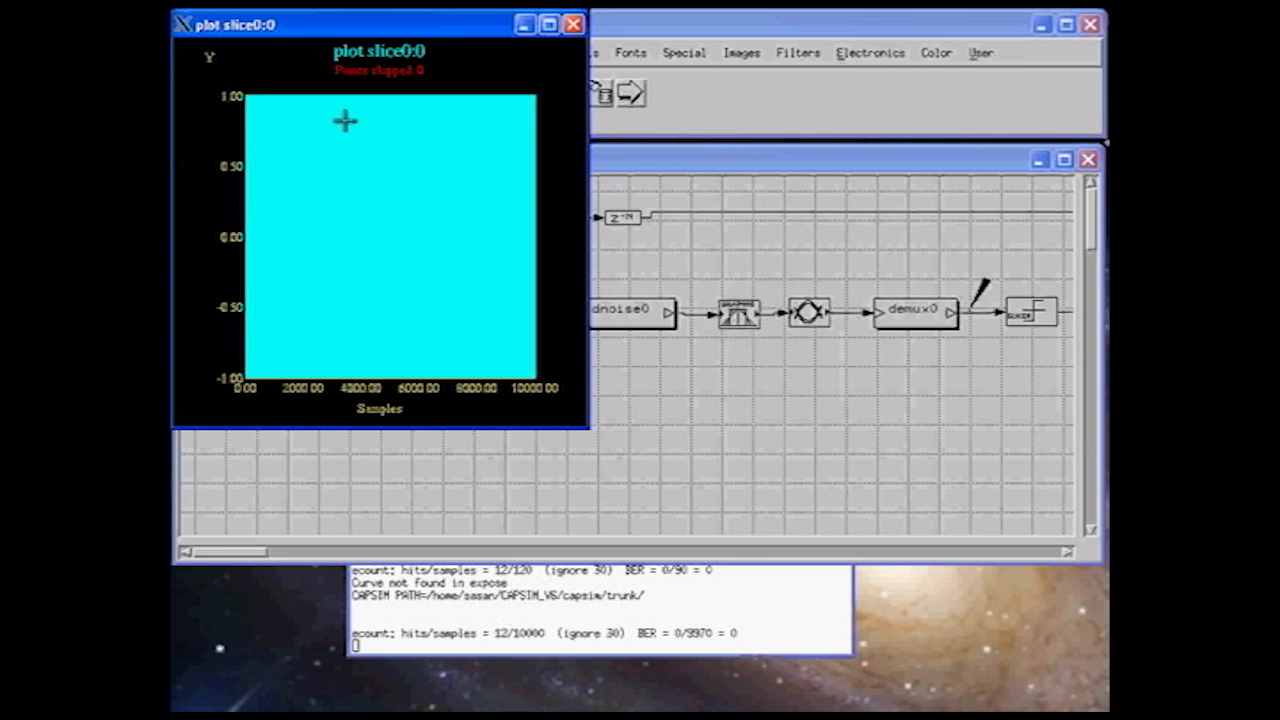
Close the slicer and demux0 plots and compare the eye diagram with the bit error rate reported in the terminal.
{"action": "left_click", "coordinate": [575, 25]}
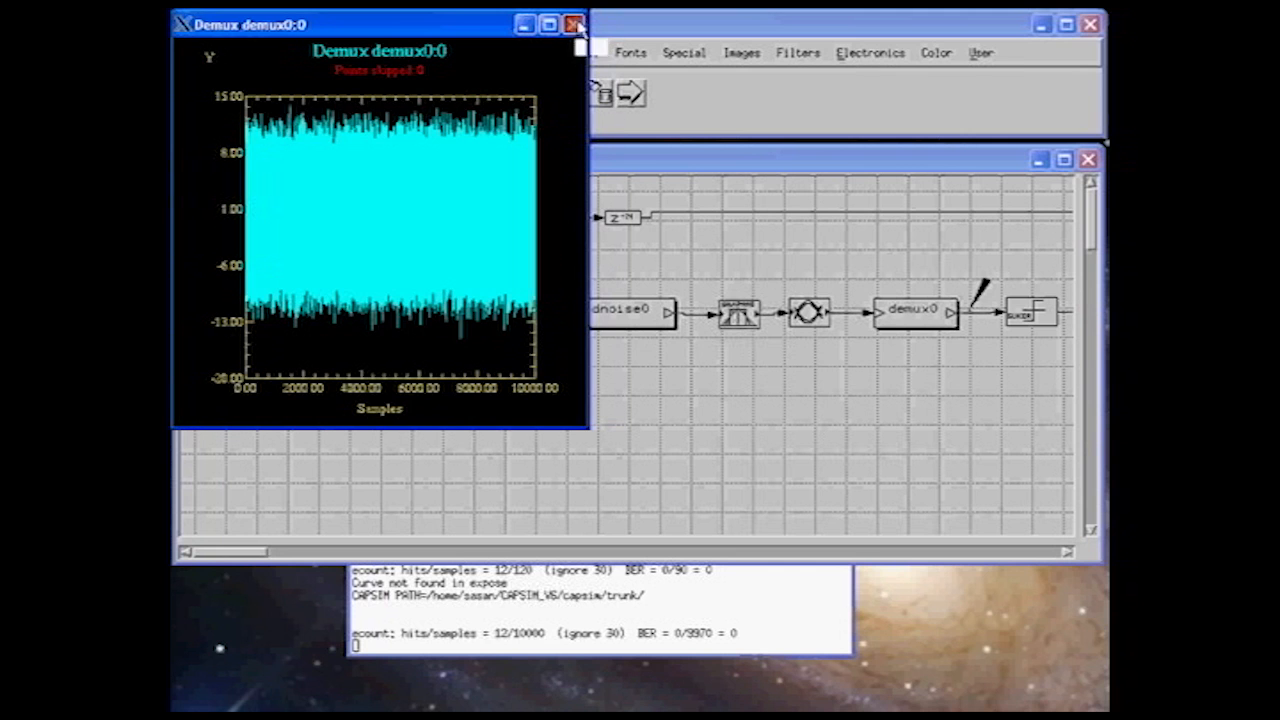
{"action": "left_click", "coordinate": [575, 25]}
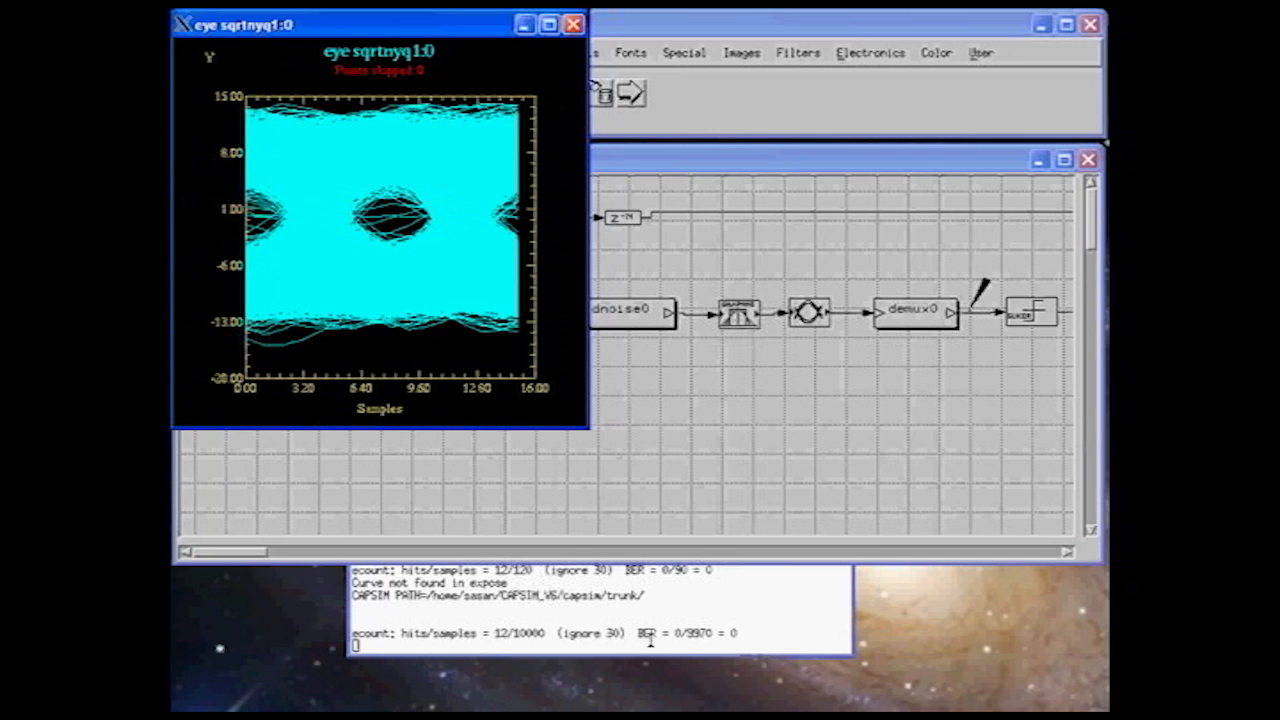
{"action": "left_click_drag", "start_coordinate": [665, 633], "coordinate": [748, 633]}
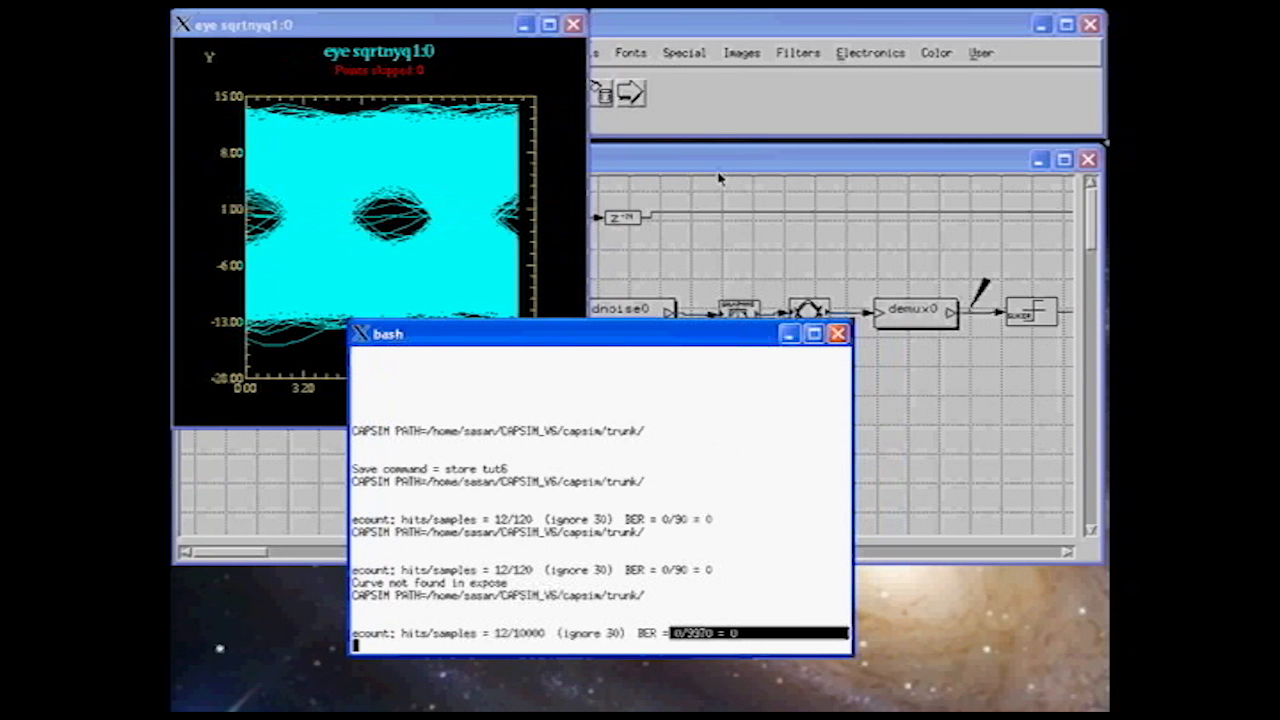
Clear the remaining plots and set the DATA source's total number of samples to output to 100000.
{"action": "left_click", "coordinate": [700, 108]}
{"action": "left_click", "coordinate": [600, 96]}
{"action": "left_click", "coordinate": [222, 120]}
{"action": "right_click", "coordinate": [206, 316]}
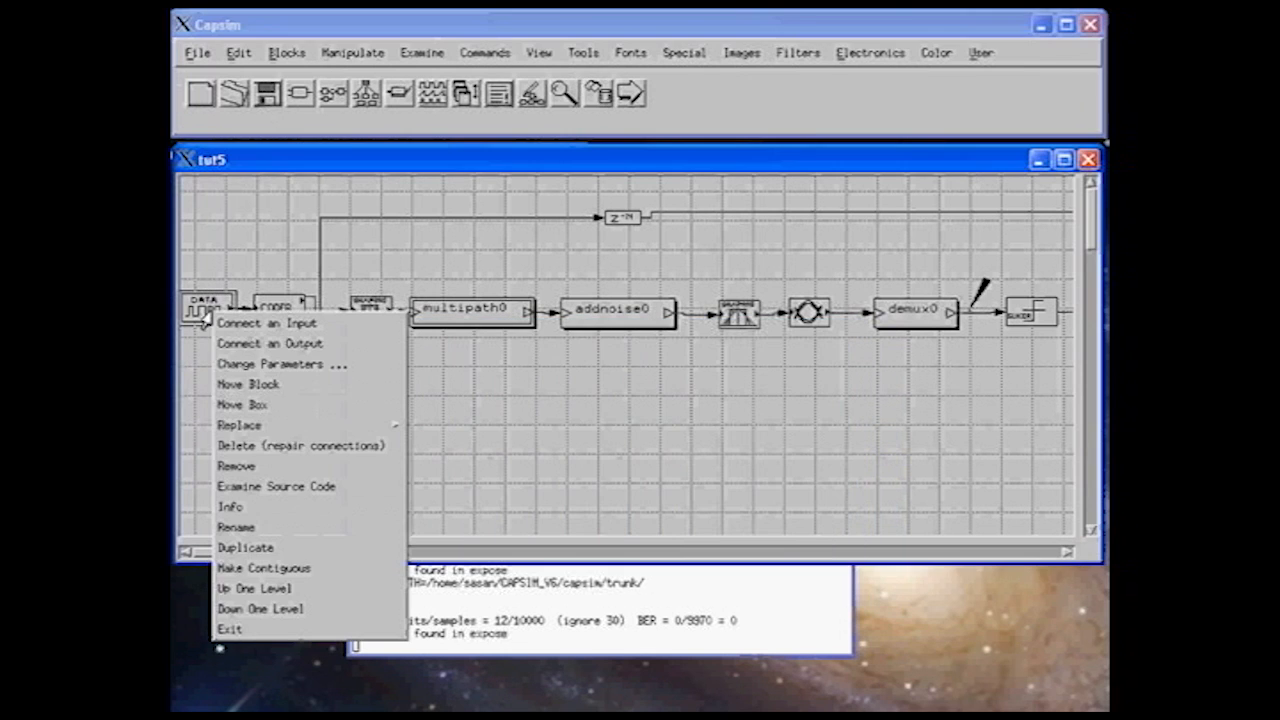
{"action": "left_click", "coordinate": [228, 364]}
{"action": "left_click", "coordinate": [938, 63]}
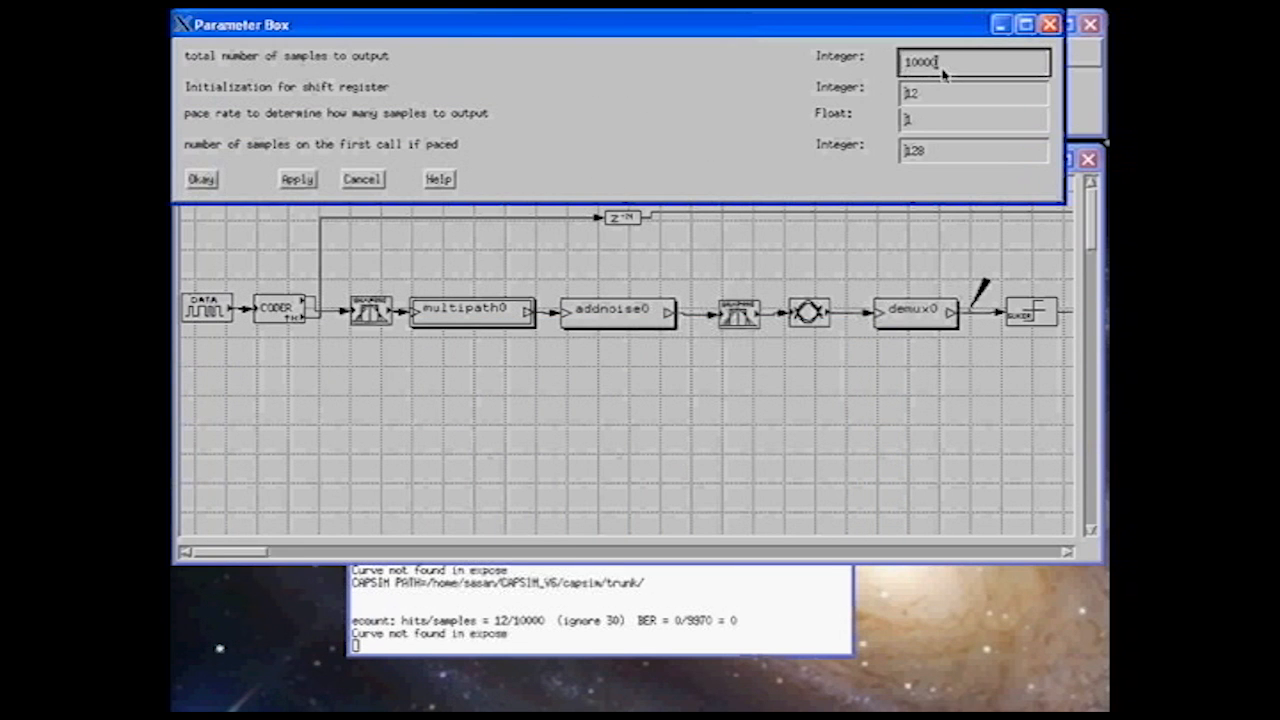
{"action": "left_click", "coordinate": [200, 179]}
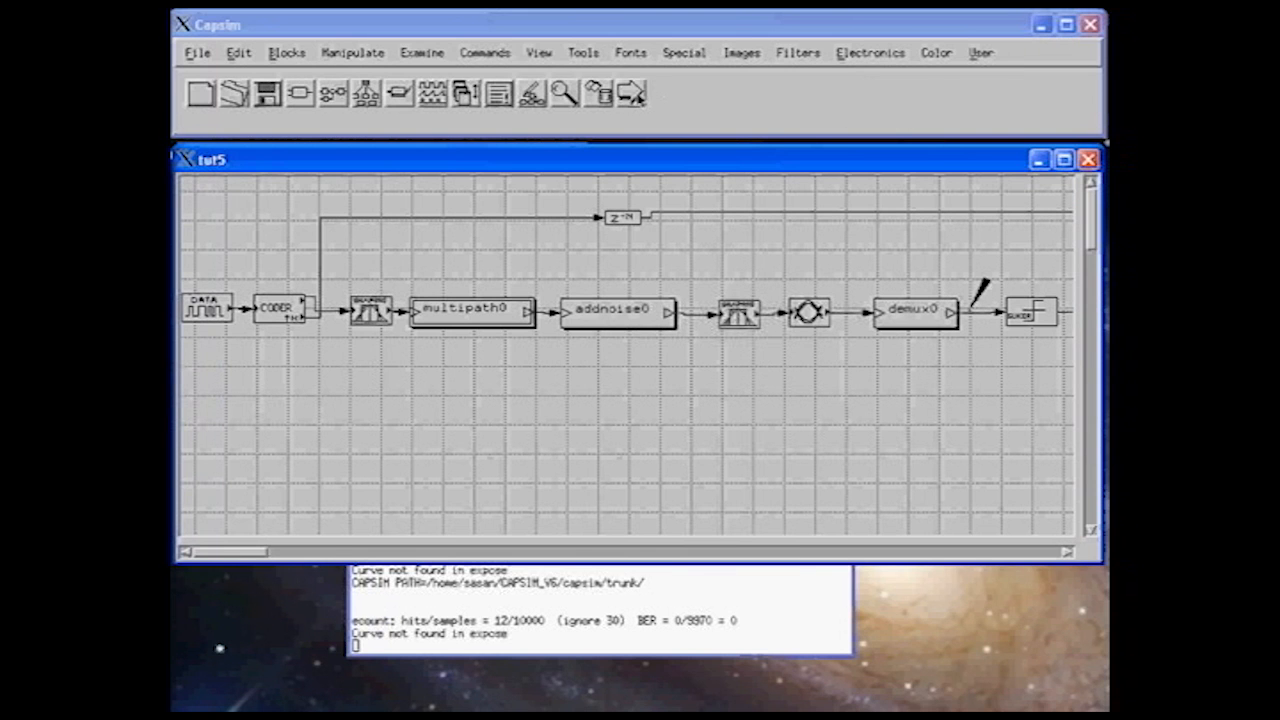
Simulate the topology with the longer data sequence and examine the bit error rate in the terminal.
{"action": "left_click", "coordinate": [630, 93]}
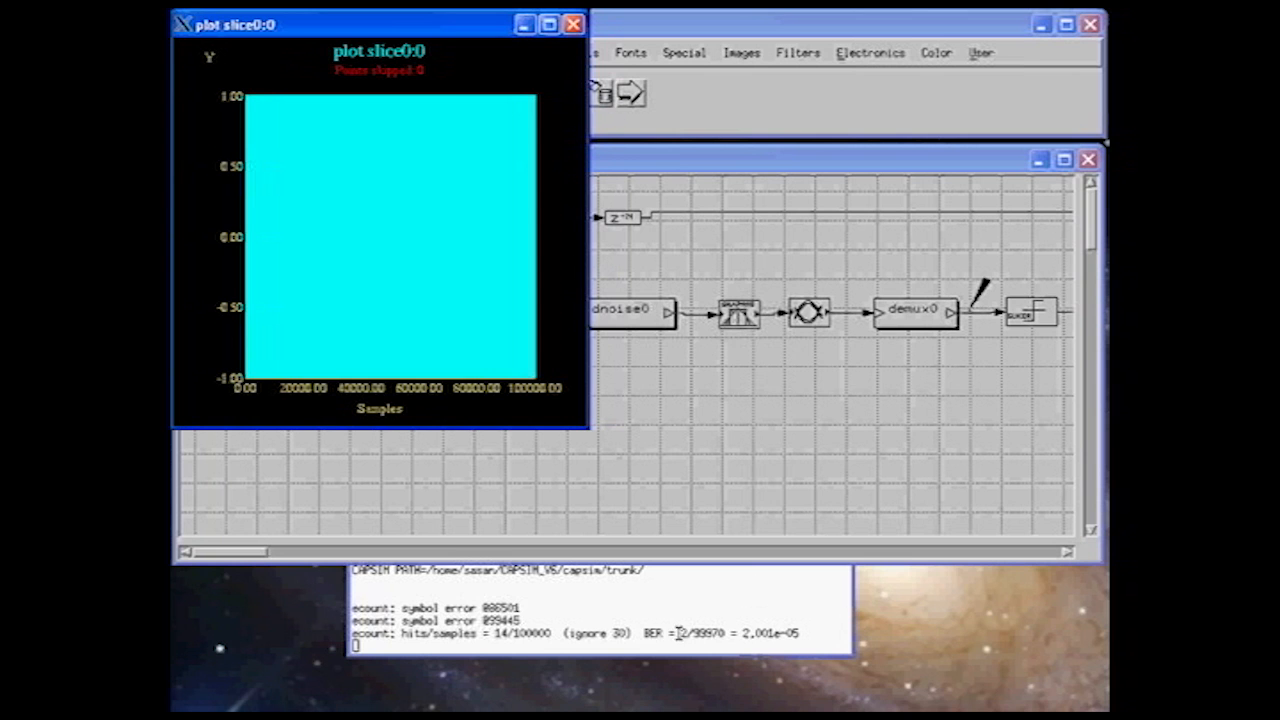
{"action": "left_click_drag", "start_coordinate": [640, 633], "coordinate": [800, 632]}
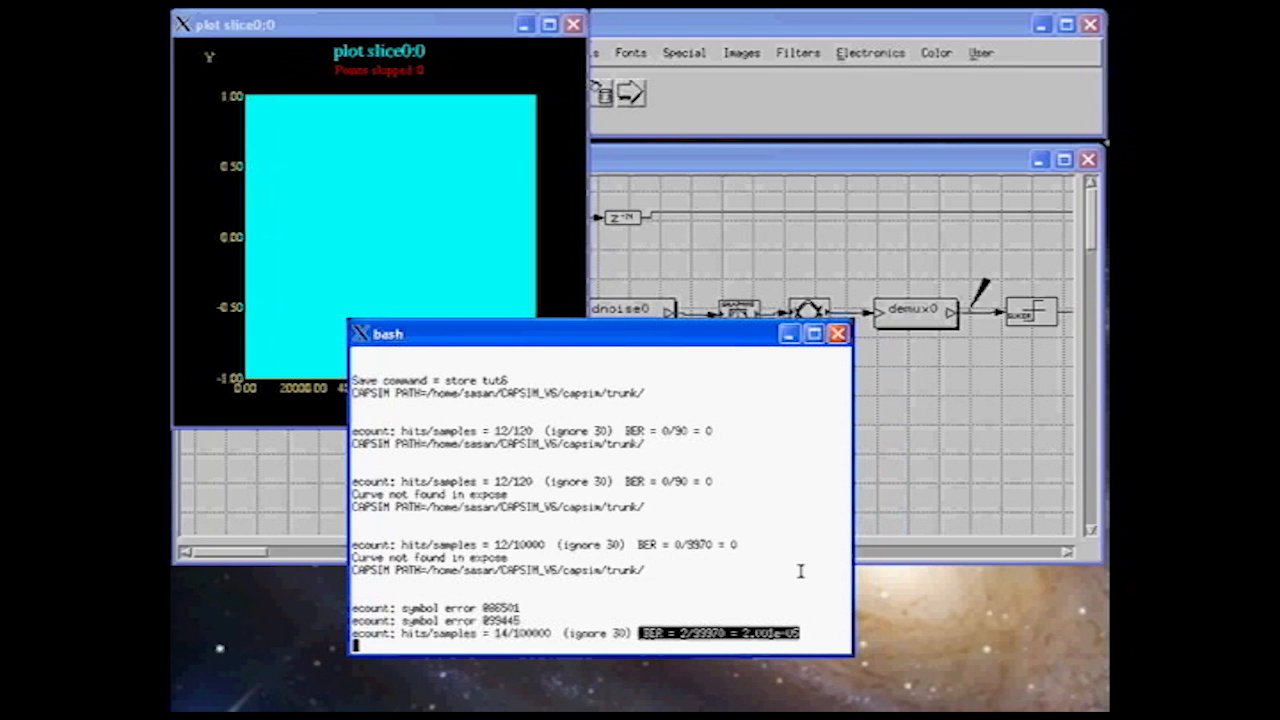
Close the slicer, demux0 and eye diagram plots and return to the main program window.
{"action": "left_click", "coordinate": [570, 26]}
{"action": "left_click", "coordinate": [572, 26]}
{"action": "left_click", "coordinate": [573, 27]}
{"action": "left_click", "coordinate": [574, 28]}
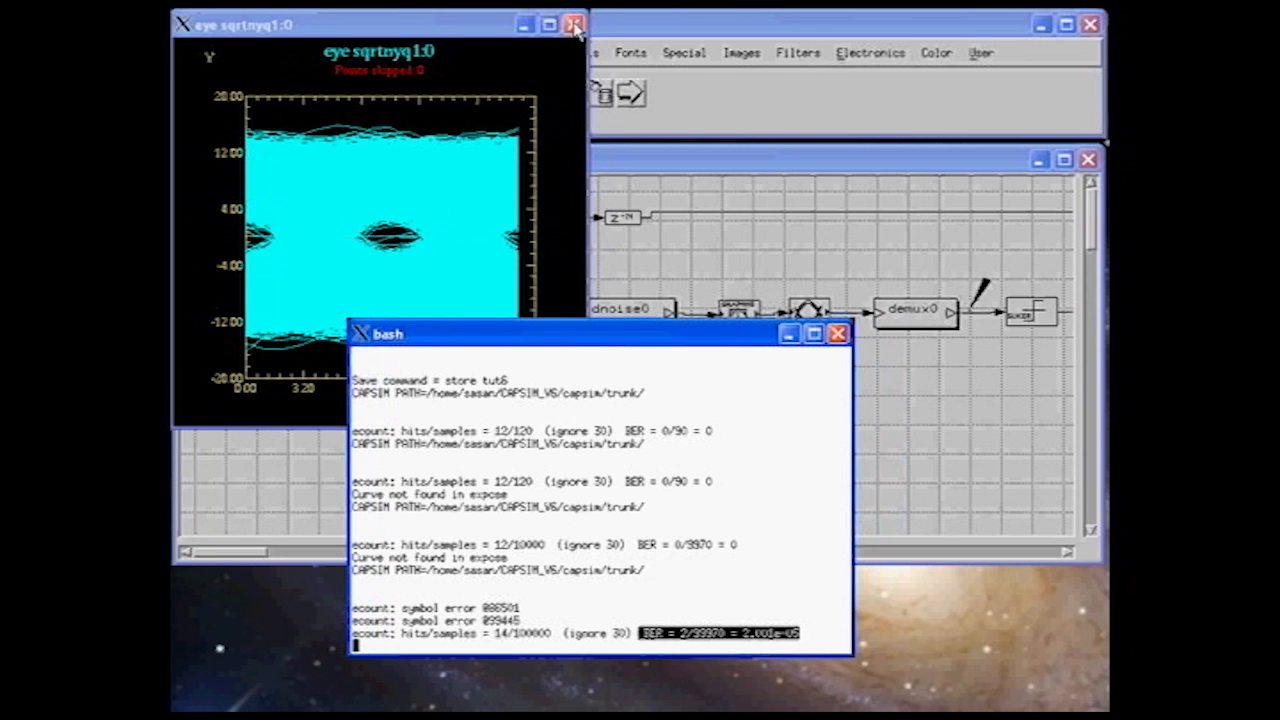
{"action": "left_click", "coordinate": [574, 26]}
{"action": "left_click", "coordinate": [574, 26]}
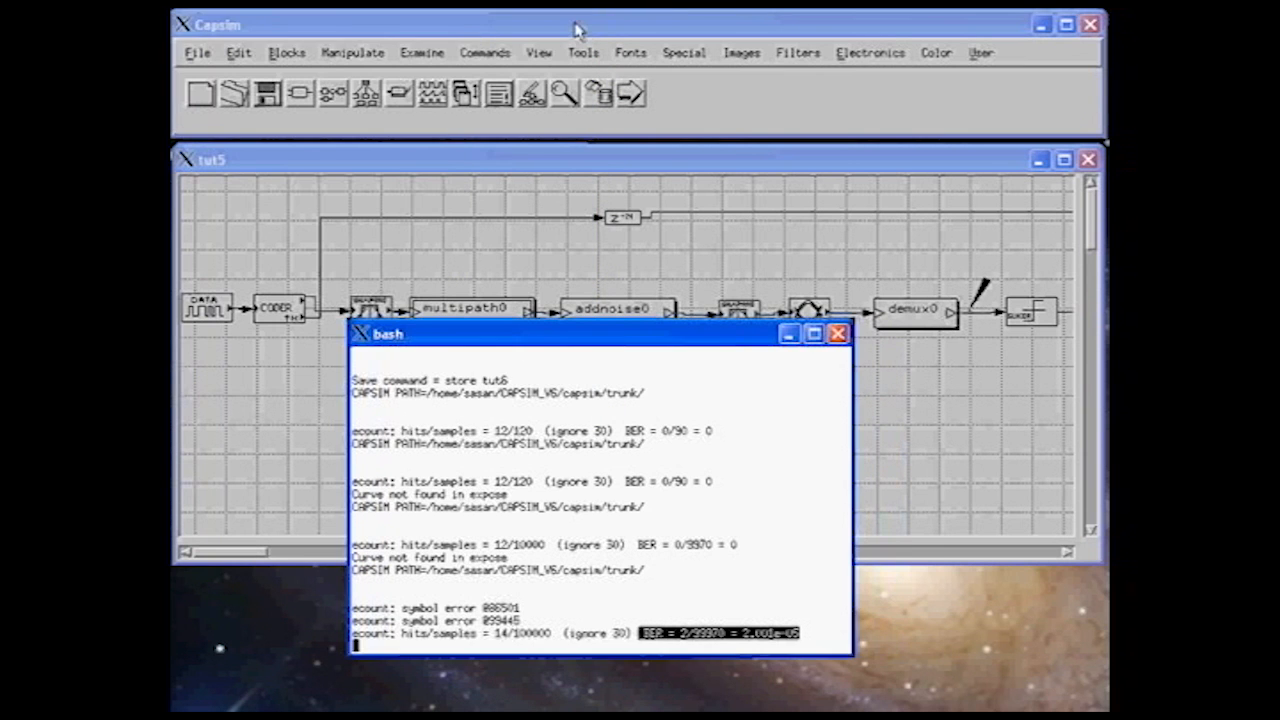
{"action": "left_click", "coordinate": [578, 28]}
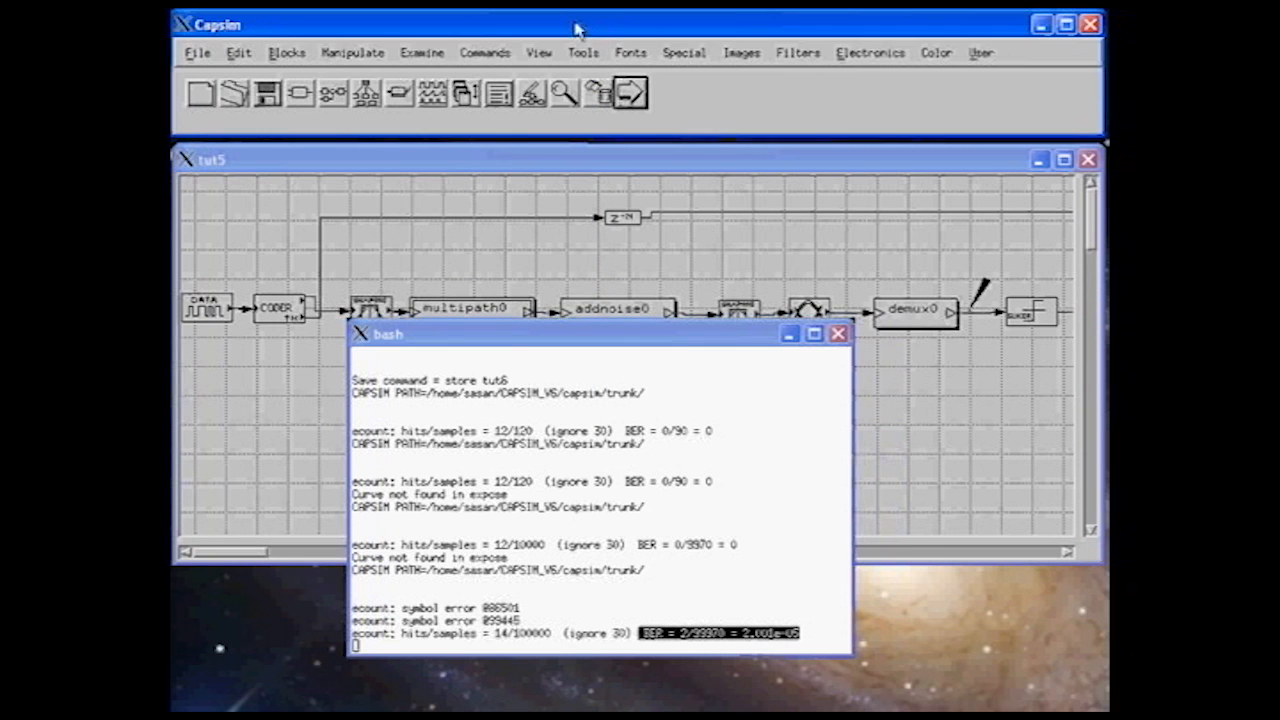
{"action": "left_click", "coordinate": [729, 161]}
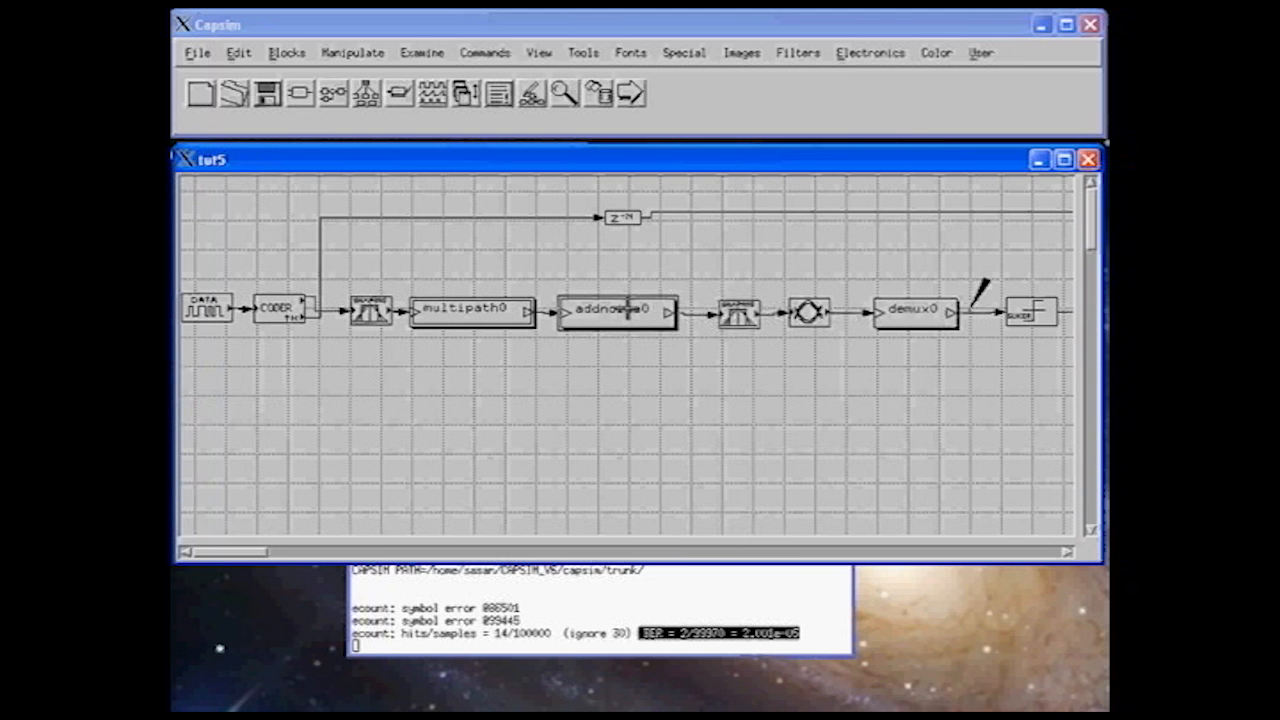
{"action": "left_click", "coordinate": [271, 554]}
{"action": "left_click_drag", "start_coordinate": [271, 554], "coordinate": [240, 556]}
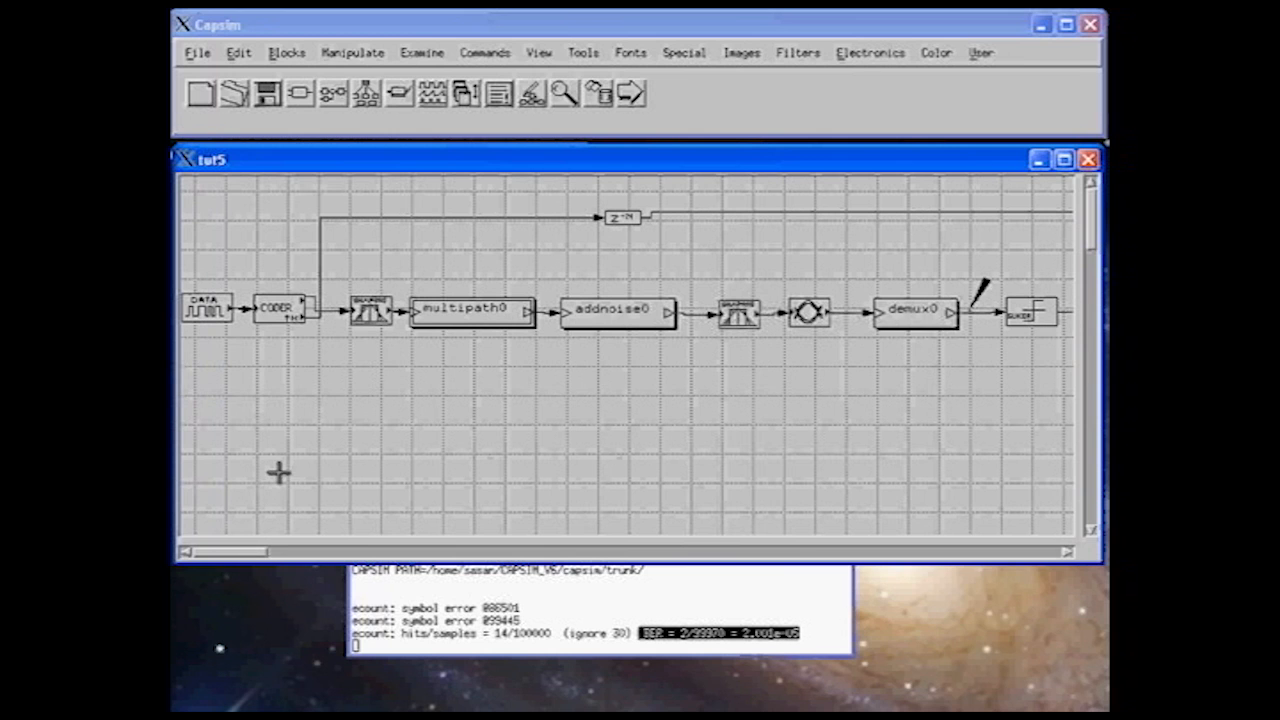